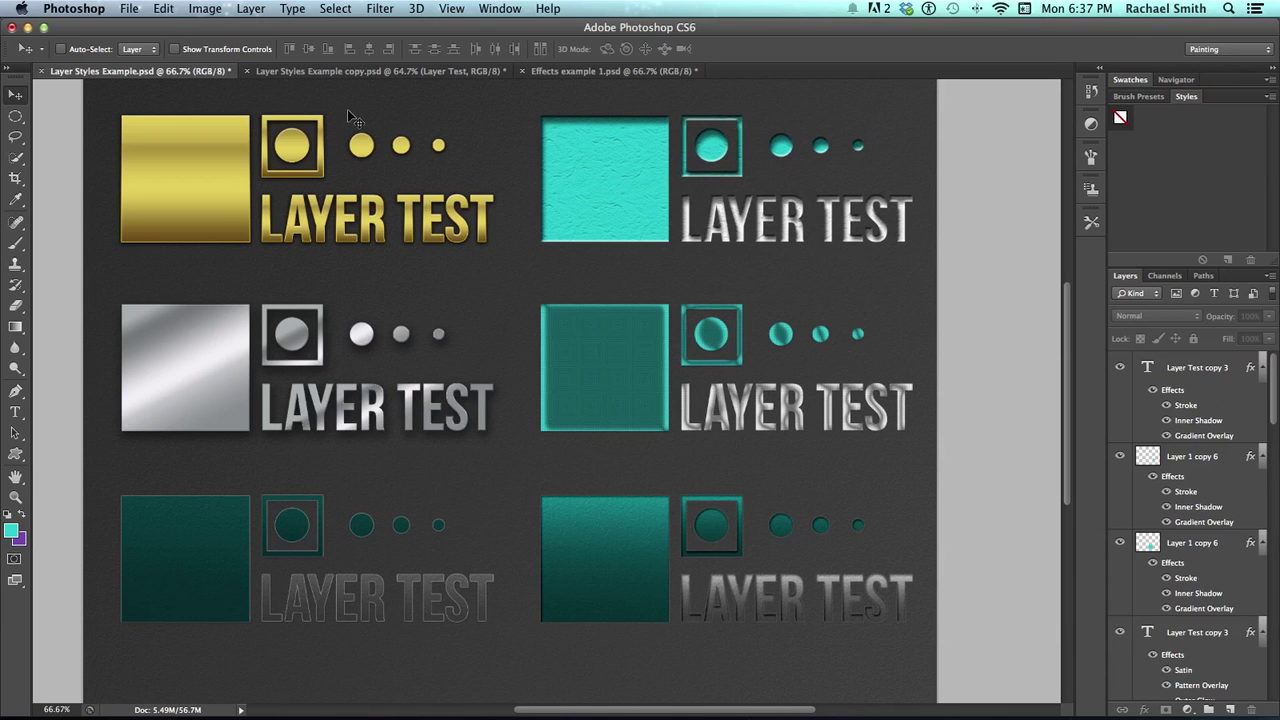
Switch to Layer Styles Example copy.psd and check the image's pixel dimensions and resolution without changing them.
left_click(308, 72)
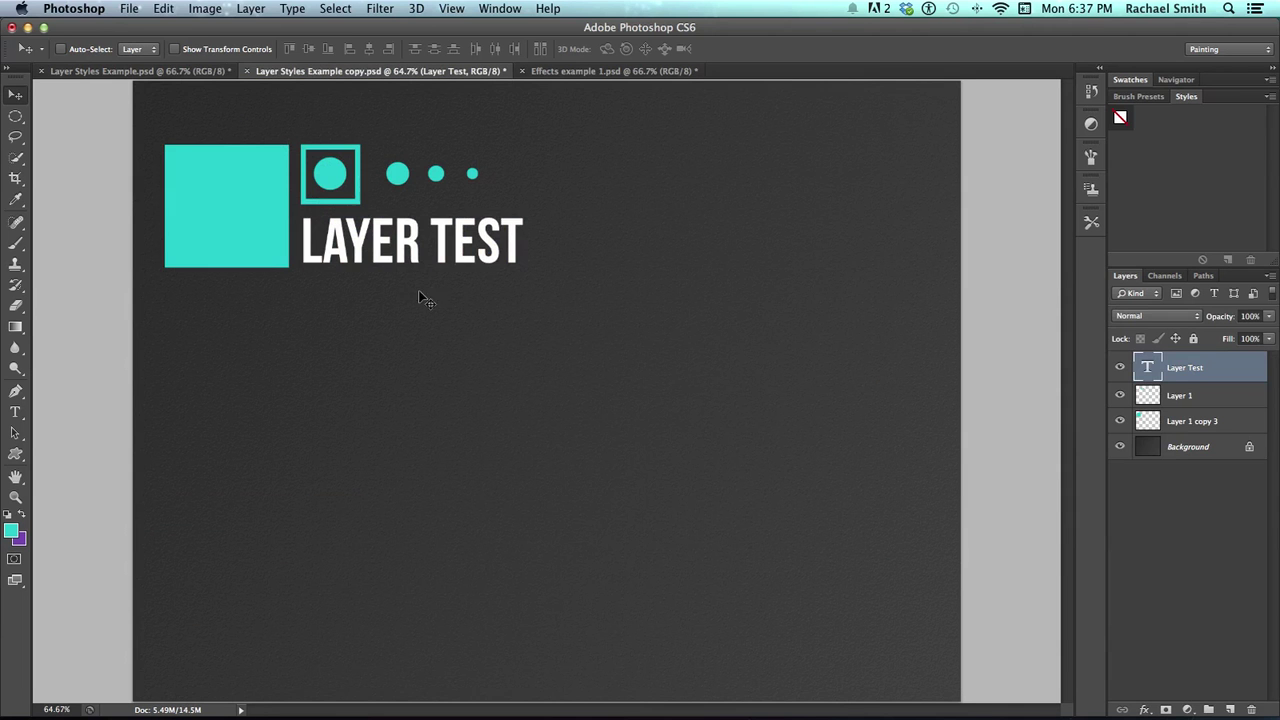
key("super+alt+i")
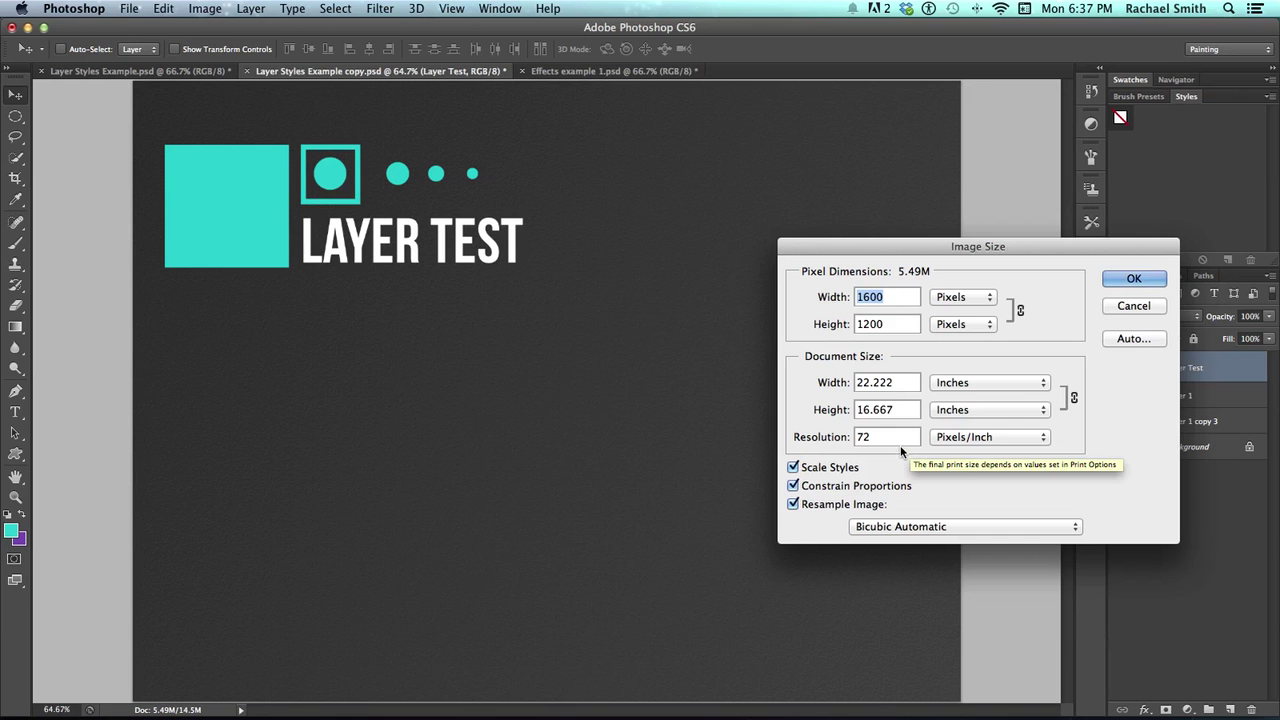
left_click(1125, 306)
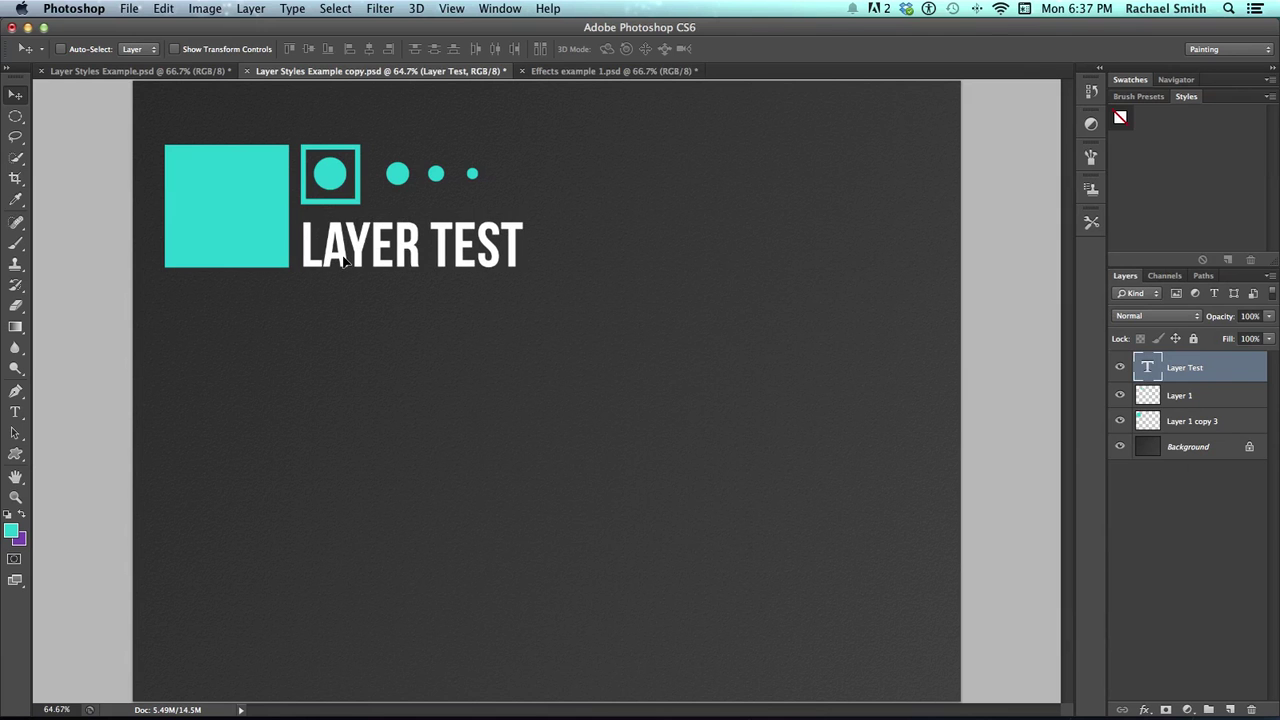
Hide and reshow the Background, Layer 1 copy 3, Layer 1 and Layer Test layers in turn to identify what each contains.
left_click(1157, 450)
left_click(1119, 448)
left_click(1119, 448)
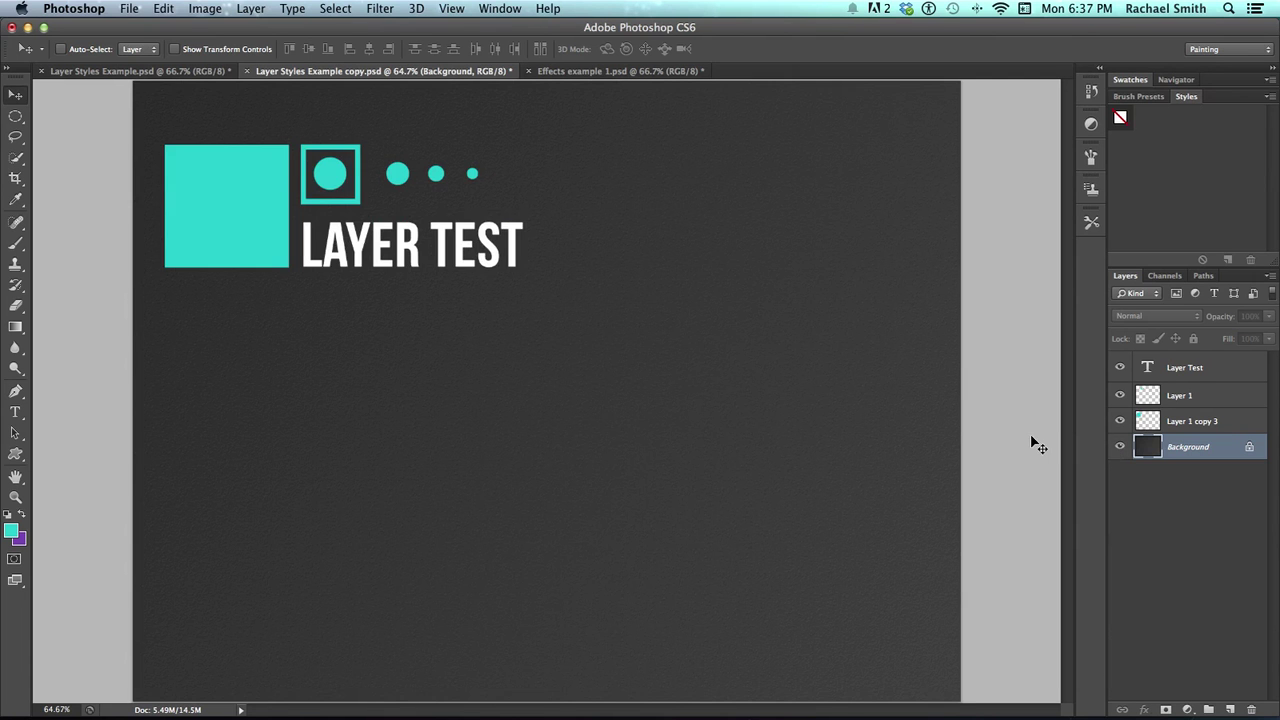
left_click(1212, 421)
left_click(1121, 421)
left_click(1121, 421)
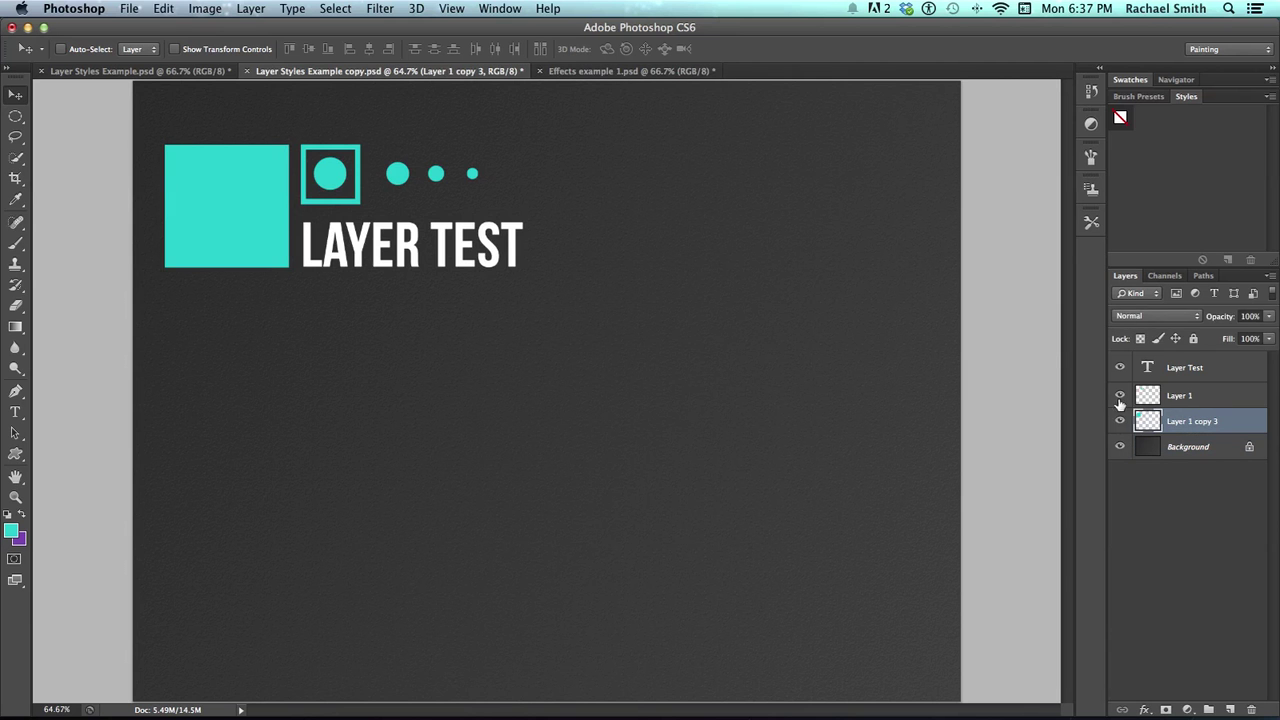
left_click(1119, 421)
left_click(1119, 421)
left_click(1147, 396)
left_click(1121, 396)
left_click(1121, 396)
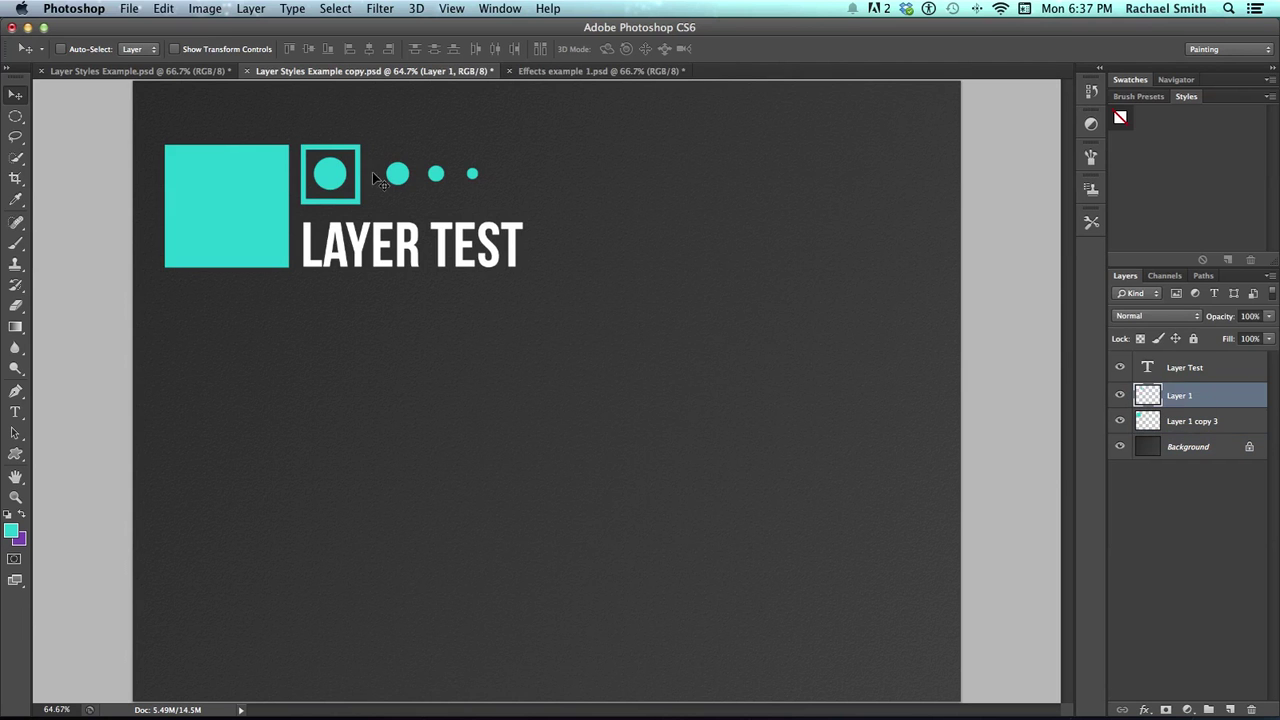
left_click(1152, 370)
left_click(1121, 367)
left_click(1121, 367)
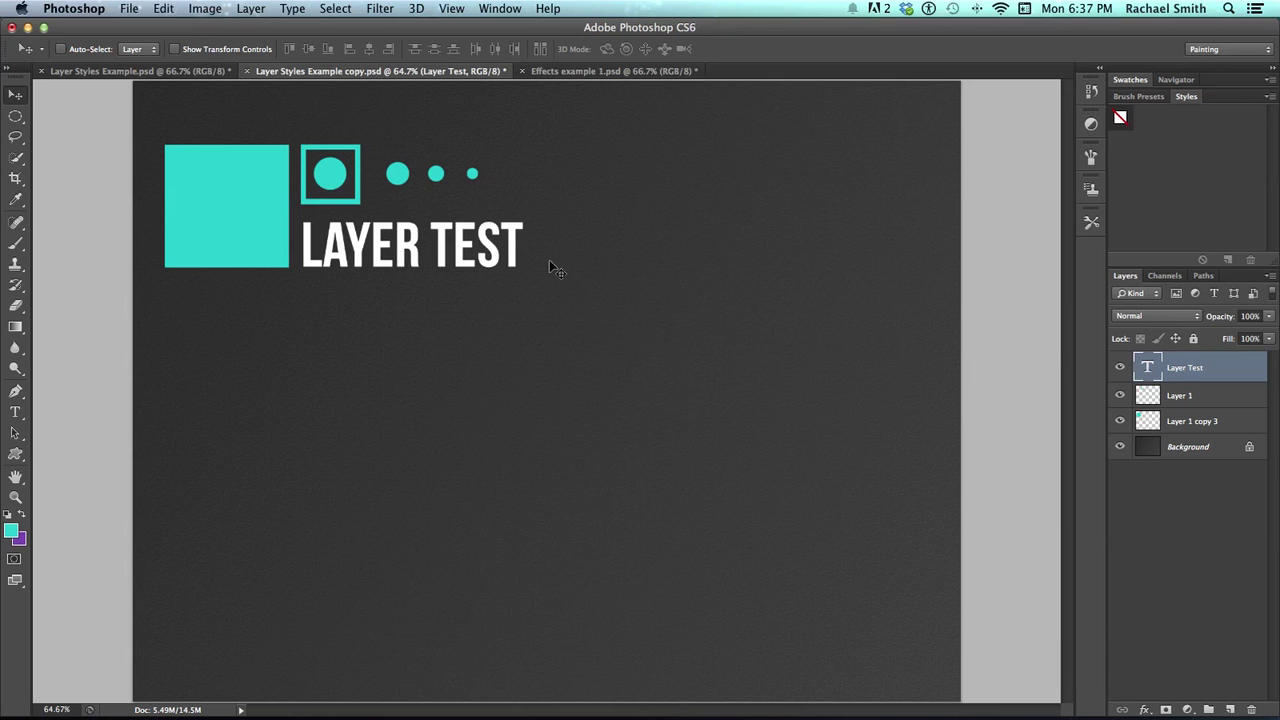
Select the large square's layer, Layer 1 copy 3, toggle its visibility, and view its Layer Style options without applying anything.
left_click(245, 213, "super")
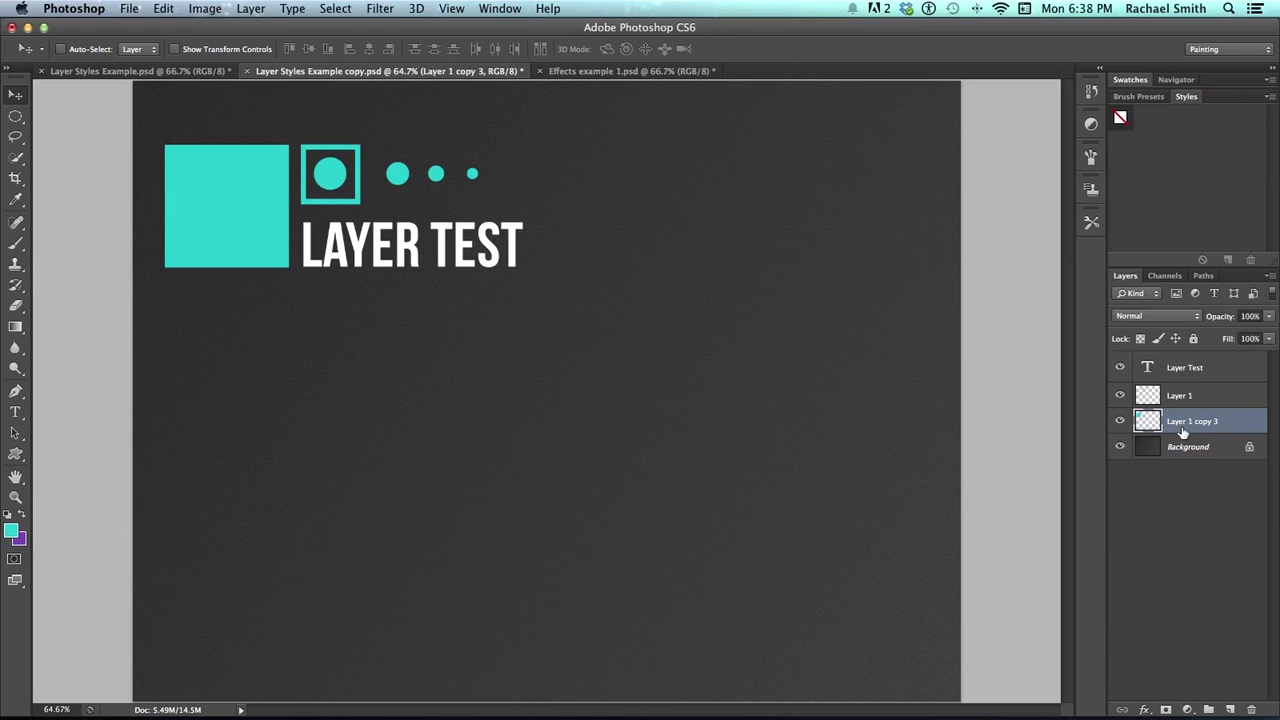
left_click(1121, 421)
left_click(1121, 421)
double_click(1235, 424)
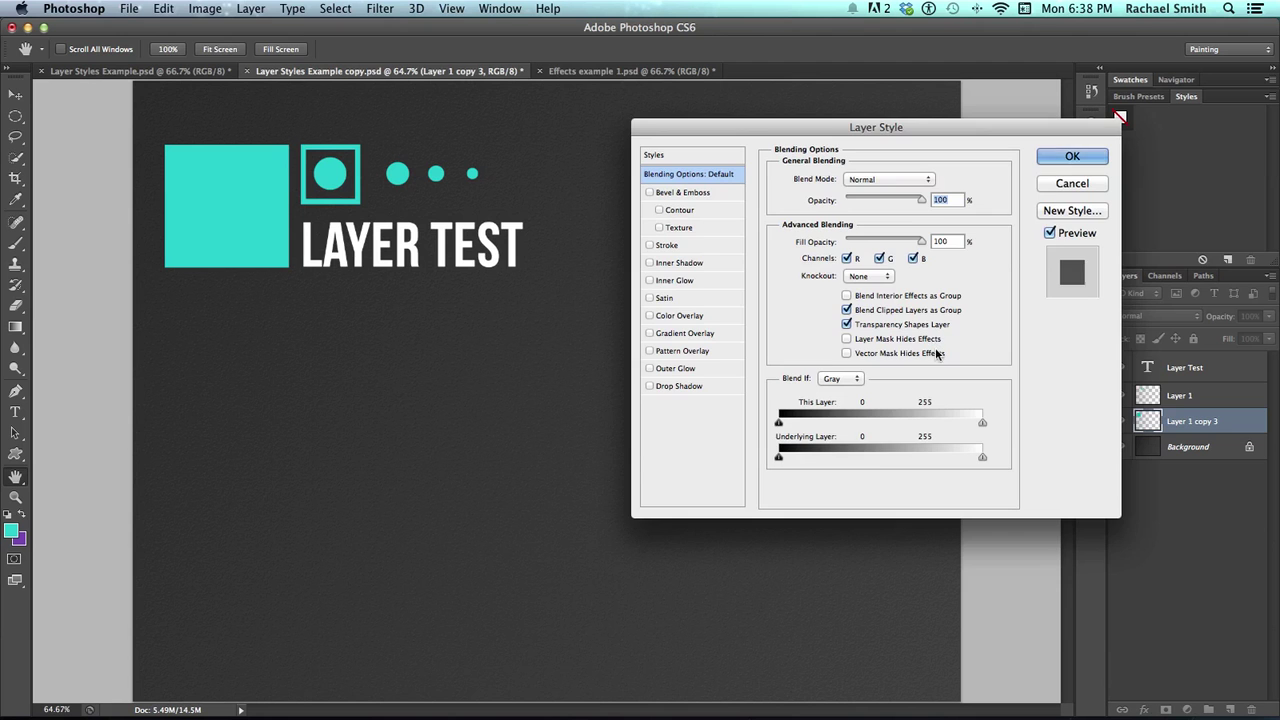
left_click(1068, 183)
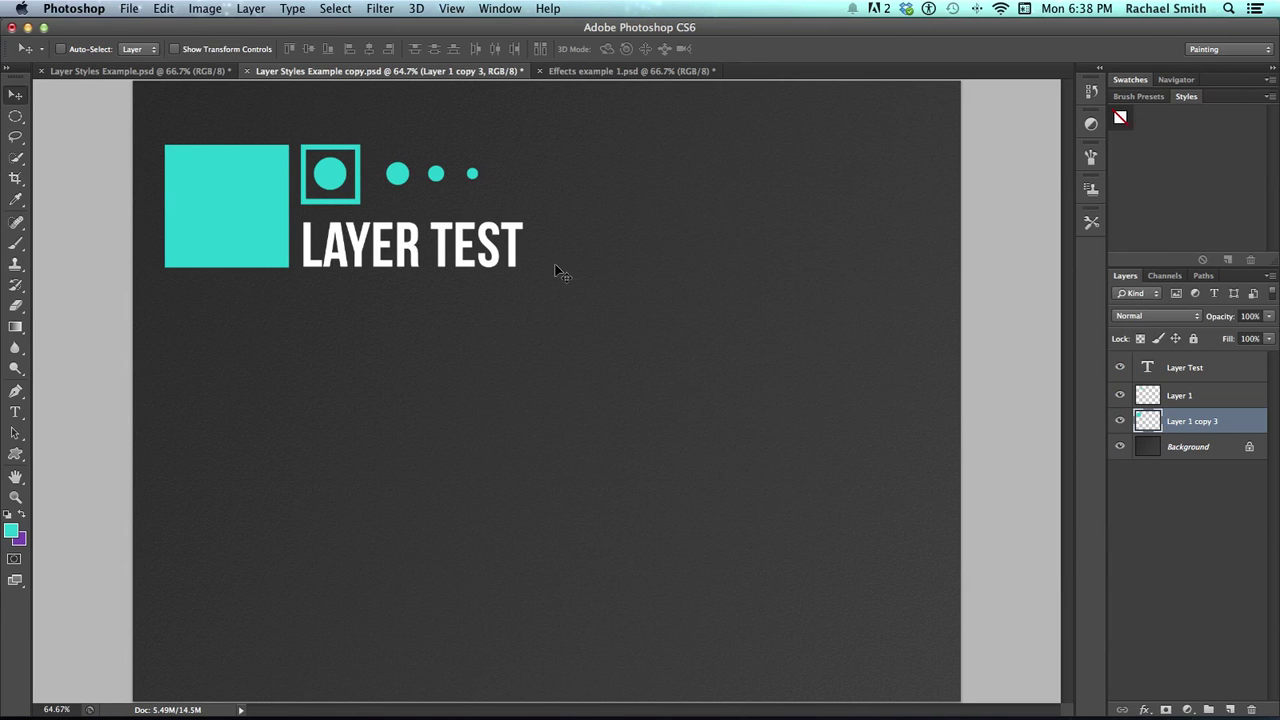
Duplicate the square, circles and text layers together into a grid of two columns and three rows, and clear the layer selection.
left_click(1189, 370, "shift")
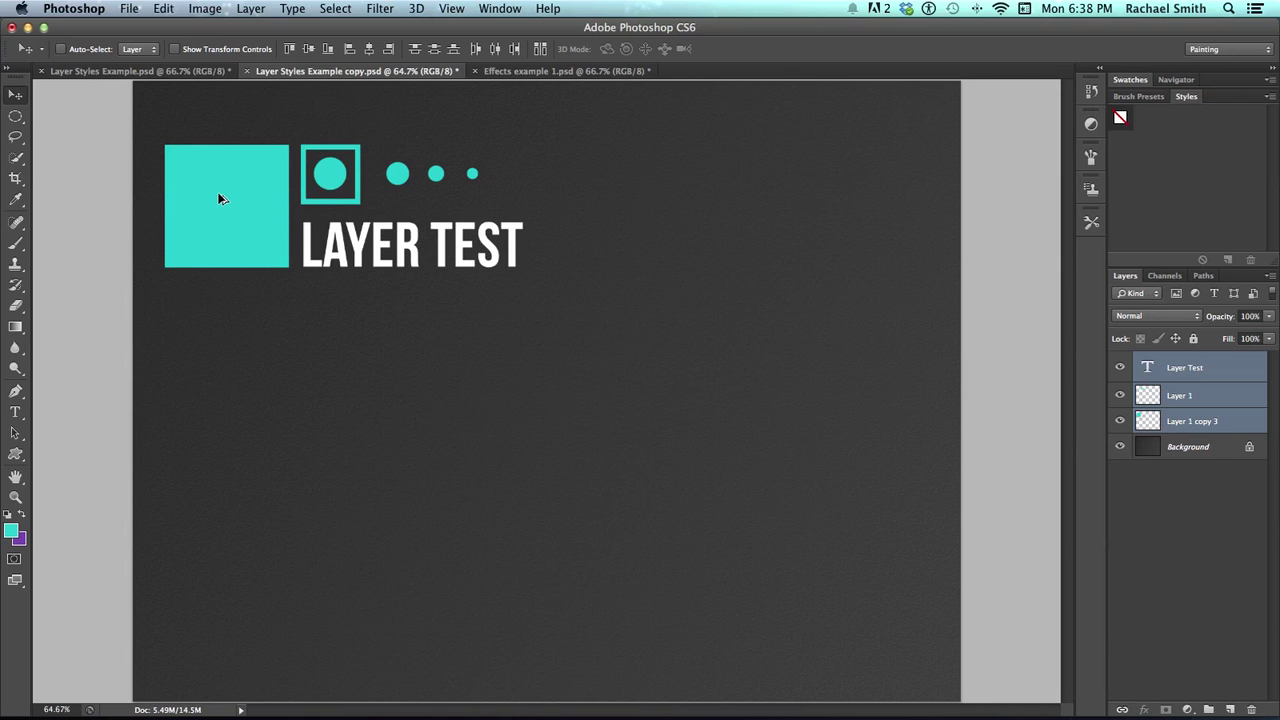
left_click_drag(221, 198, 611, 195)
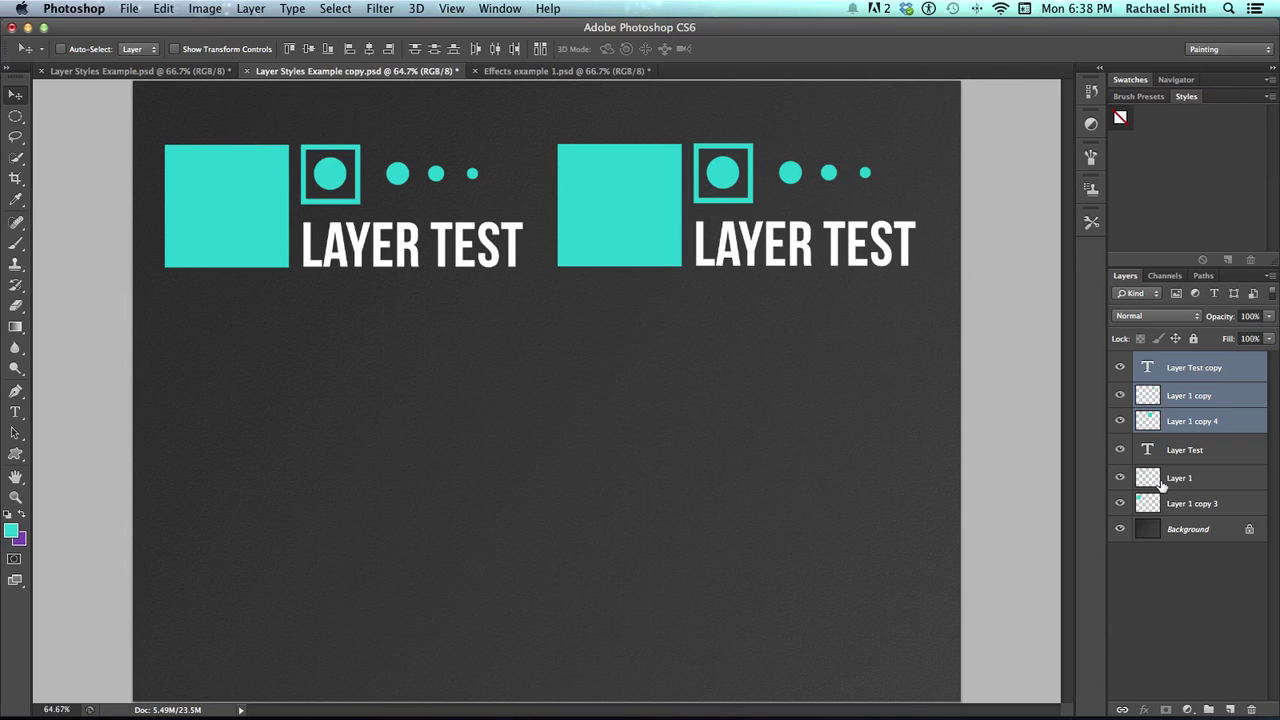
left_click(1182, 505)
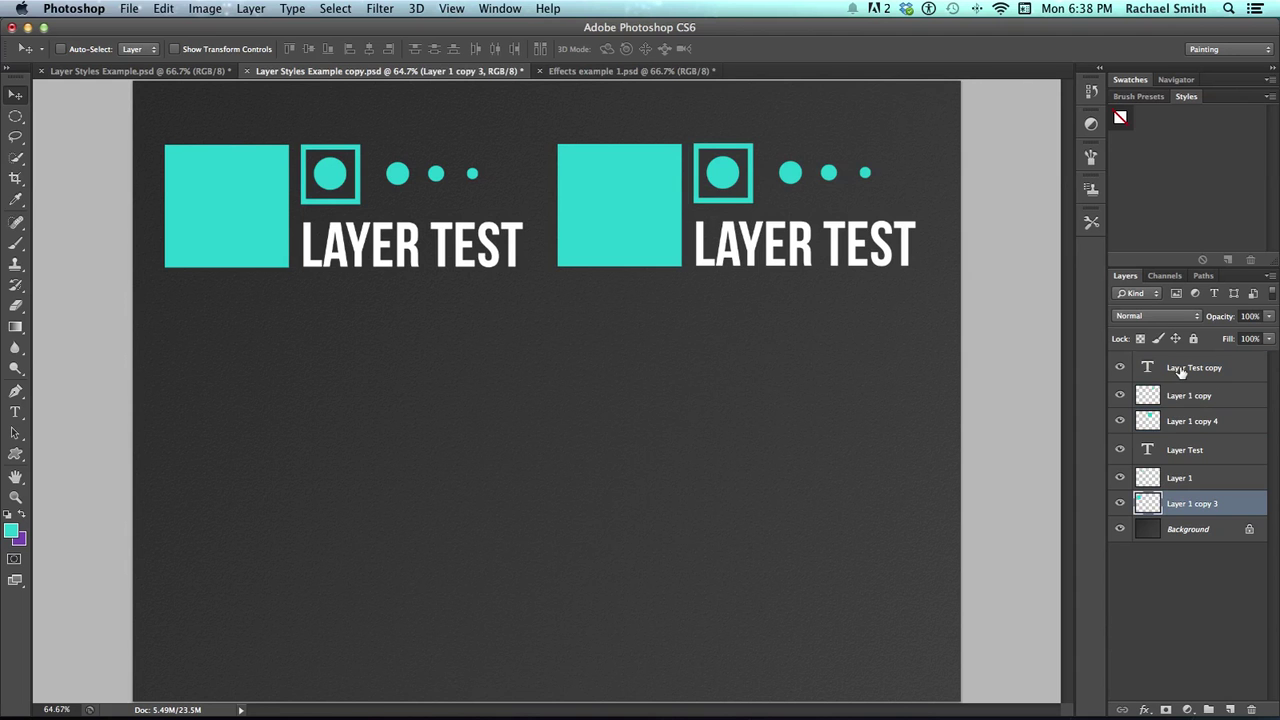
left_click(1181, 370, "shift")
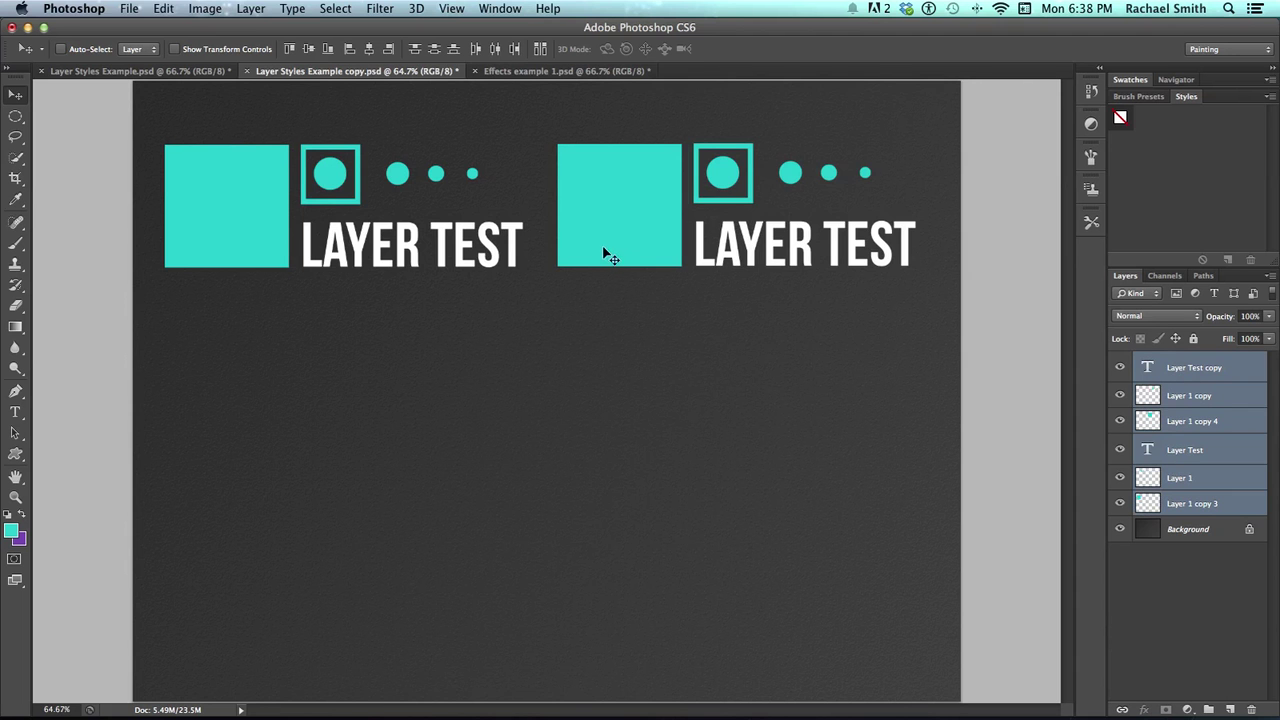
left_click_drag(607, 238, 612, 418)
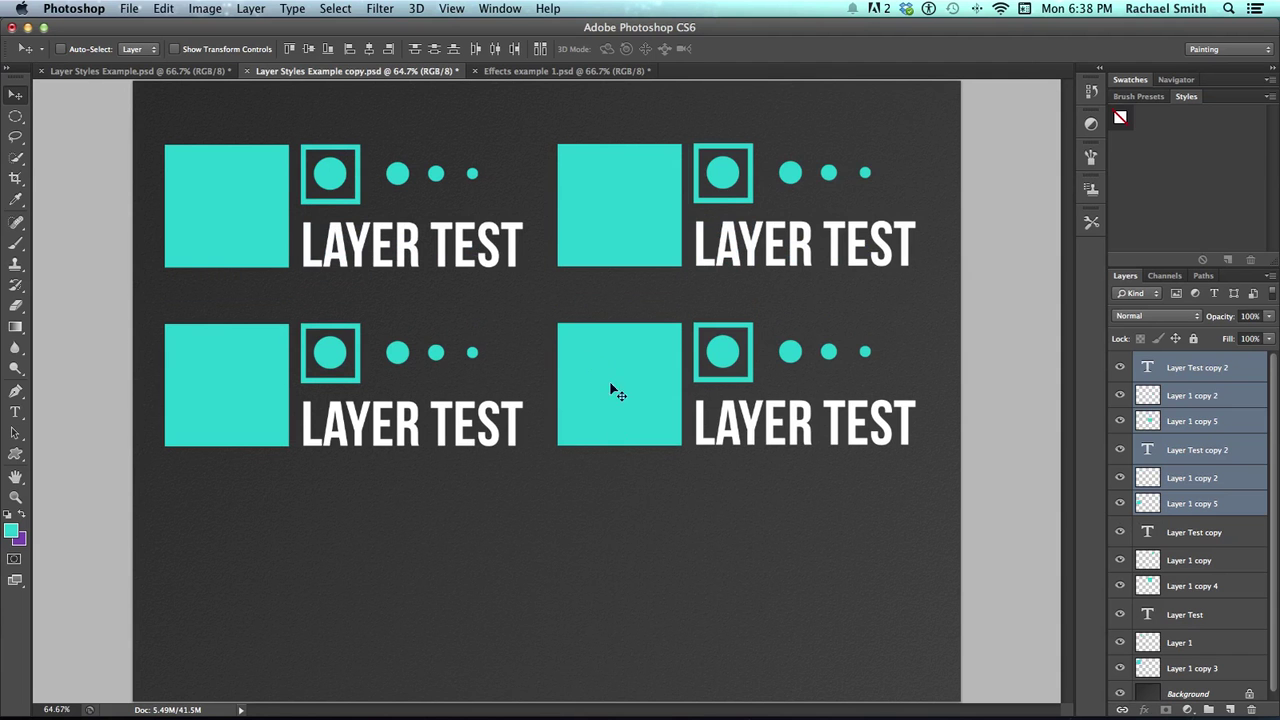
left_click_drag(611, 372, 619, 551)
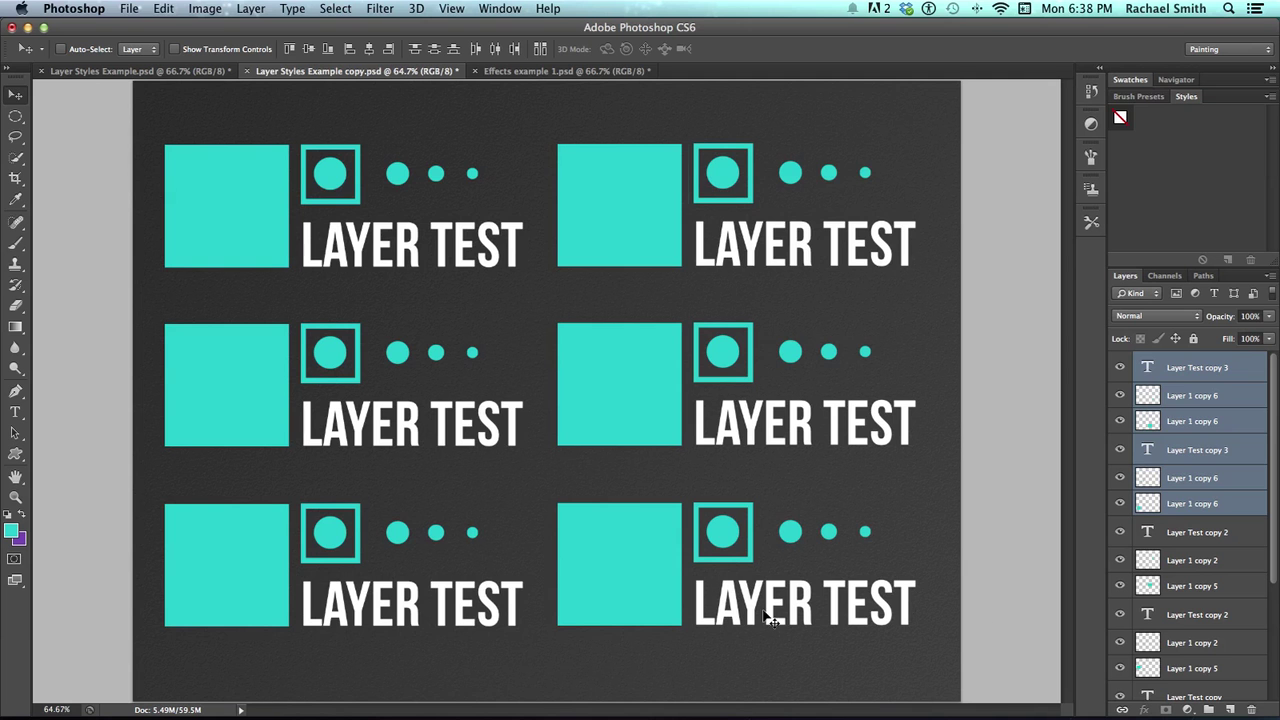
left_click(1030, 582)
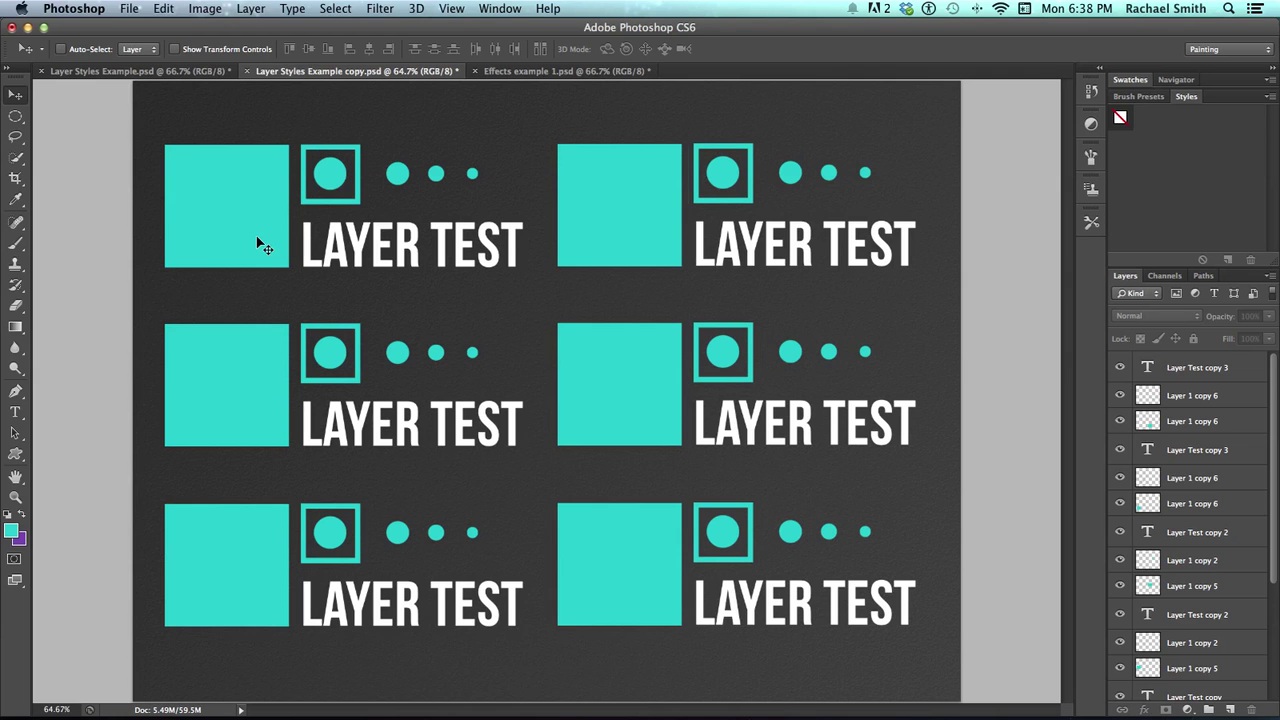
Give the first large square's layer a Bevel & Emboss with 51% shadow opacity and a Drop Shadow with 12 px distance and 10 px size.
right_click(214, 198)
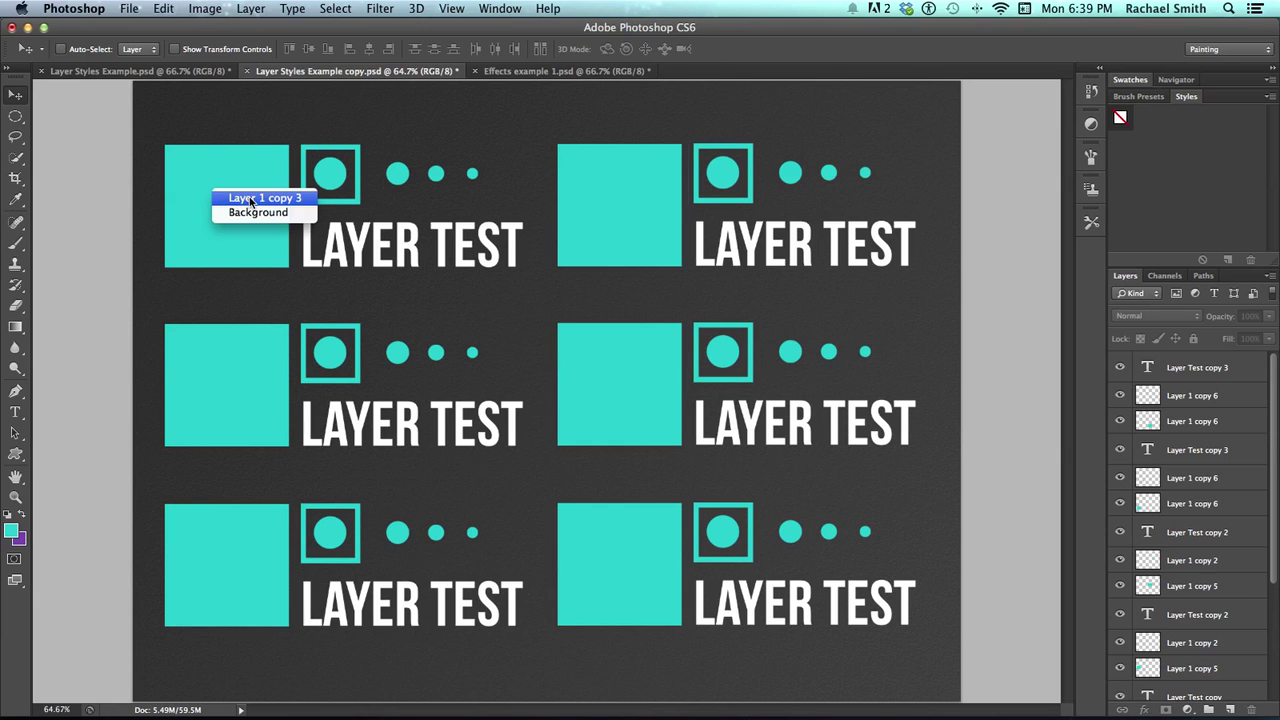
left_click(251, 199)
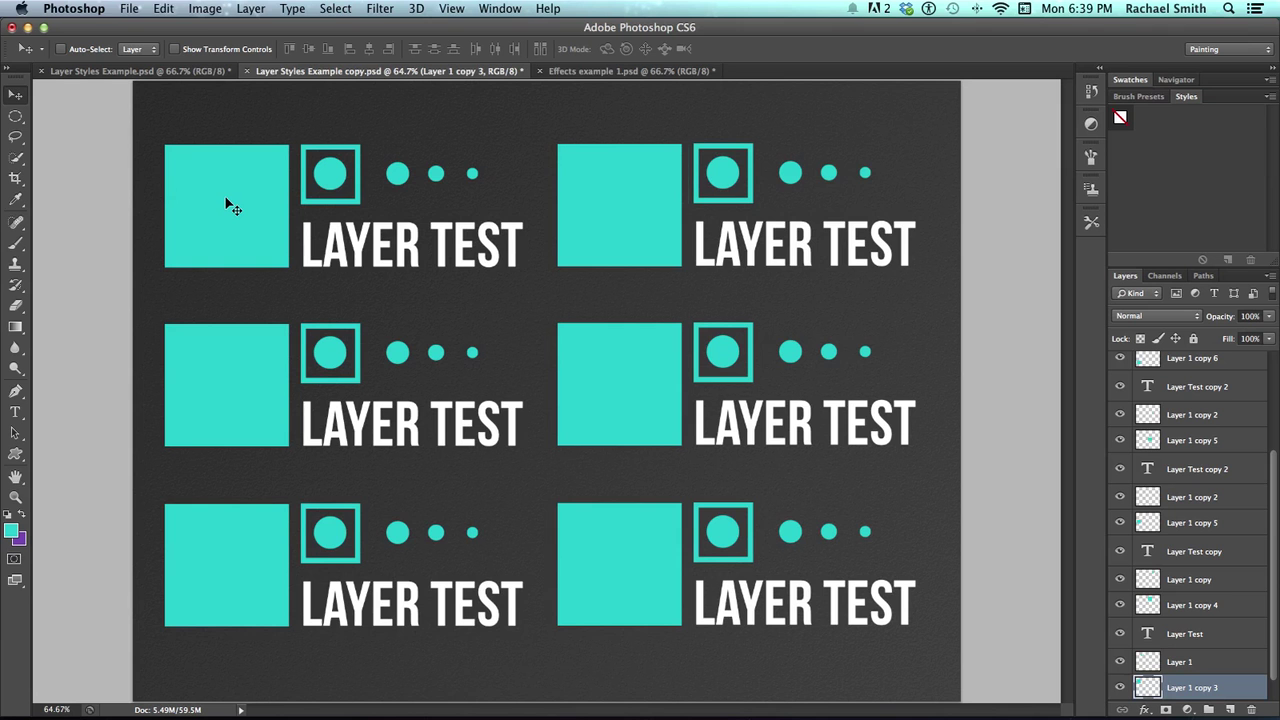
double_click(1245, 689)
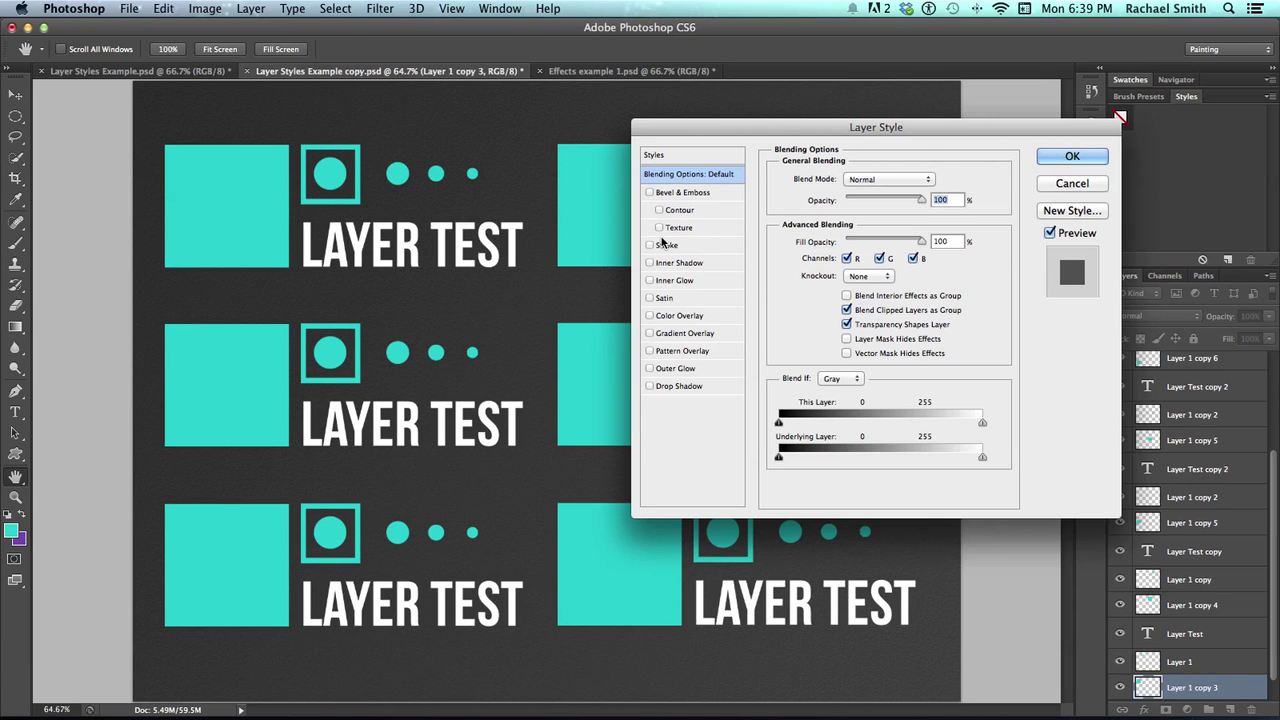
left_click(682, 193)
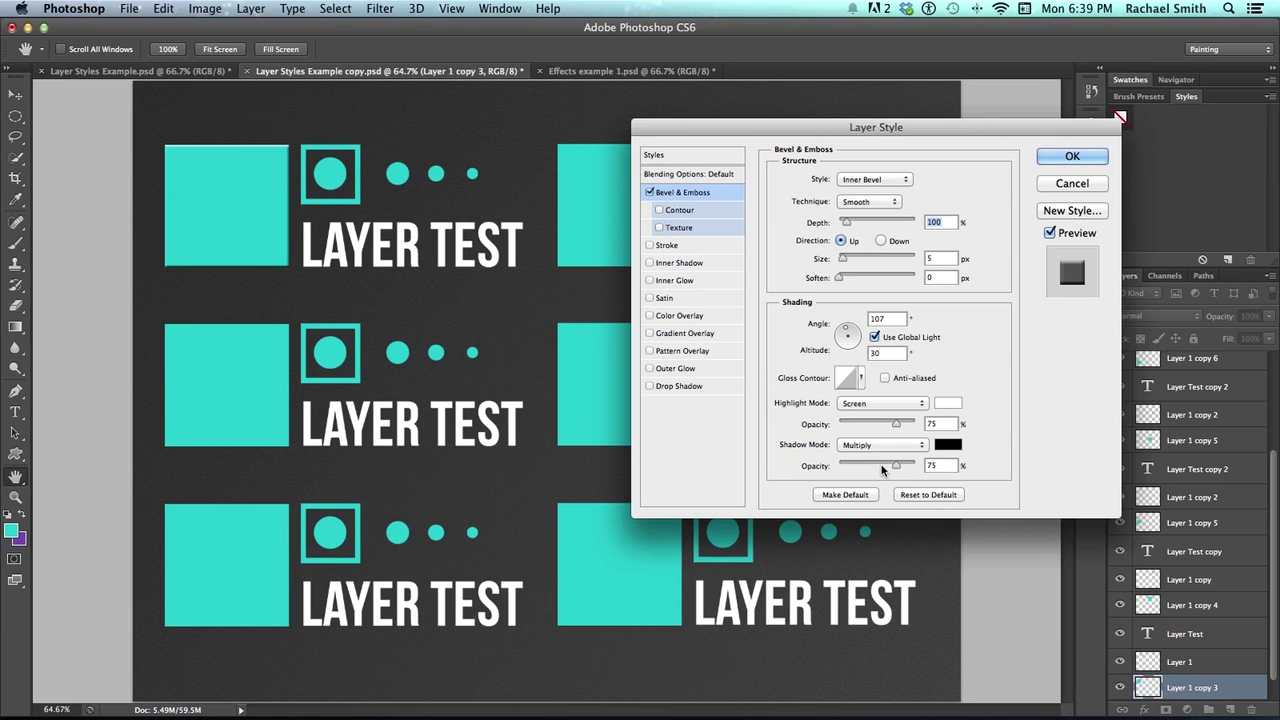
left_click_drag(895, 469, 879, 470)
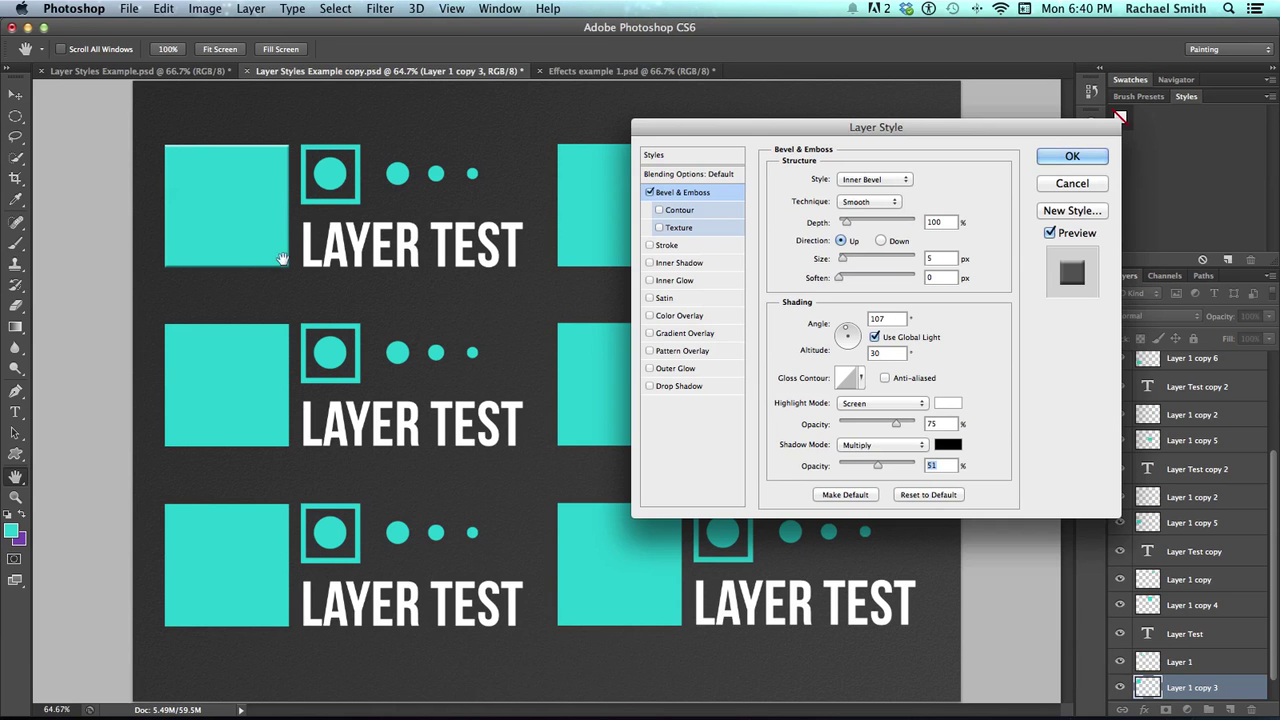
left_click(679, 385)
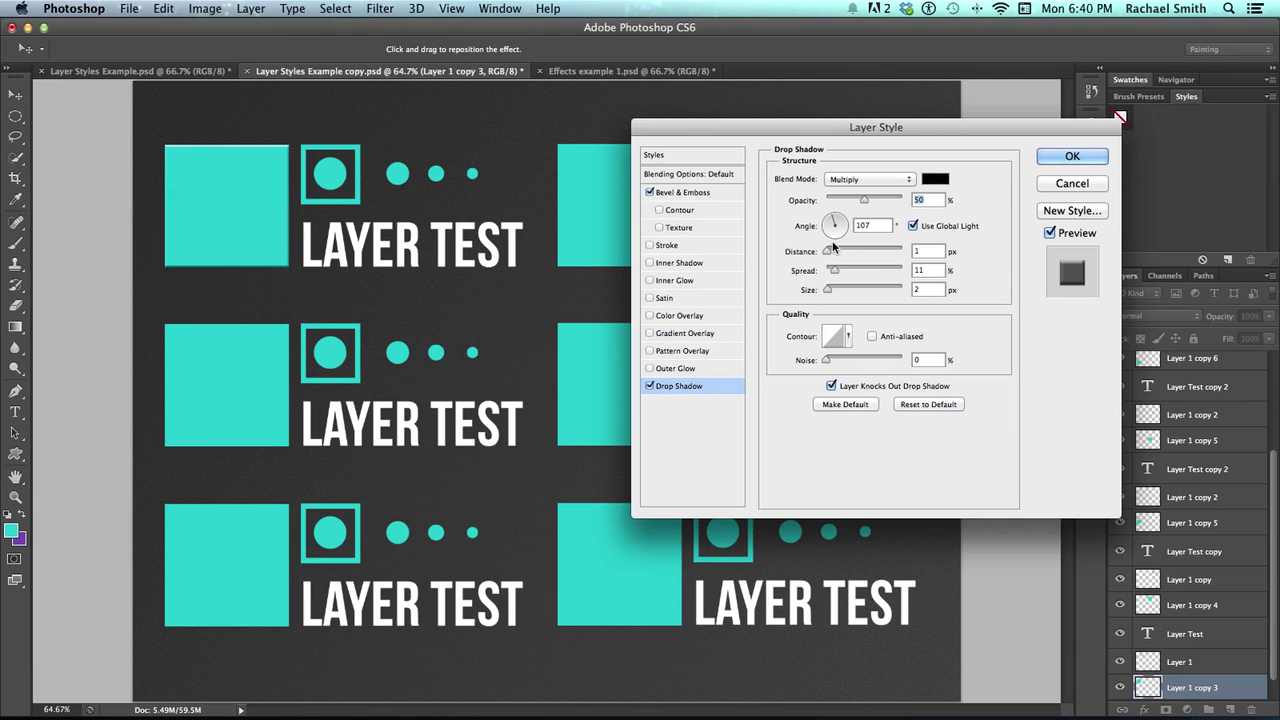
left_click_drag(828, 251, 835, 254)
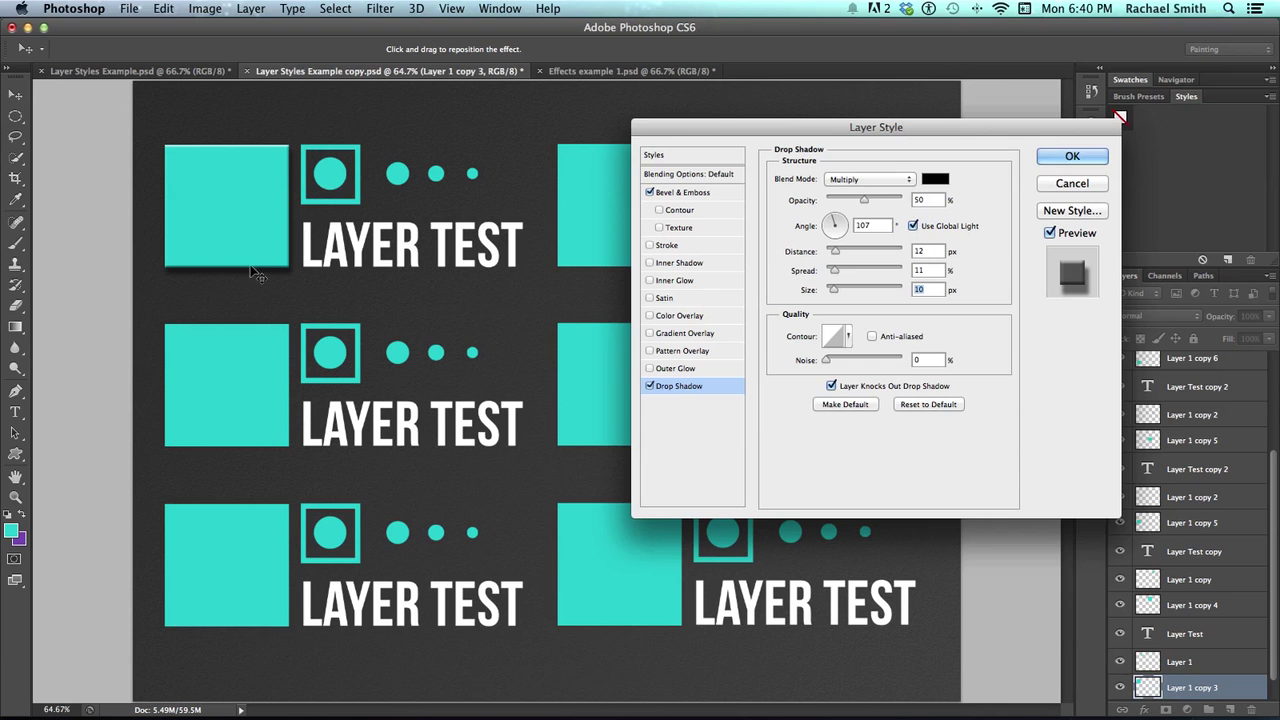
Enable the bevel's Texture, replace the available patterns with the Rock Patterns set, and choose its first pattern.
left_click(680, 228)
left_click(830, 212)
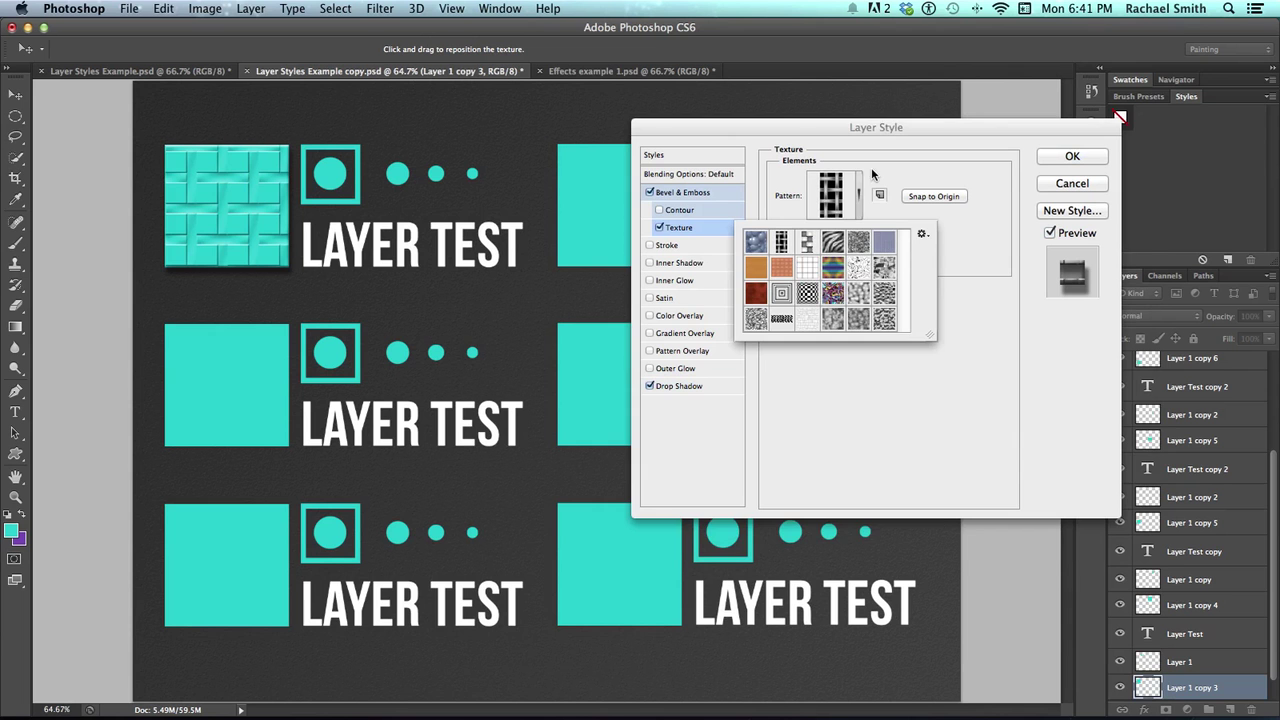
left_click(872, 175)
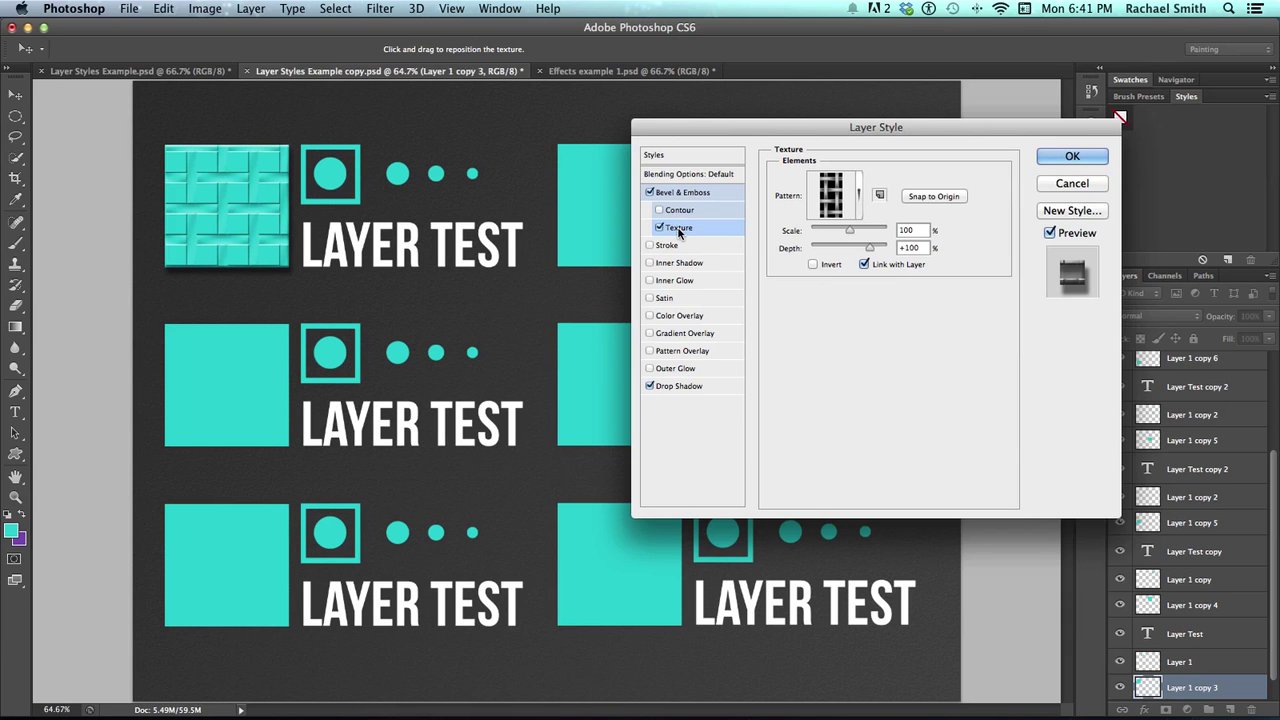
left_click(858, 196)
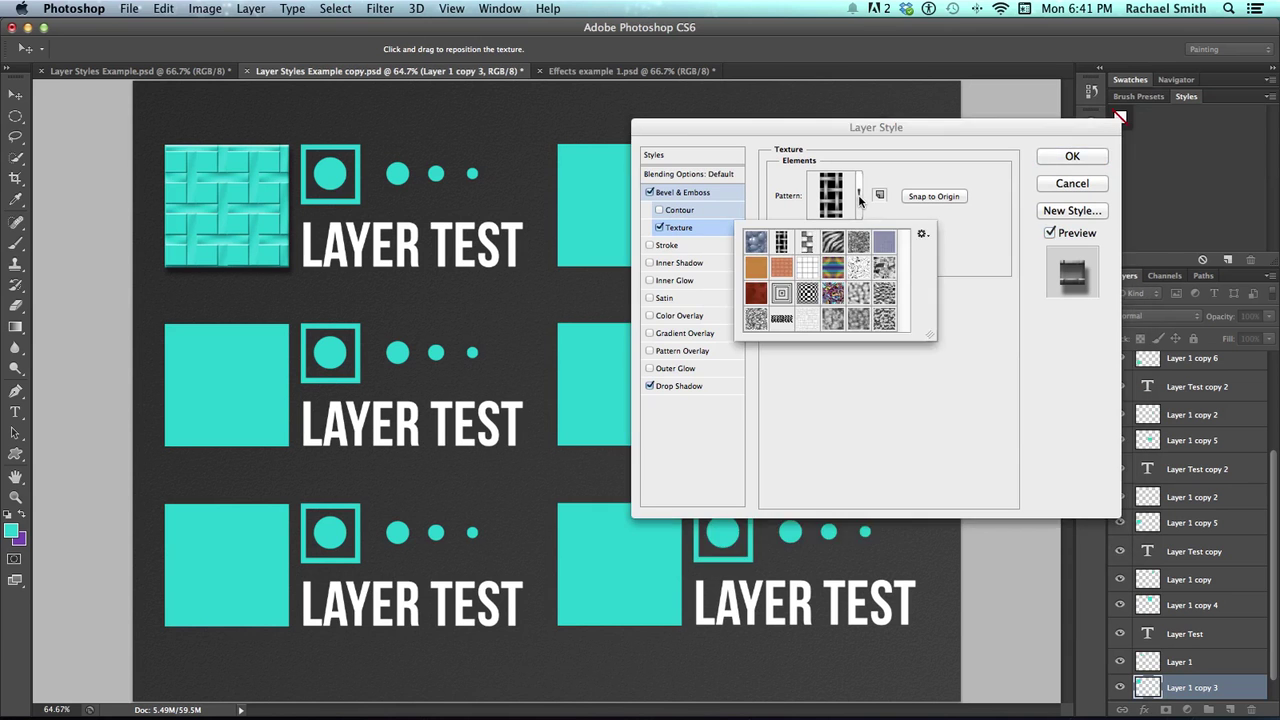
left_click(922, 235)
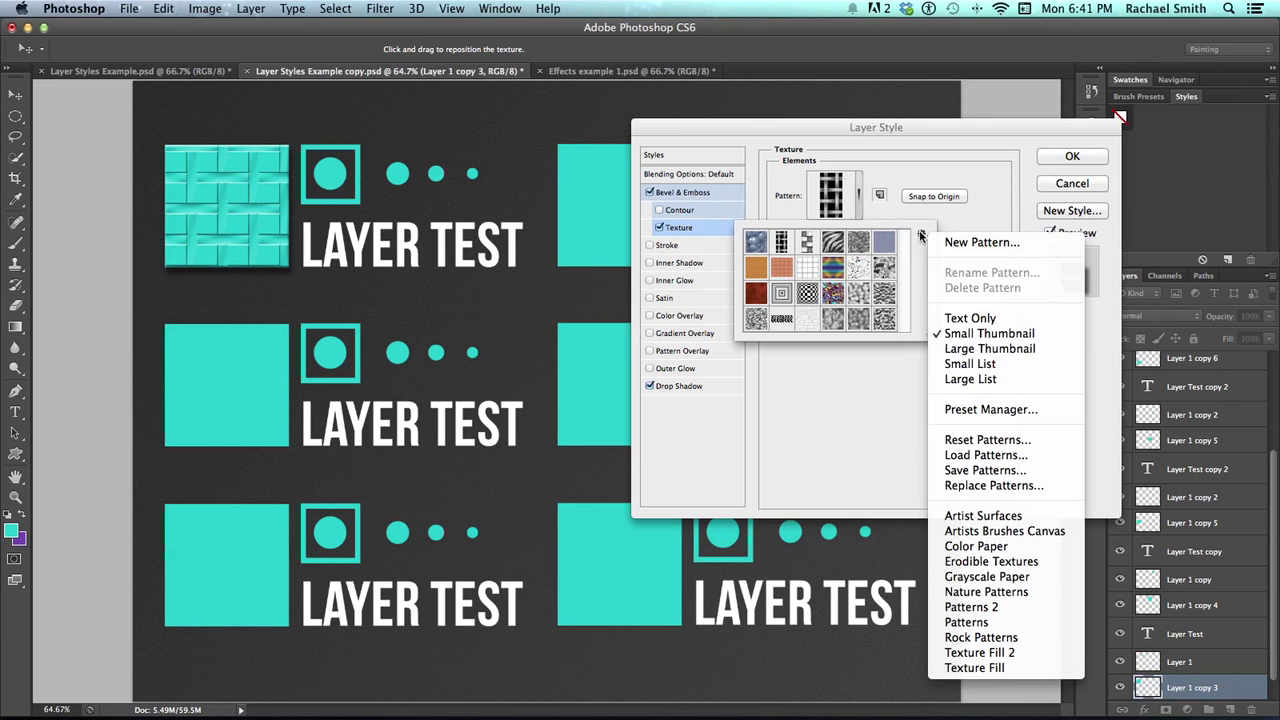
left_click(997, 638)
left_click(758, 261)
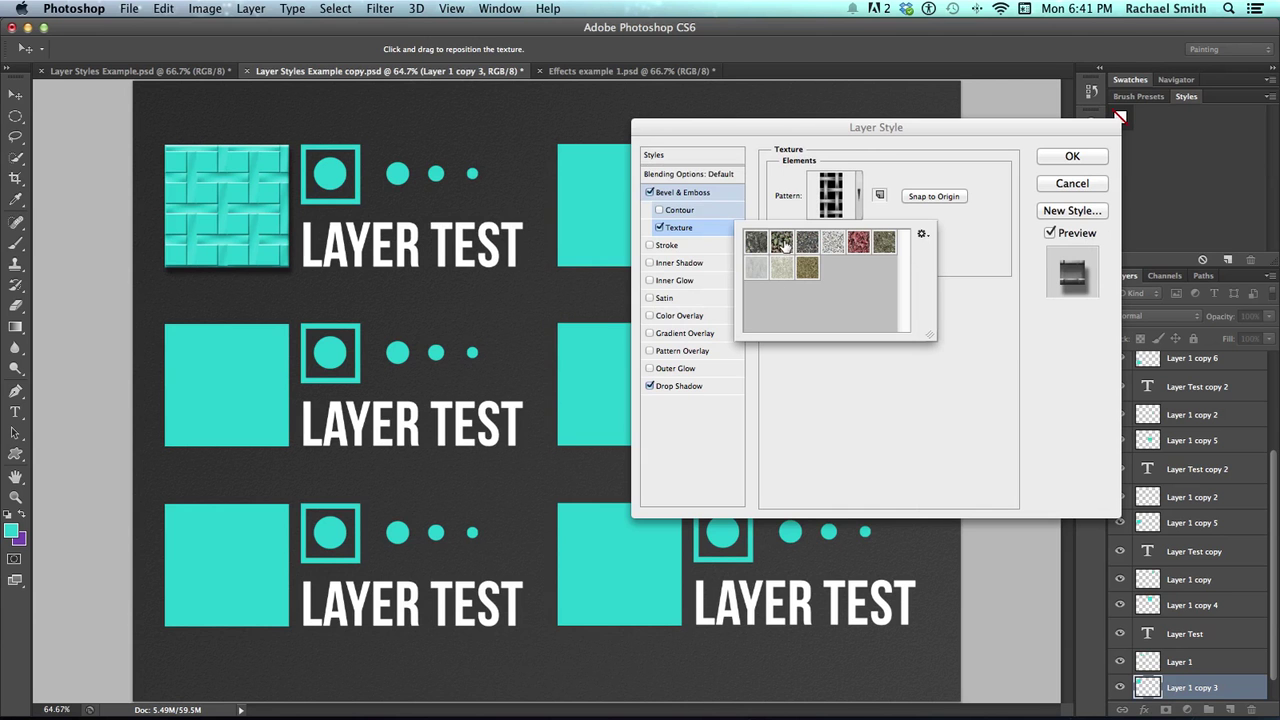
left_click(783, 243)
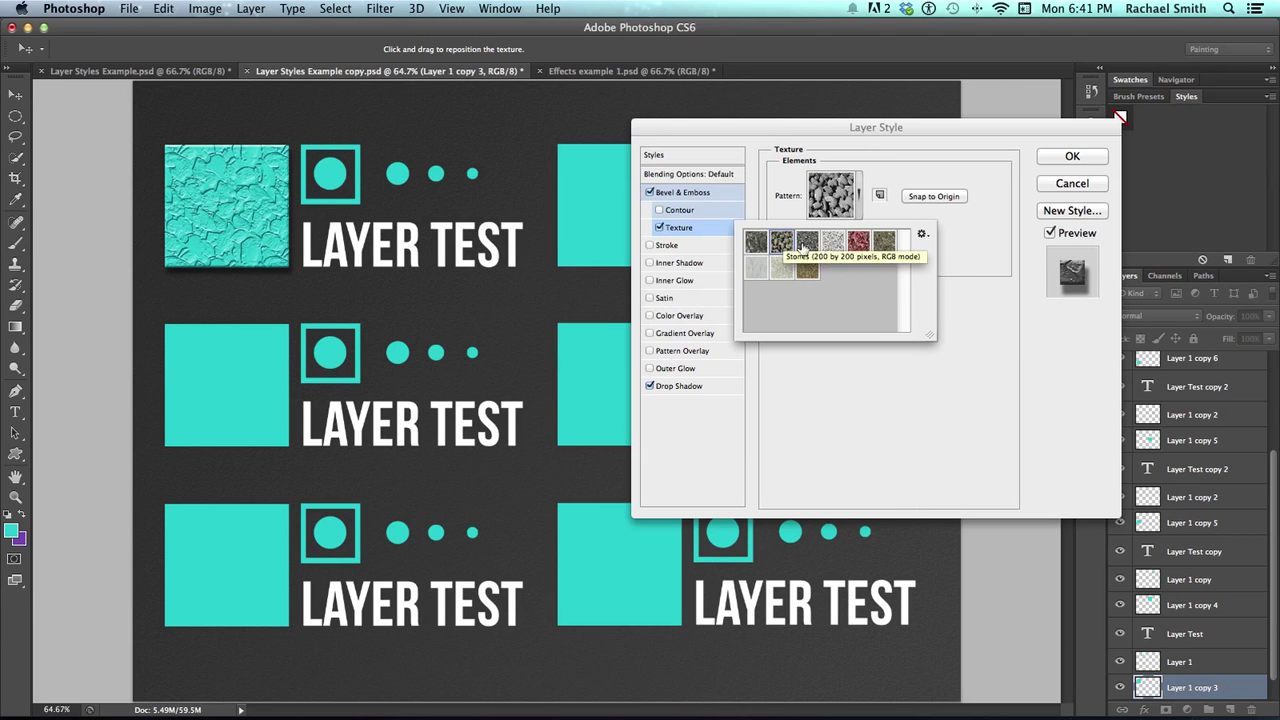
left_click(755, 242)
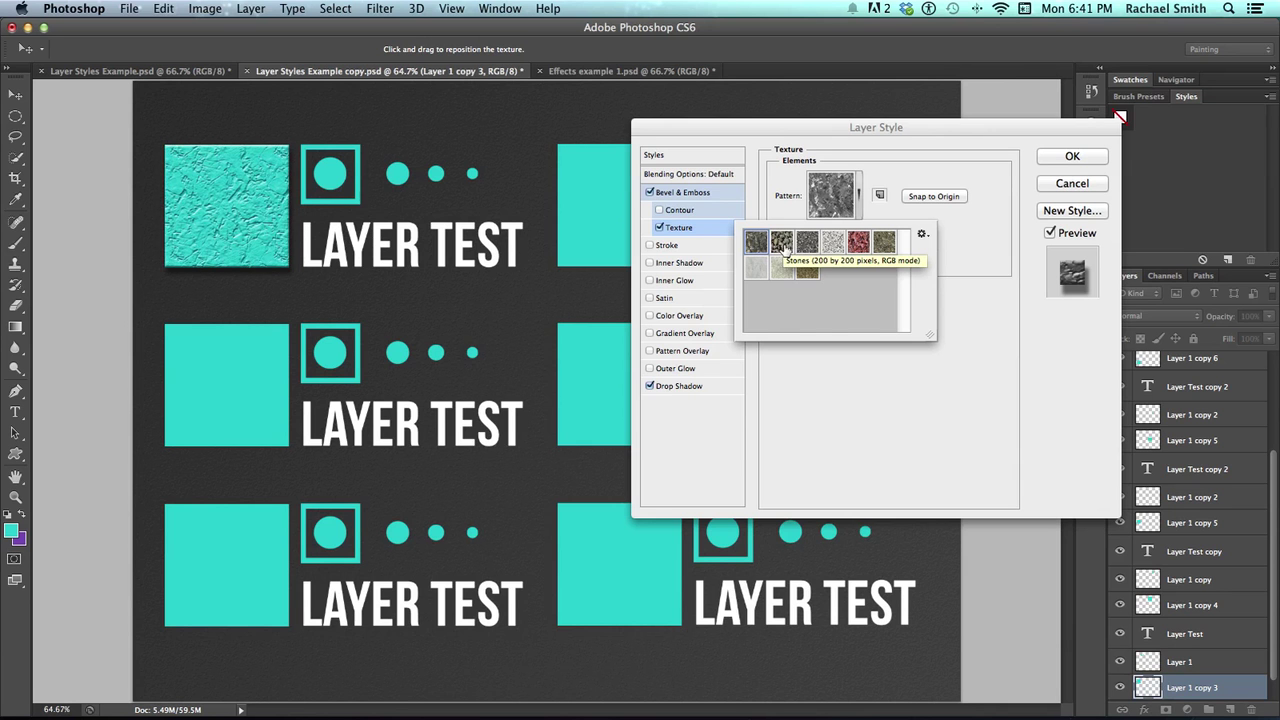
left_click(966, 250)
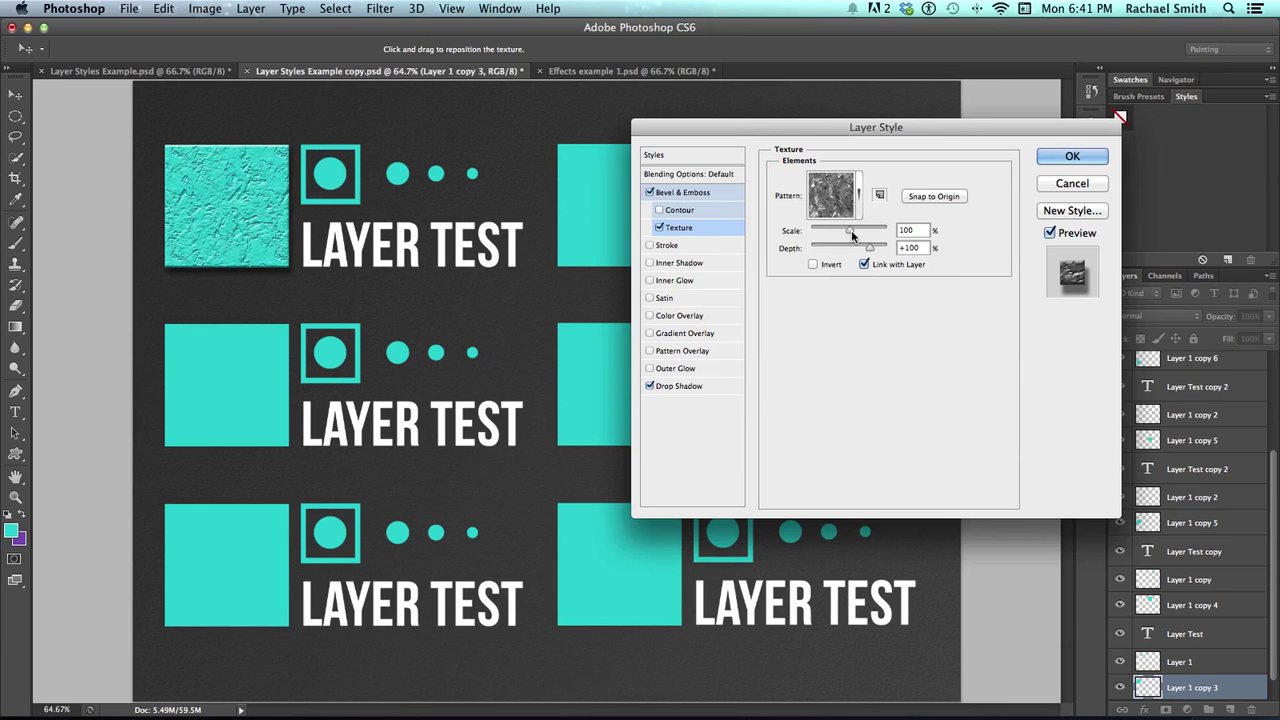
Set the texture's scale to 85% and depth to +91%, and apply the layer style to the square.
mouse_move(850, 230)
left_mouse_down()
mouse_move(821, 230)
mouse_move(862, 232)
left_mouse_up()
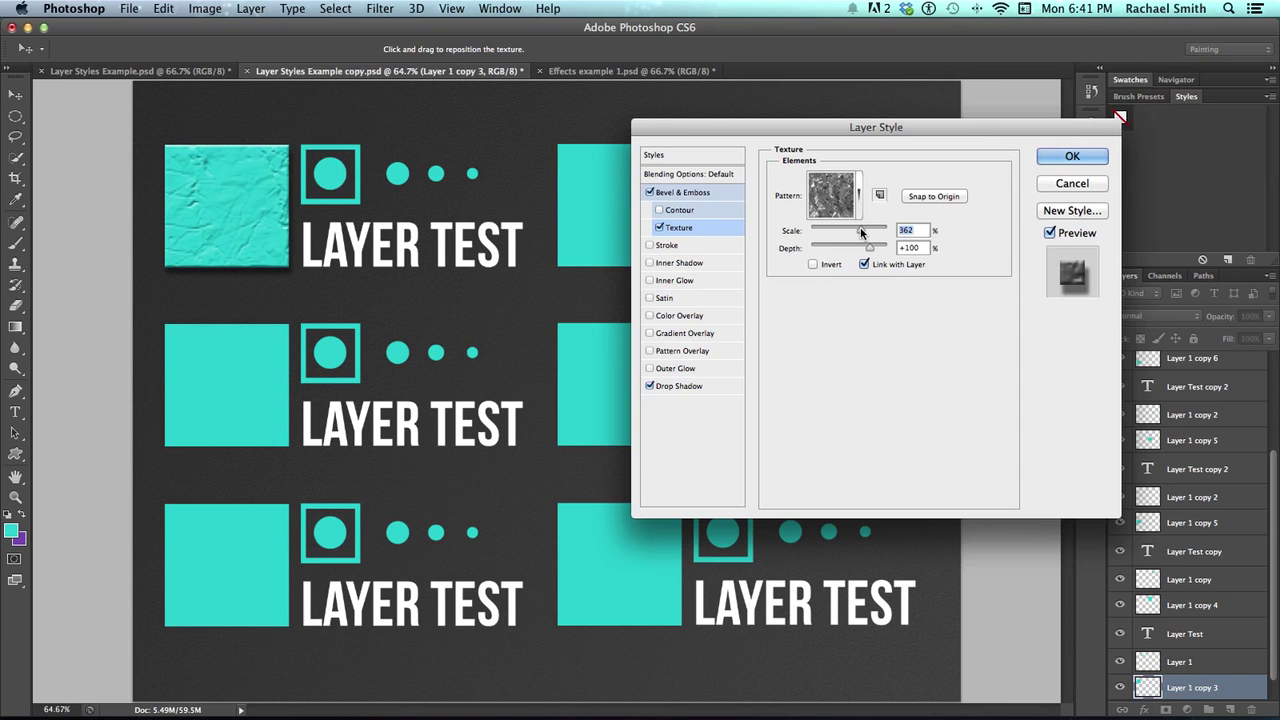
mouse_move(857, 233)
left_mouse_down()
mouse_move(844, 233)
mouse_move(870, 251)
mouse_move(852, 251)
mouse_move(867, 251)
left_mouse_up()
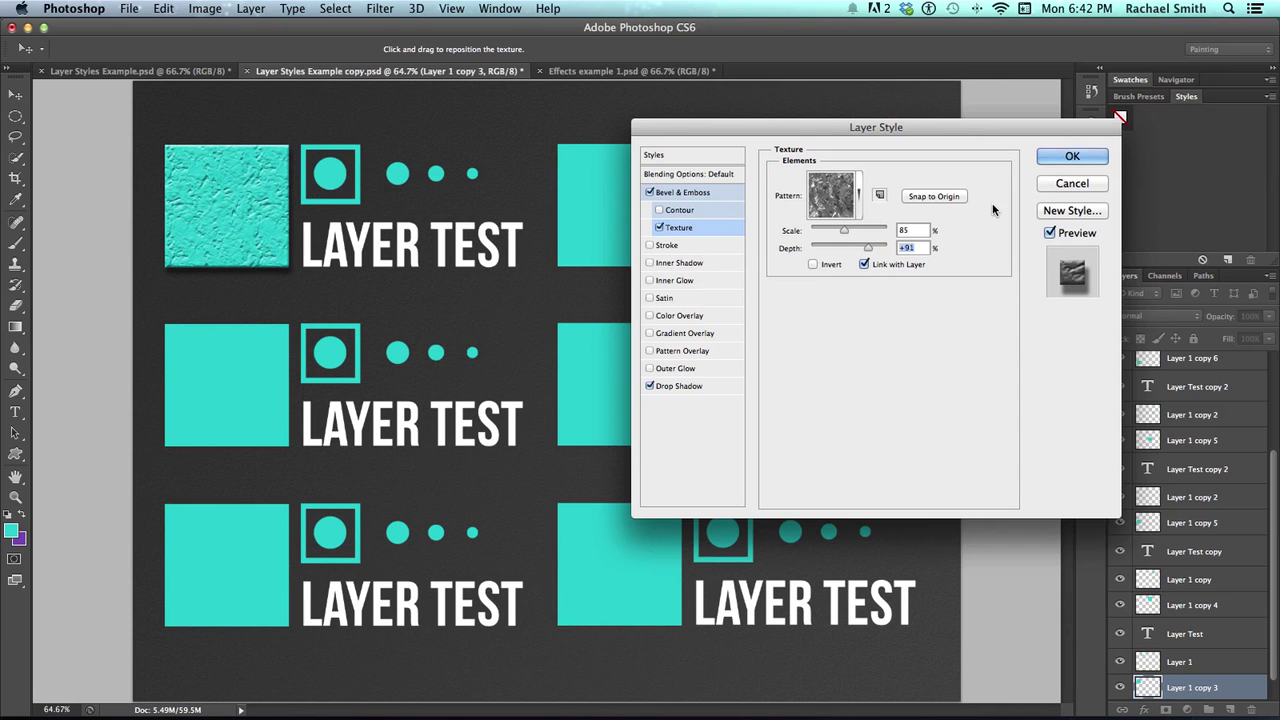
left_click(1060, 160)
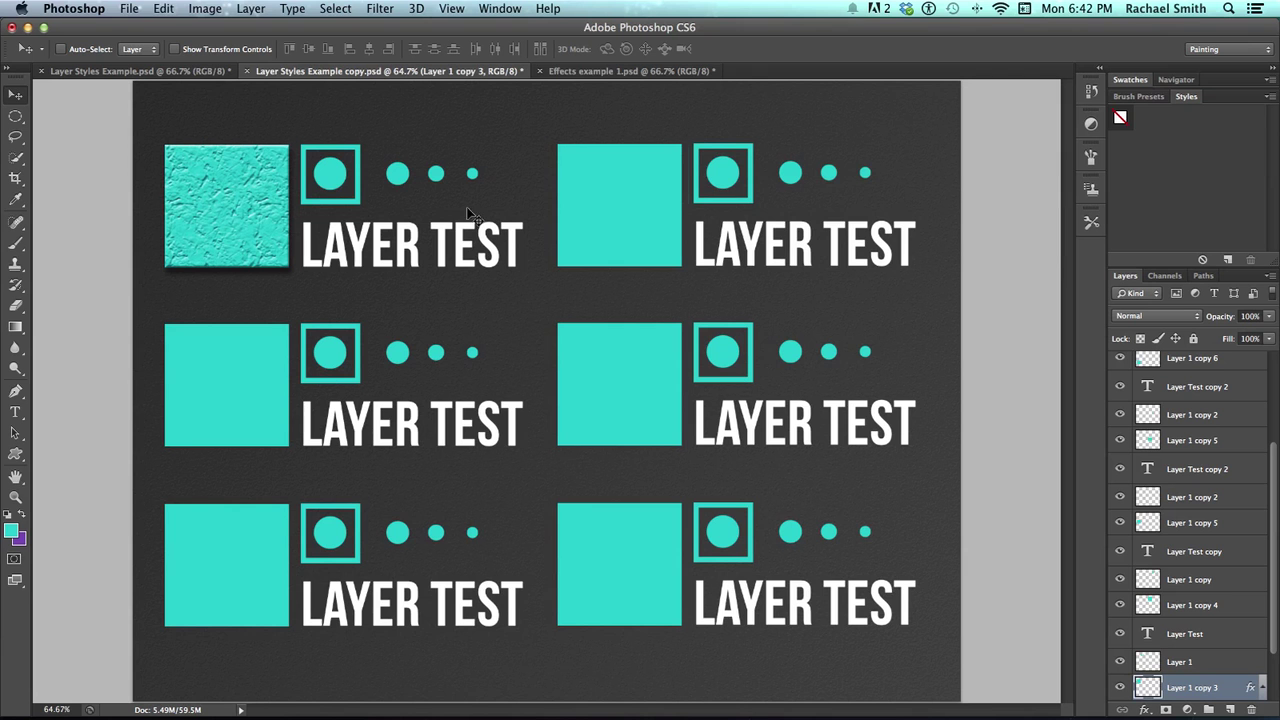
Give the large square in the middle row's first column a Color Overlay in orange cf8818.
left_click(232, 392)
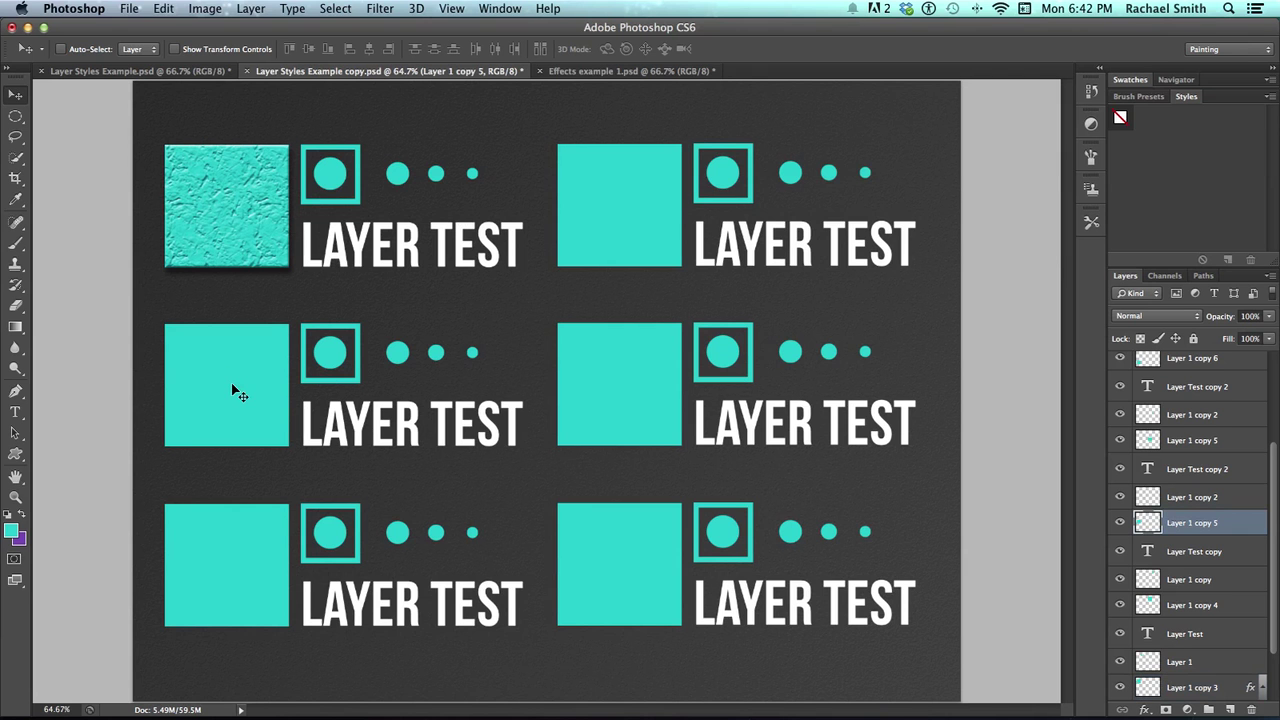
double_click(1237, 527)
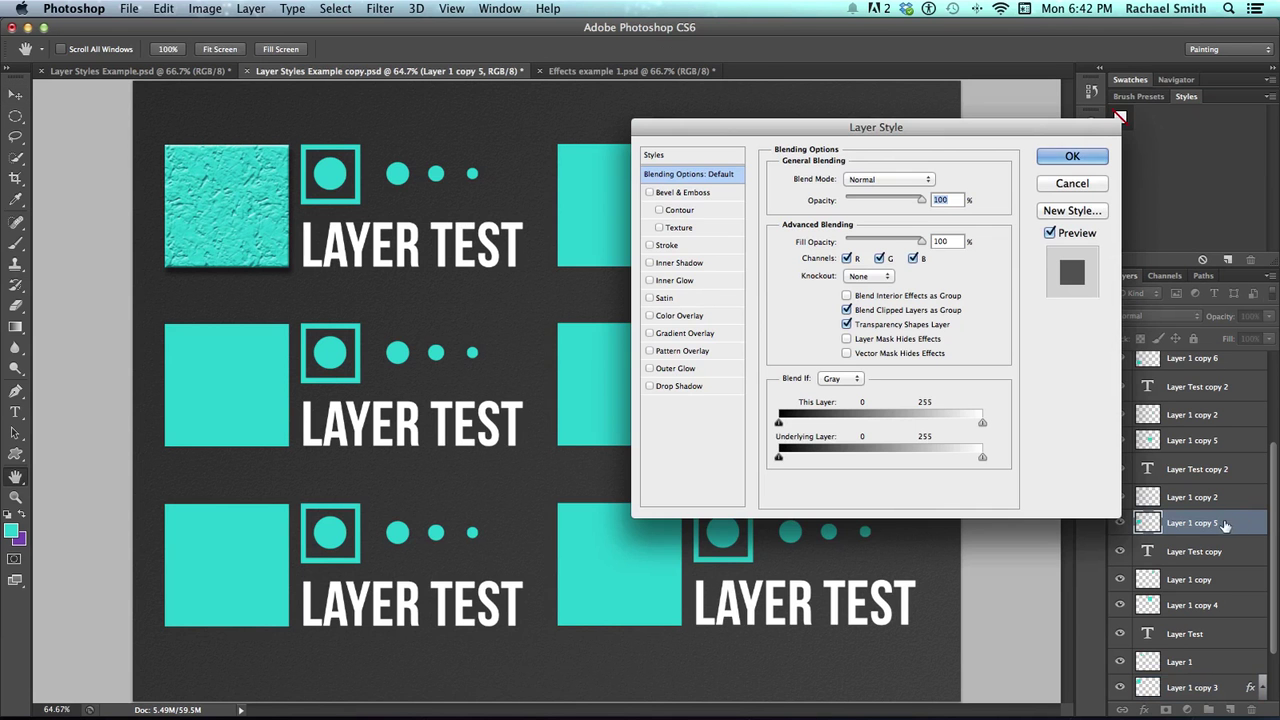
left_click(679, 316)
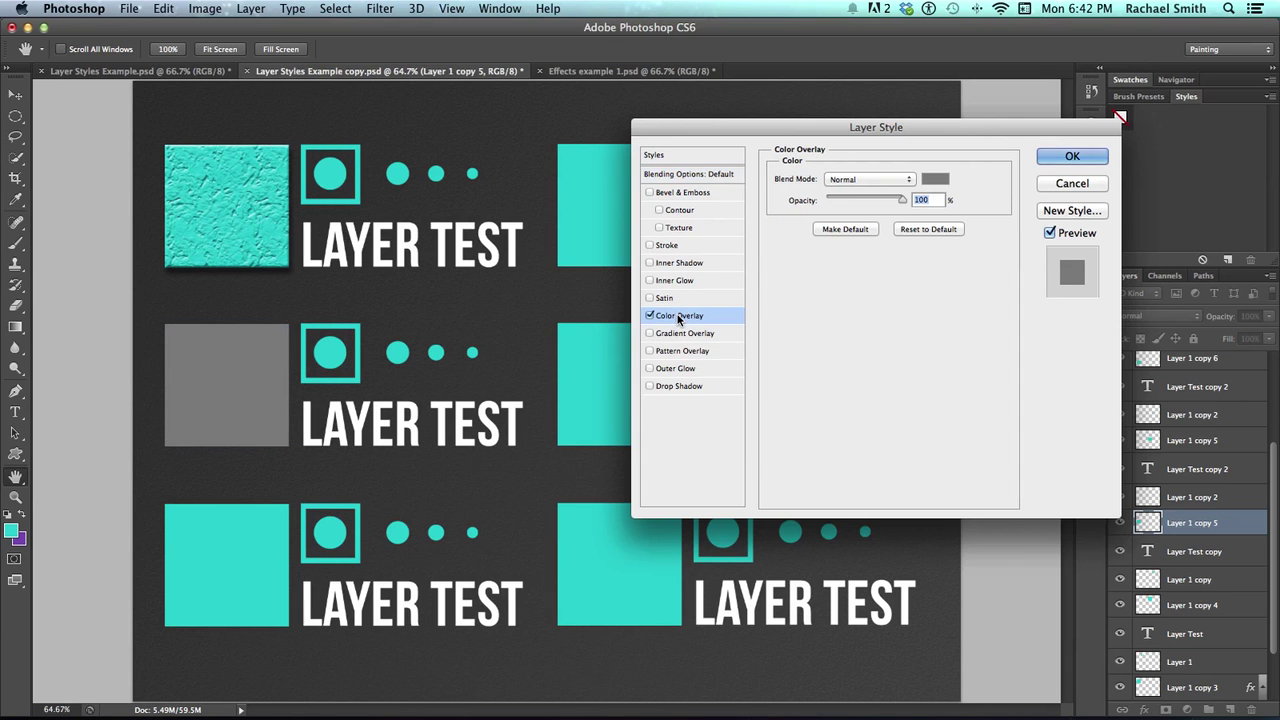
left_click(935, 179)
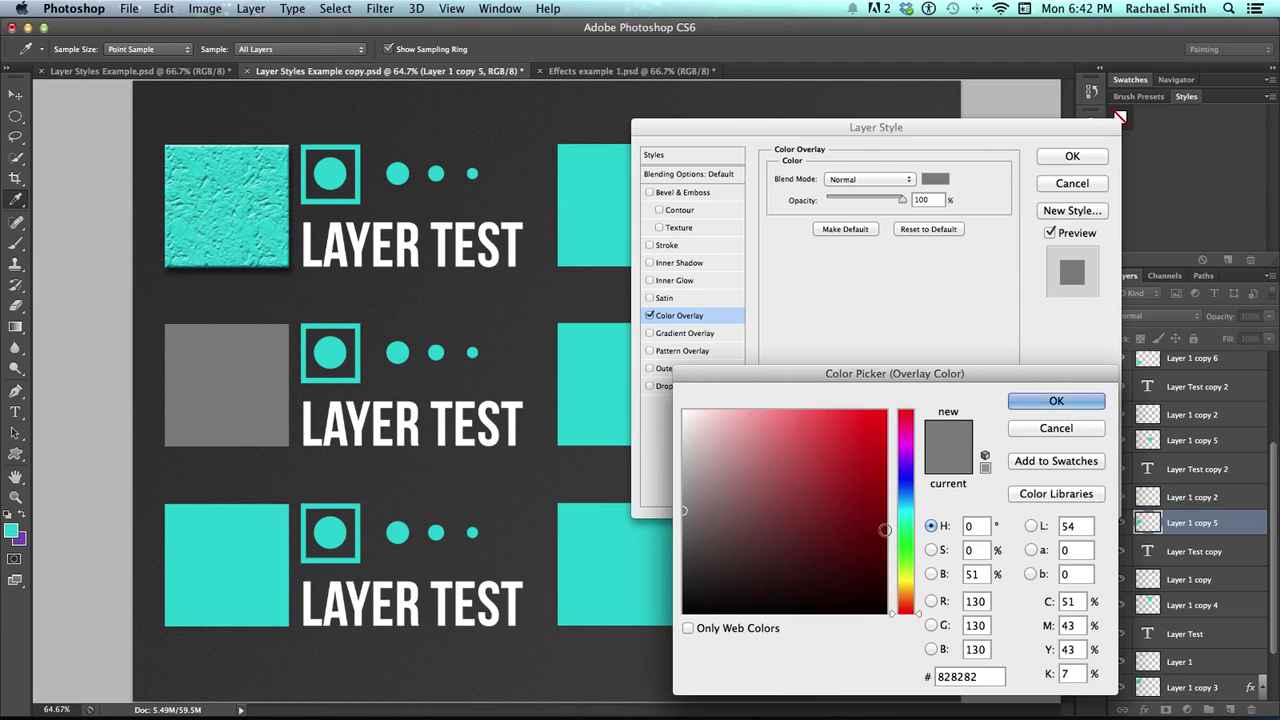
left_click(908, 594)
left_click(865, 446)
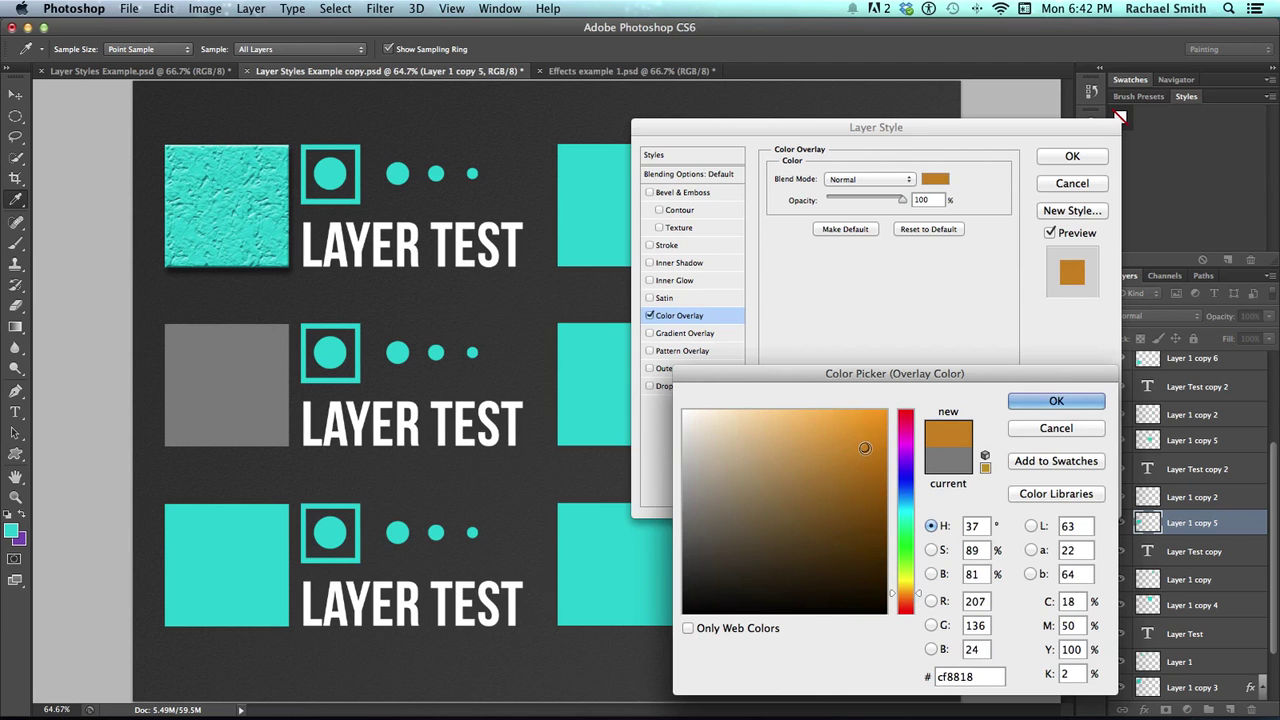
left_click(1049, 401)
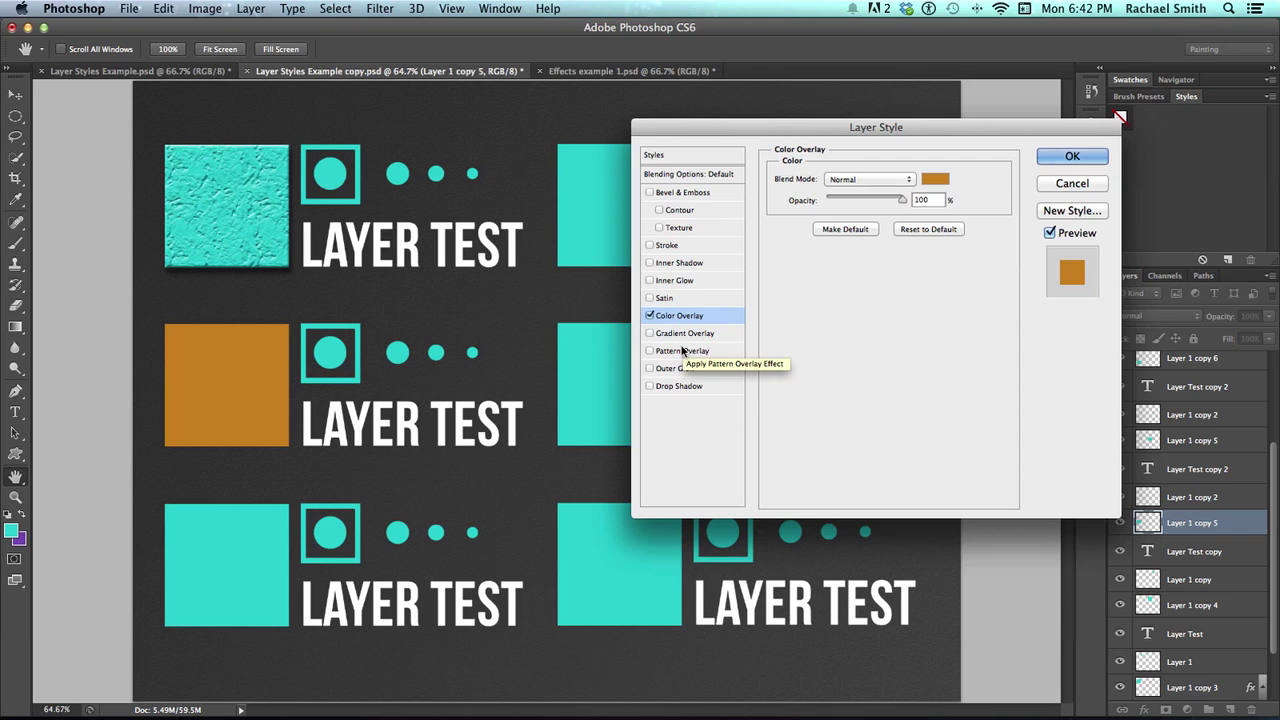
Add an Inner Glow to the orange square with 9% noise and a size of 35 px.
left_click(675, 280)
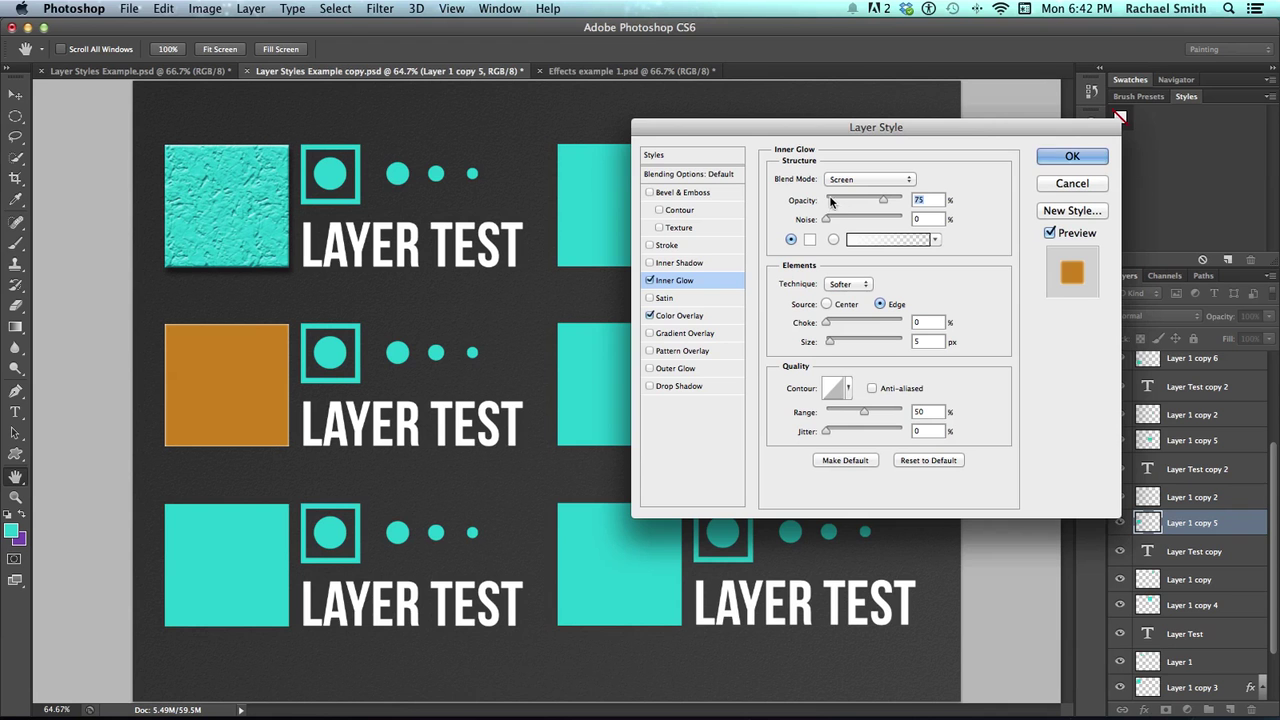
left_click_drag(828, 222, 839, 219)
left_click_drag(829, 341, 836, 343)
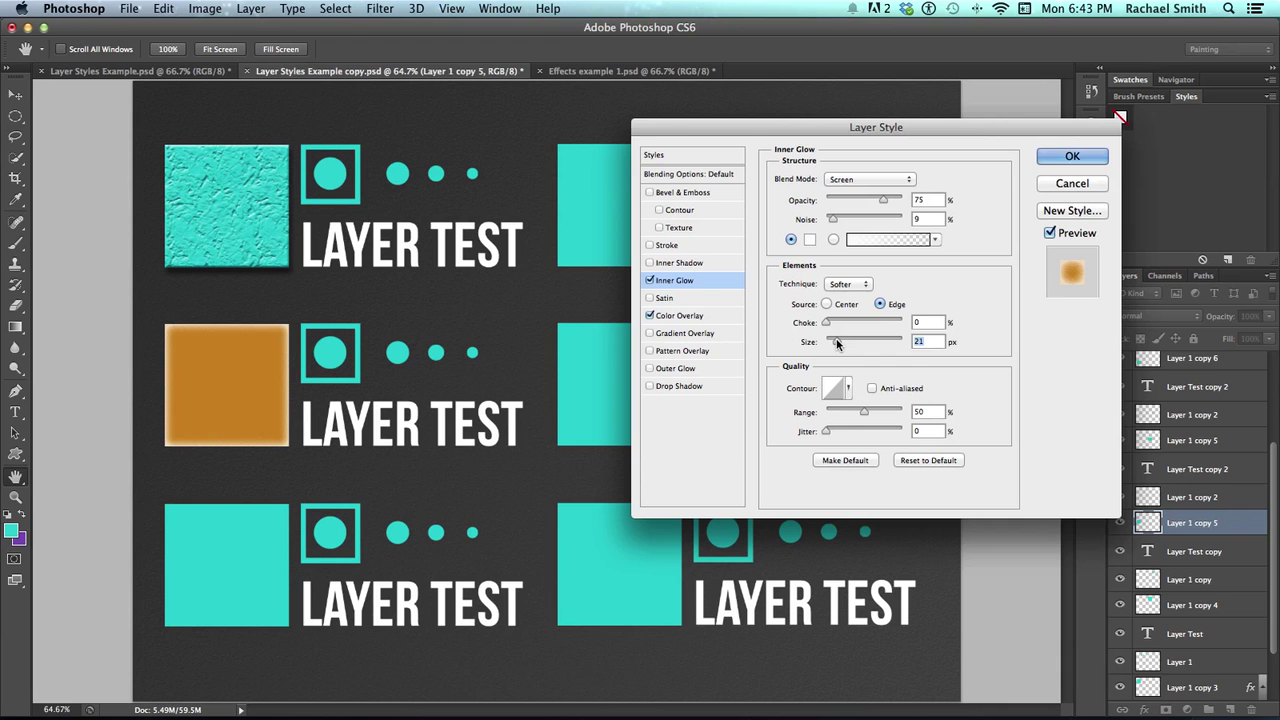
left_click_drag(837, 343, 841, 345)
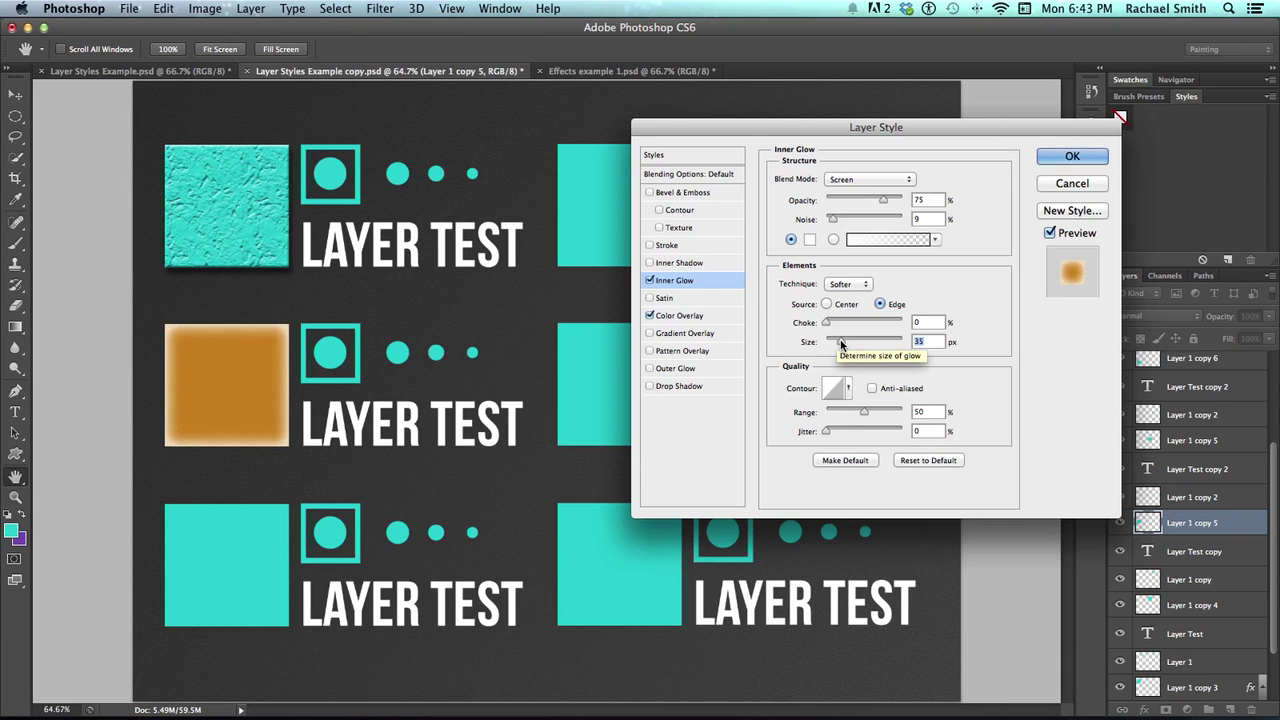
Try Center as the inner glow's source, return it to Edge, and keep the Softer technique.
left_click(827, 304)
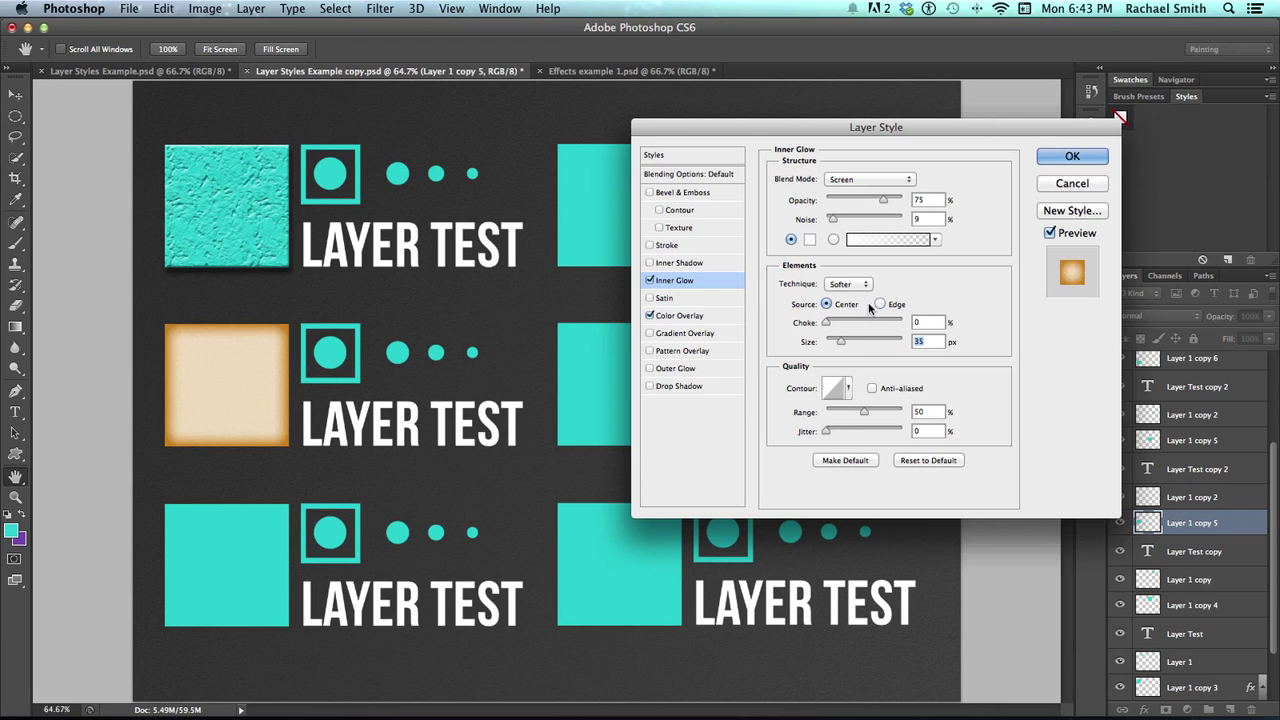
left_click(896, 308)
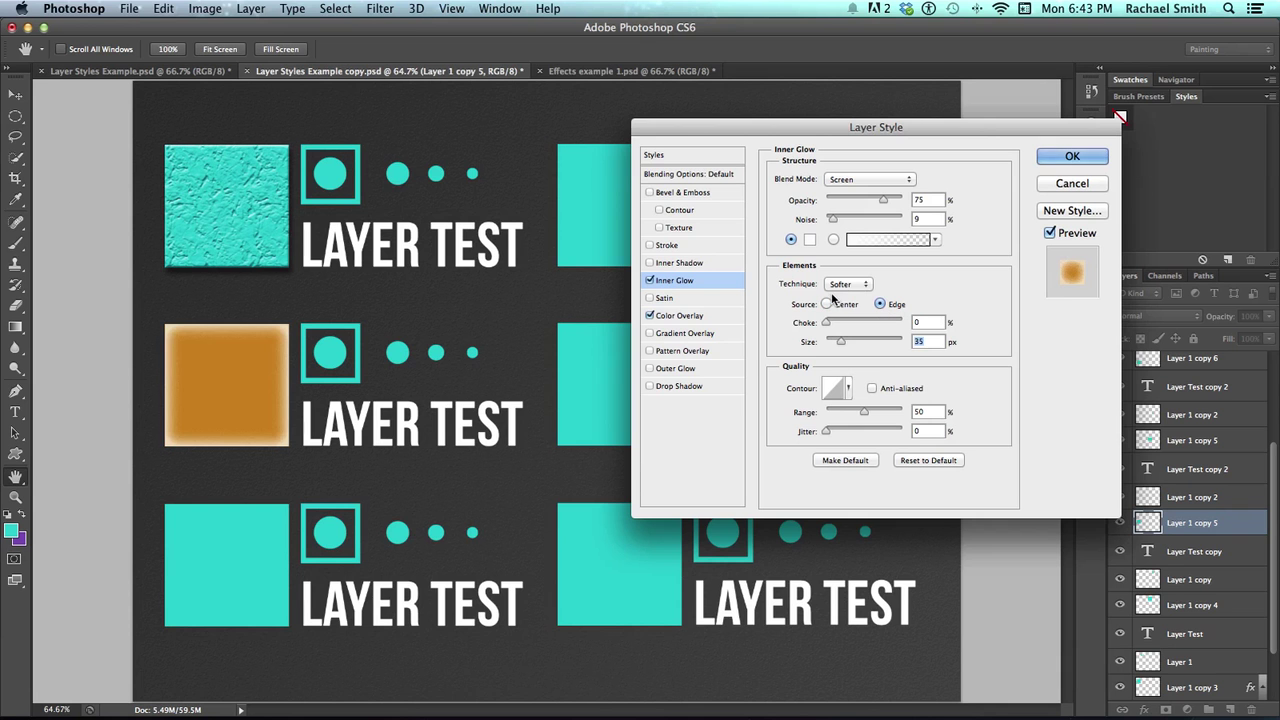
left_click(846, 285)
left_click(900, 284)
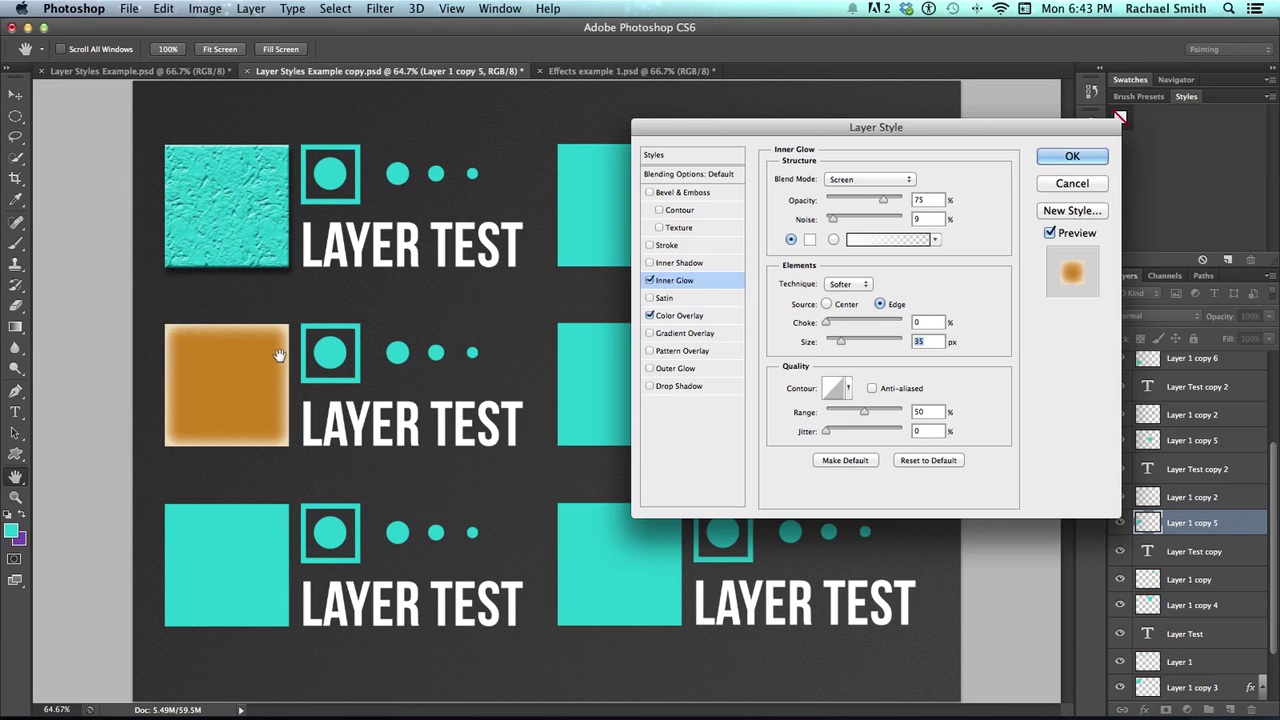
Change the inner glow's color to dark red, its blend mode to Multiply and its opacity to 48%.
left_click(809, 240)
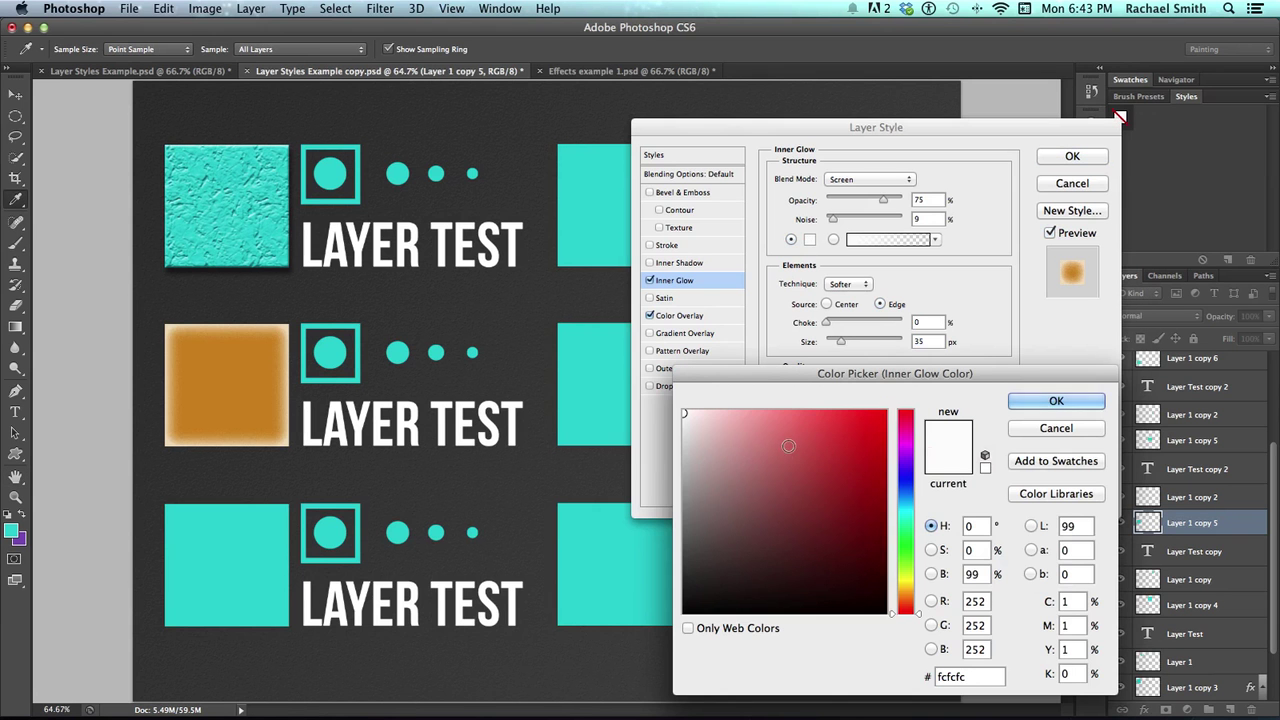
left_click(798, 448)
left_click_drag(798, 448, 844, 451)
left_click(1033, 402)
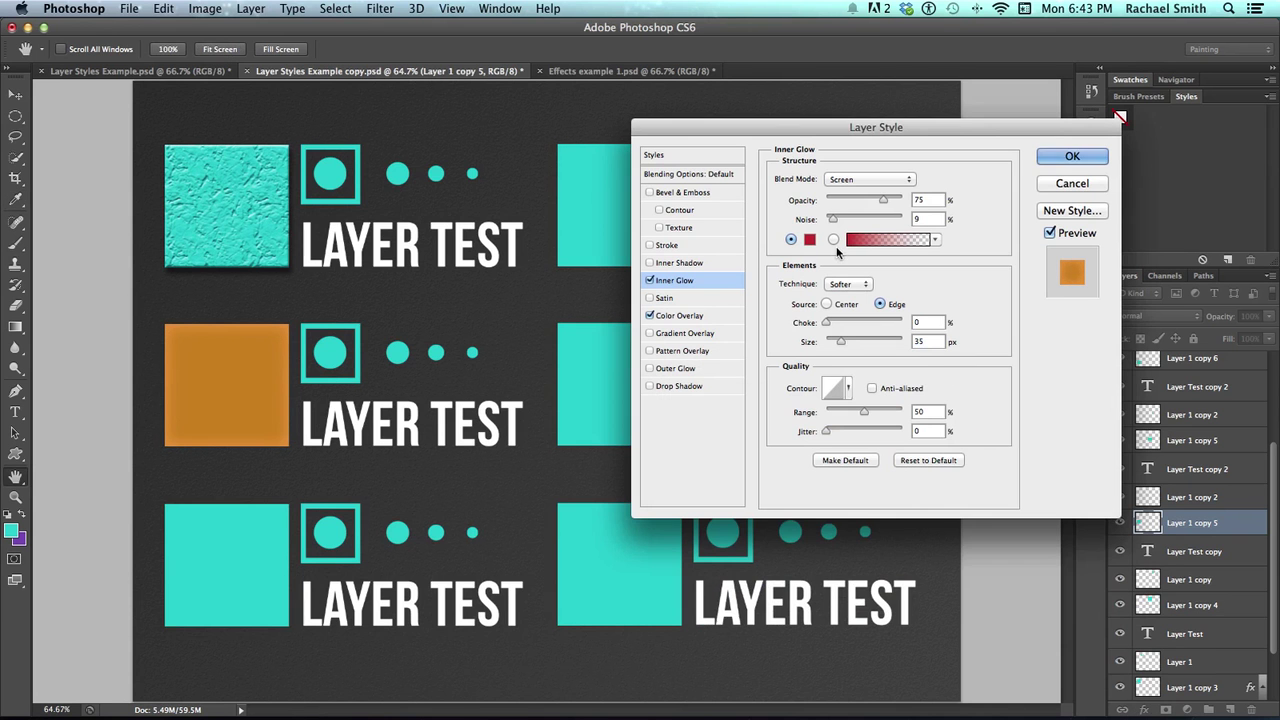
left_click(873, 181)
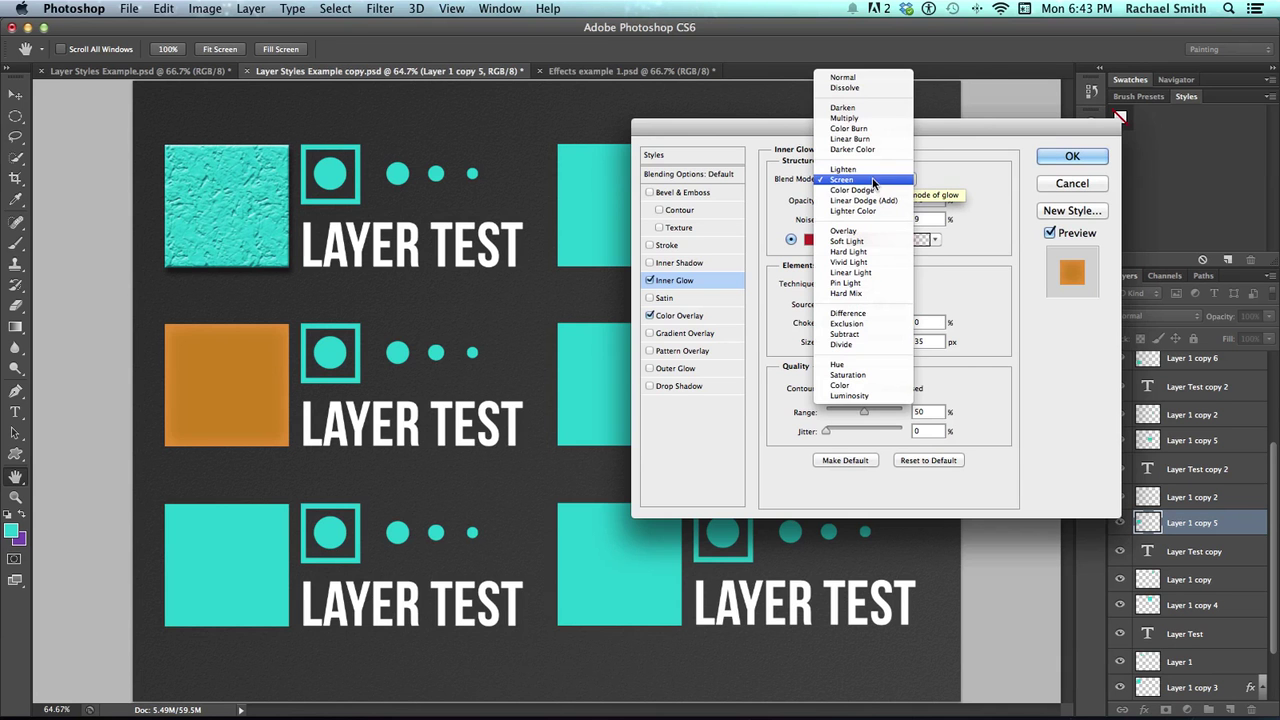
left_click(873, 121)
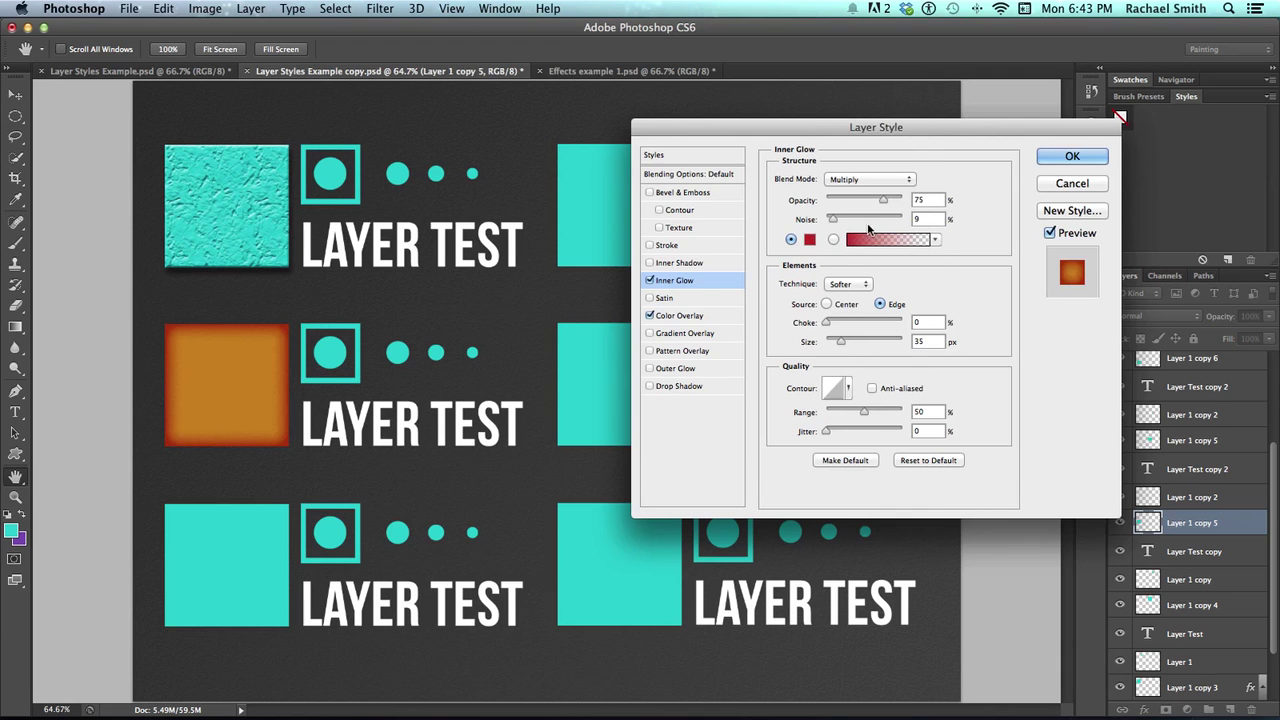
left_click_drag(883, 200, 864, 197)
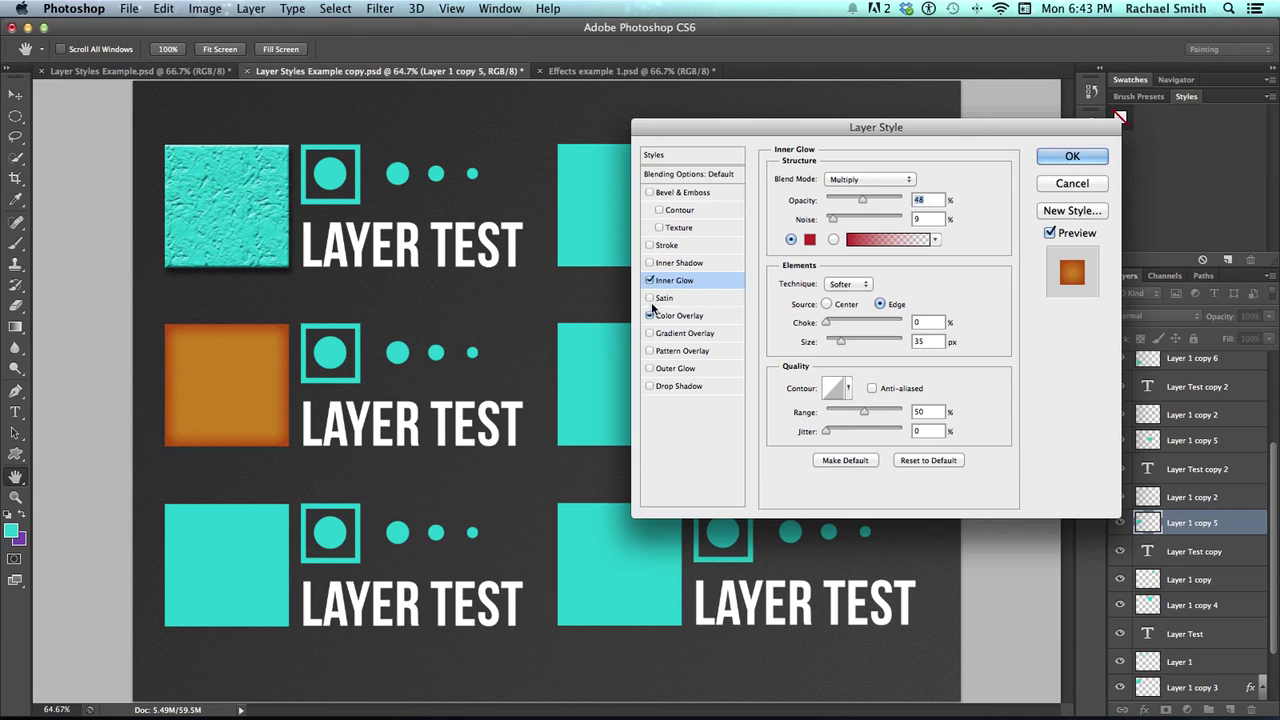
Add a Bevel & Emboss with reduced shadow opacity and a Drop Shadow with 5 px distance and 13 px size, and apply the style.
left_click(676, 194)
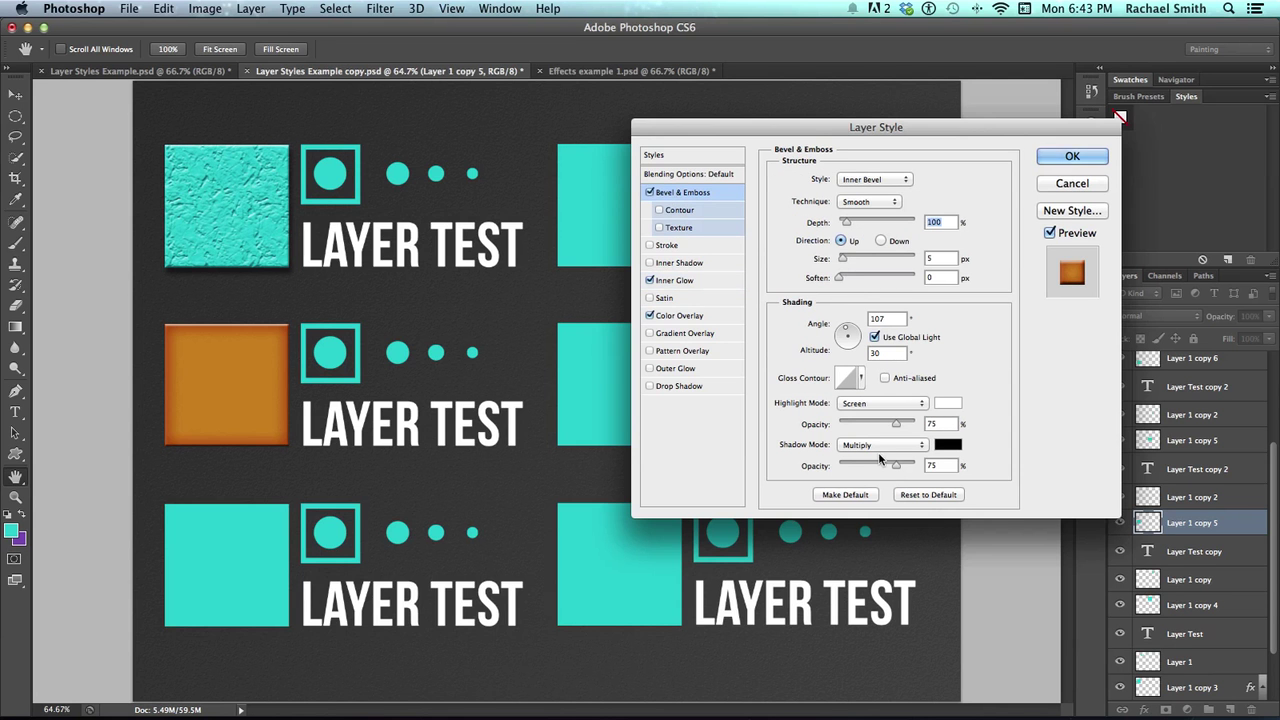
left_click_drag(890, 467, 868, 468)
left_click(674, 386)
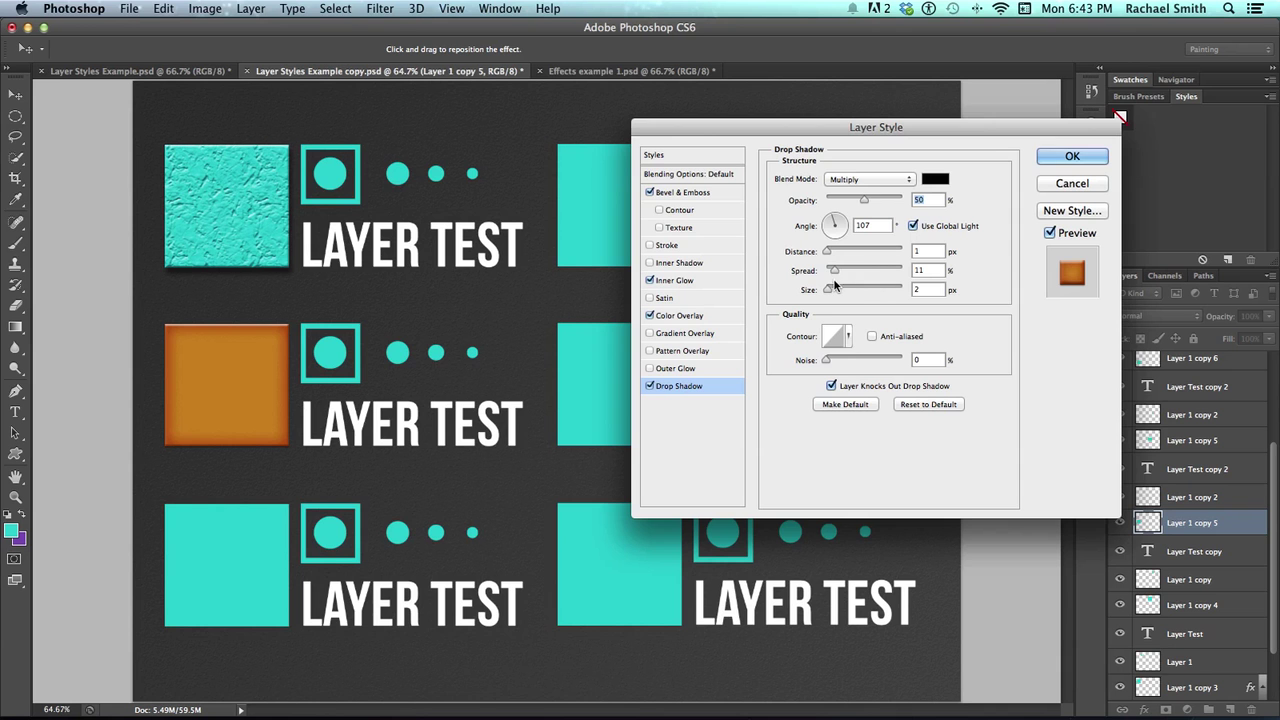
left_click_drag(828, 292, 830, 253)
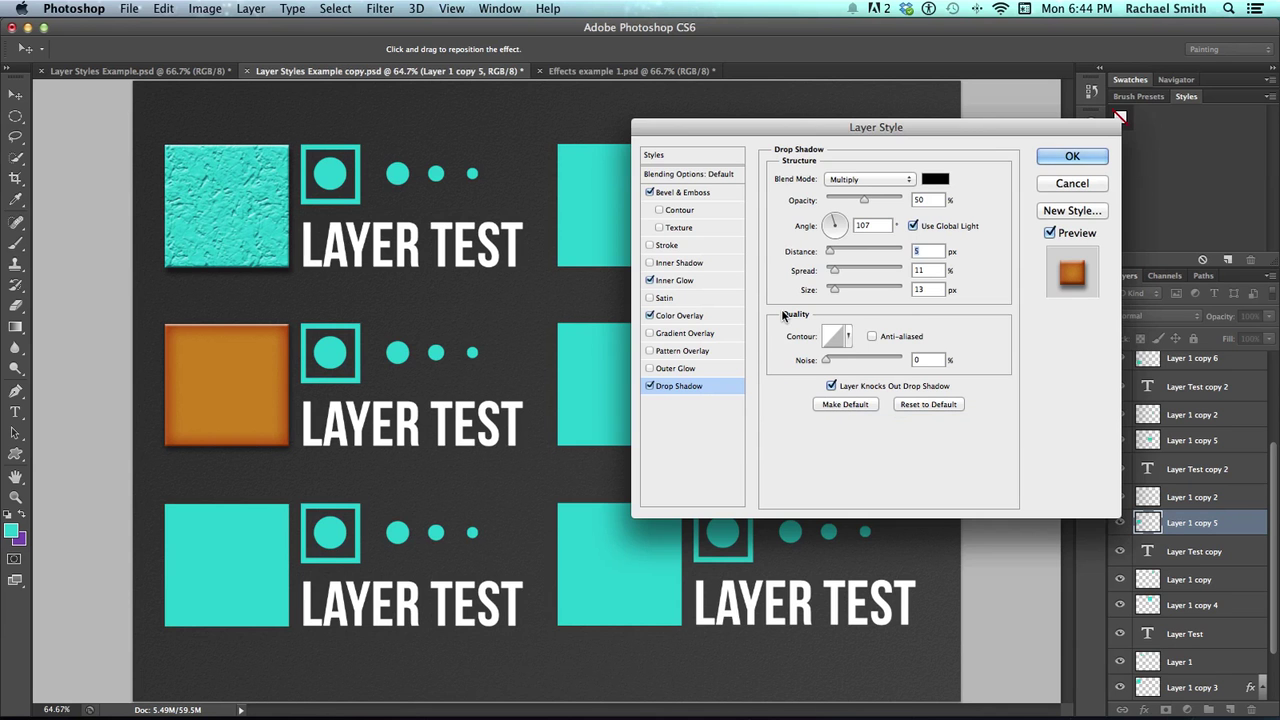
left_click(1090, 154)
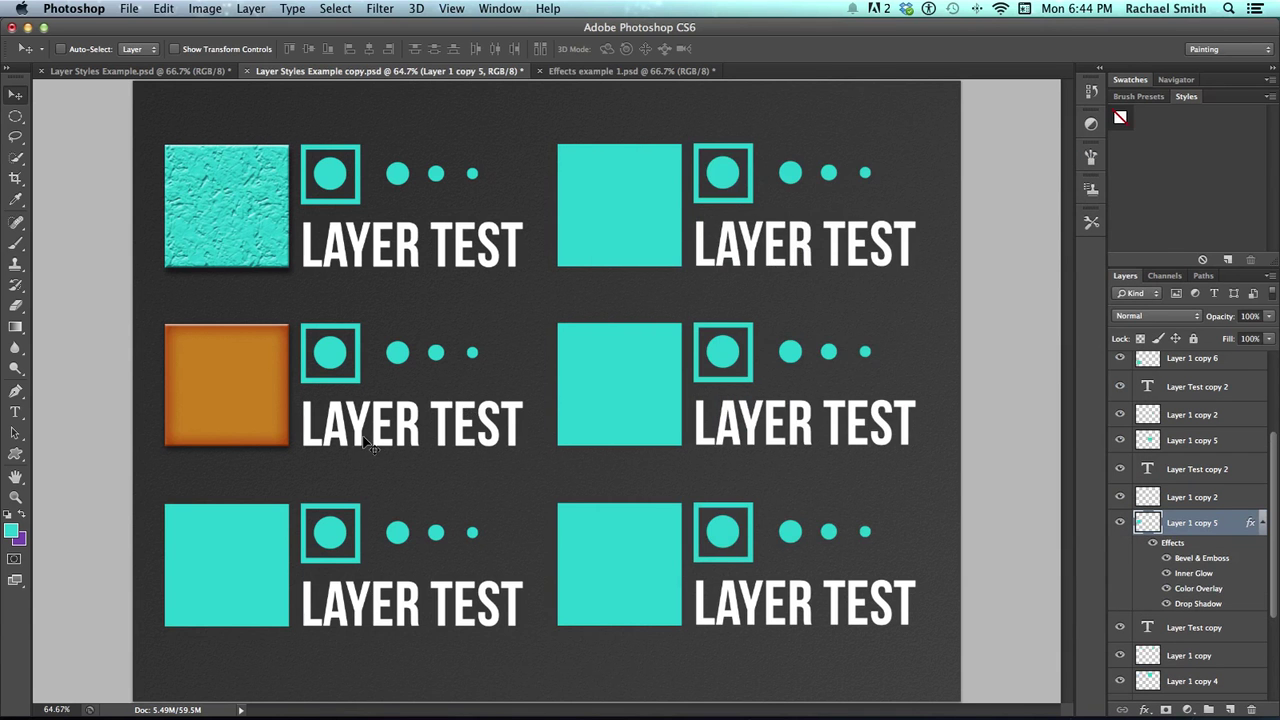
In the bottom-left large square's layer style, set the opacity to 0% and add a Bevel & Emboss with 303% depth and 27 px size.
left_click(267, 570)
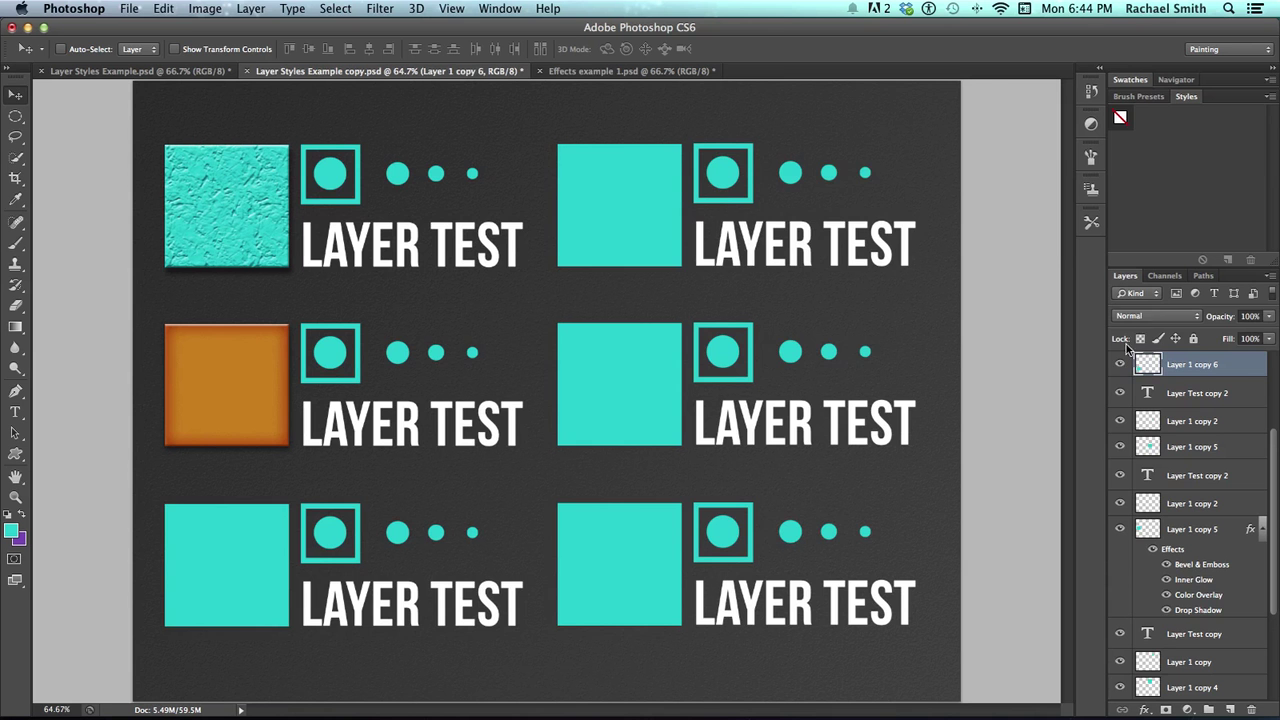
double_click(1248, 368)
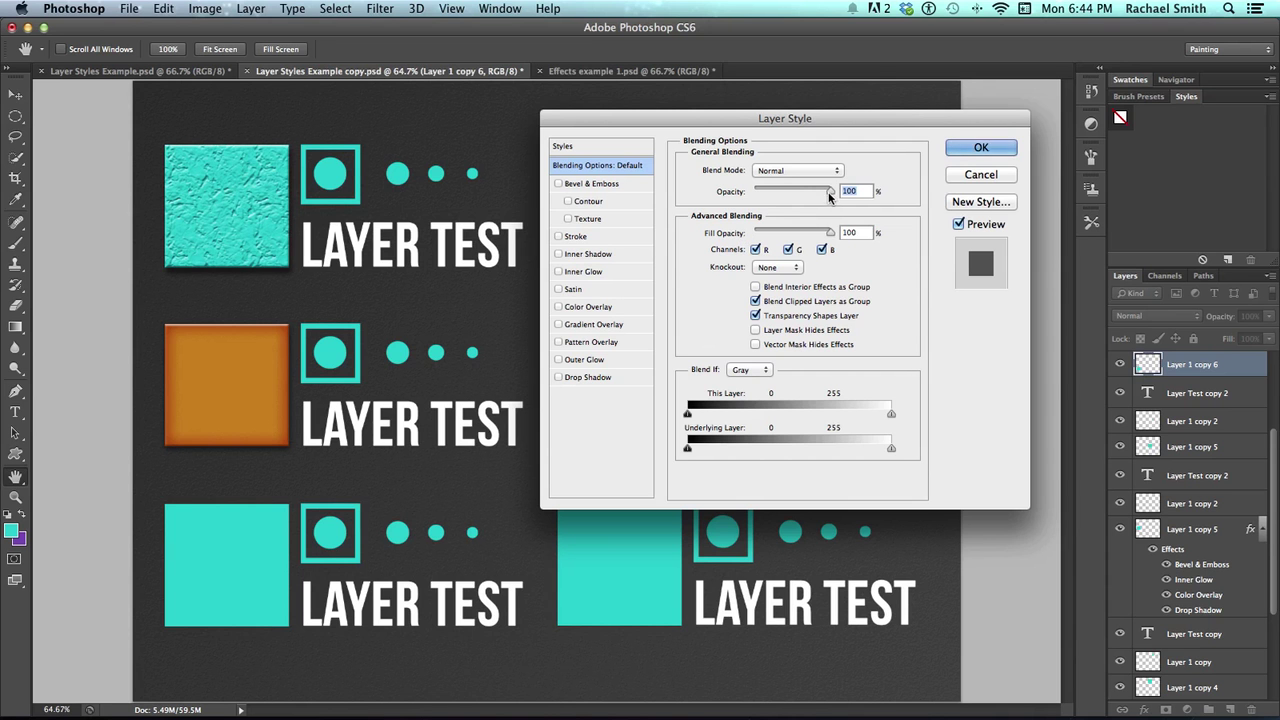
left_click_drag(828, 192, 755, 196)
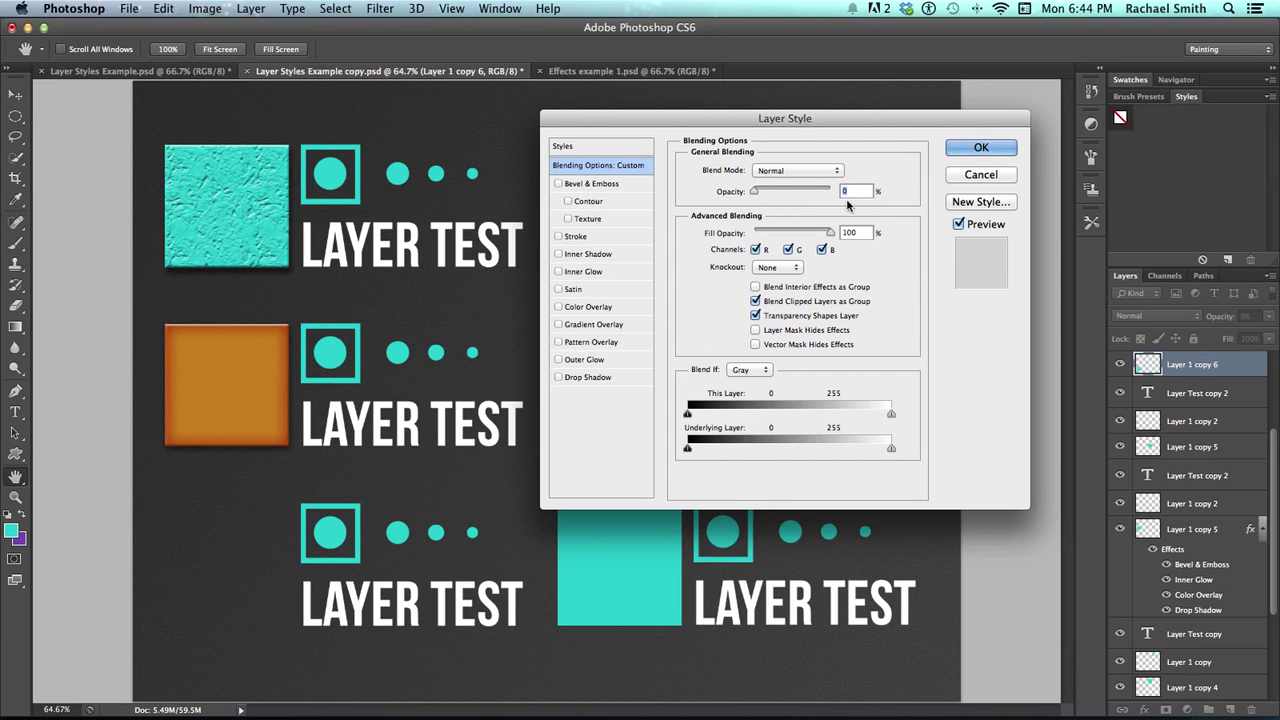
left_click(590, 186)
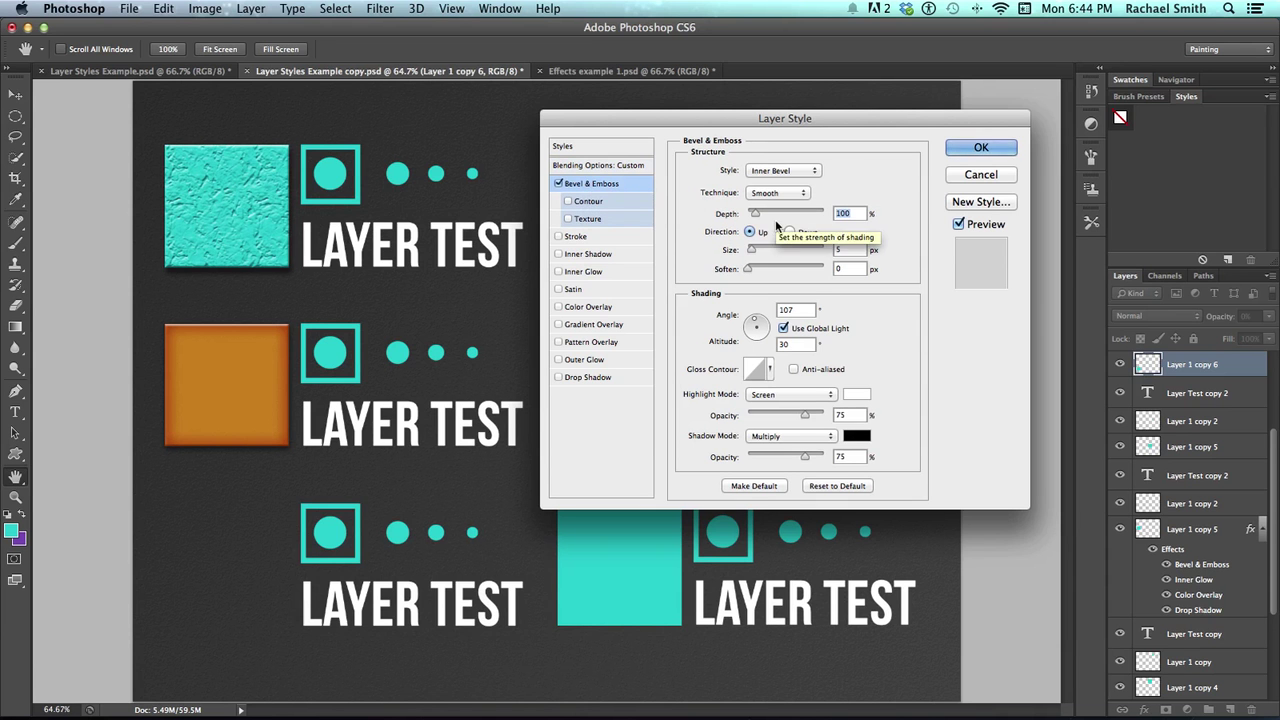
left_click_drag(751, 249, 763, 270)
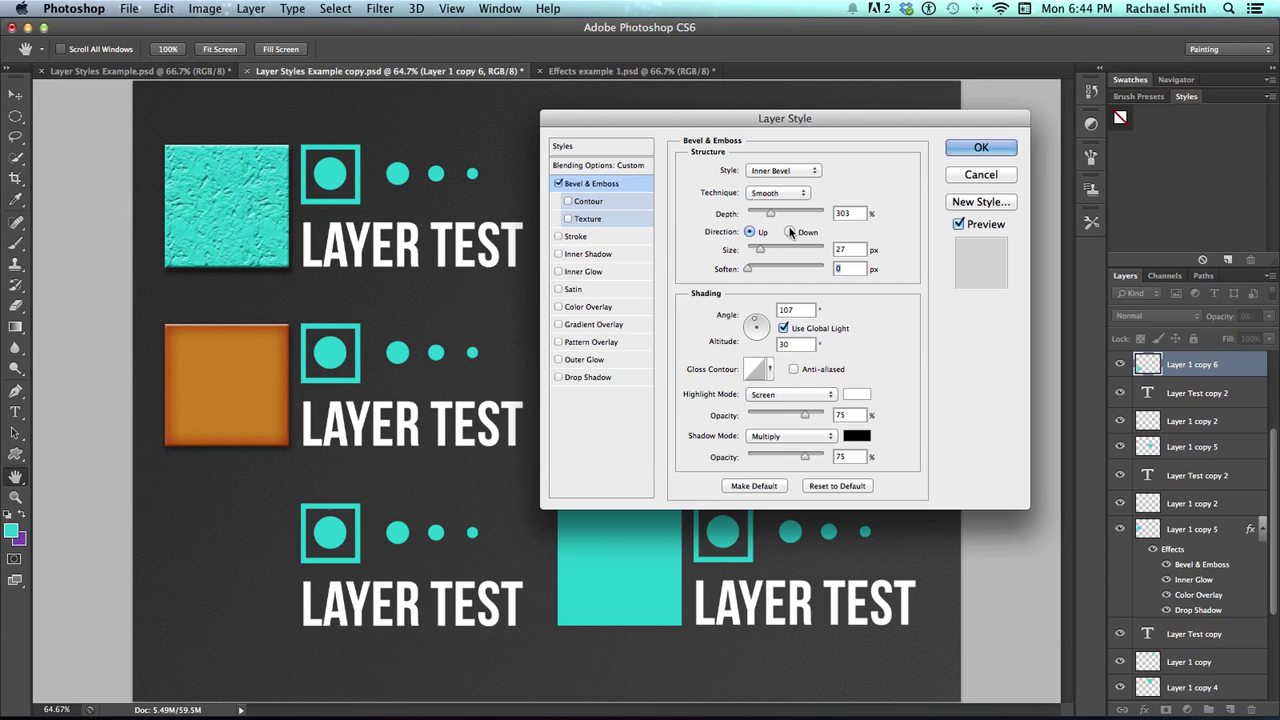
Set the square's opacity to 100% and fill opacity to 0%, and reduce its bevel to 43% depth and 9 px size.
left_click(597, 166)
left_click_drag(761, 192, 752, 233)
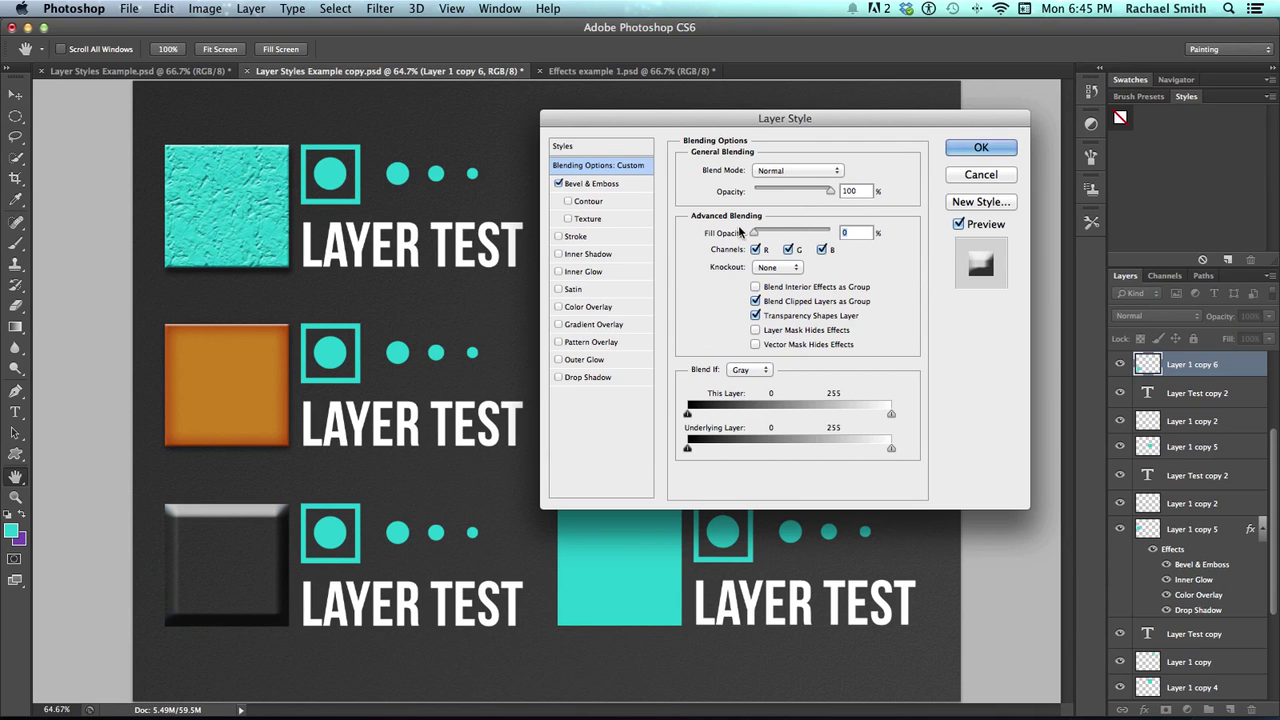
left_click(586, 188)
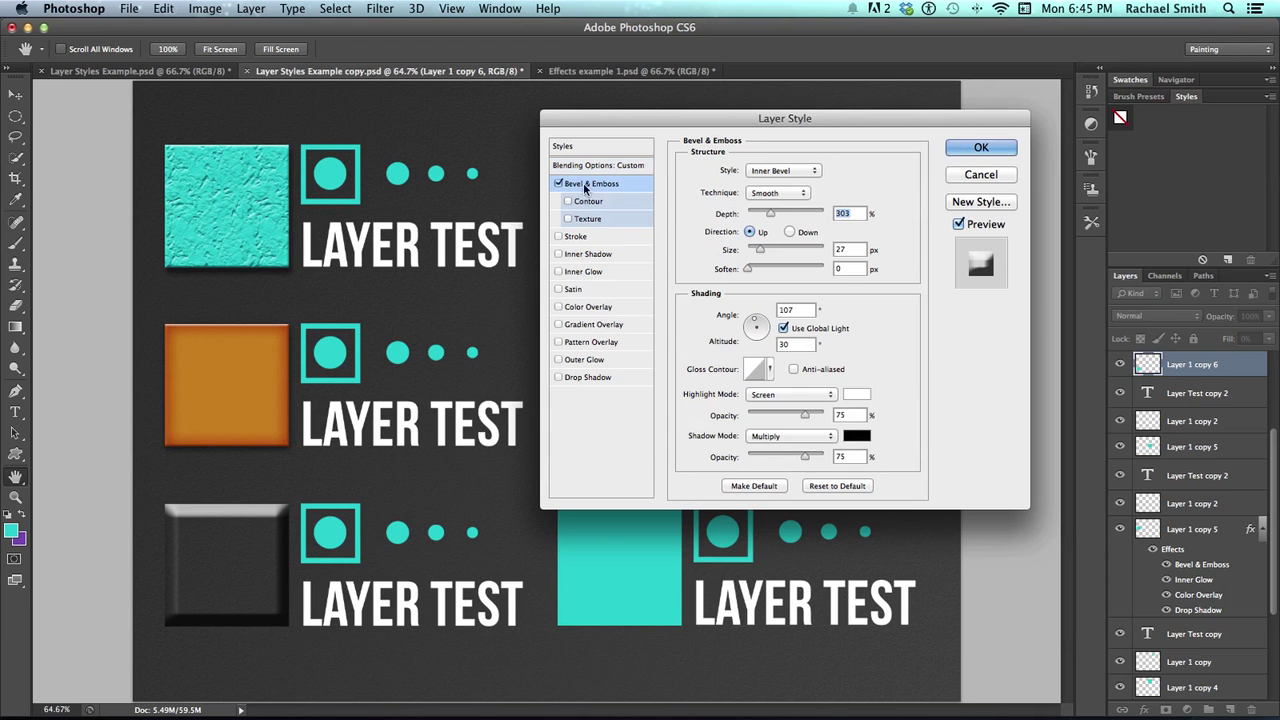
left_click_drag(770, 214, 754, 252)
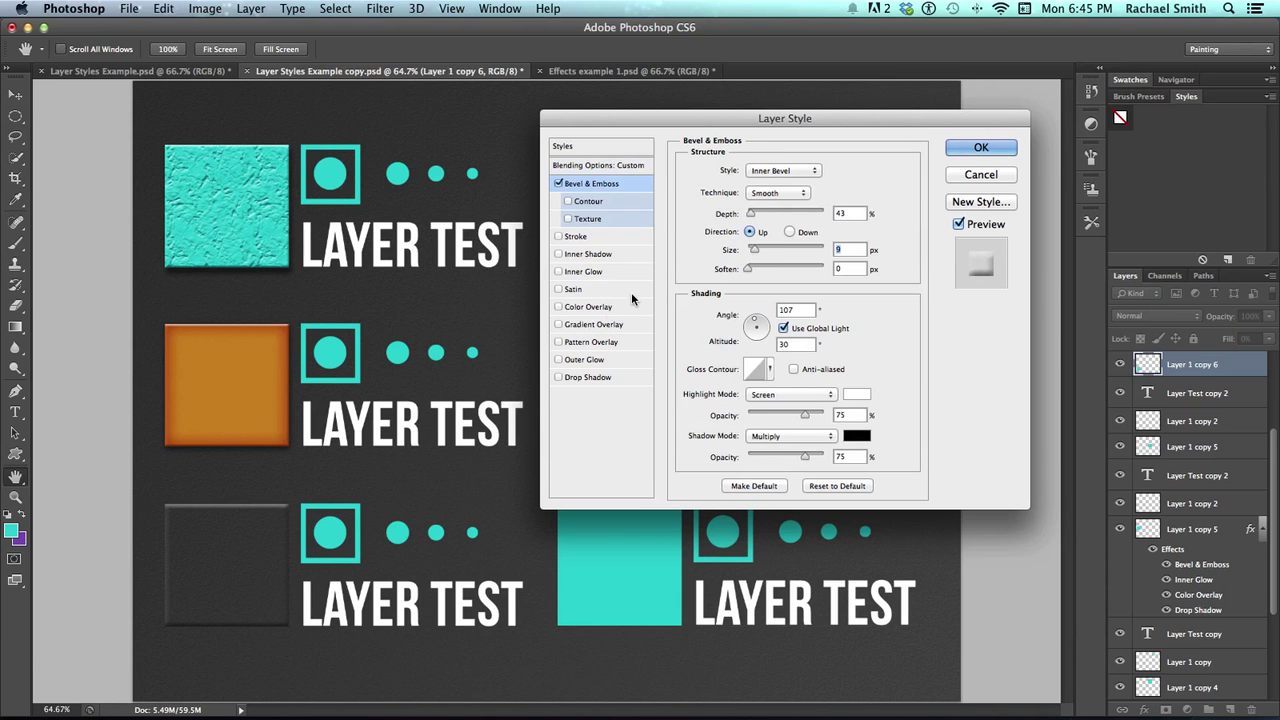
Add a Gradient Overlay to the square using the turquoise-to-purple preset, Multiply blend mode and 19% opacity.
left_click(591, 325)
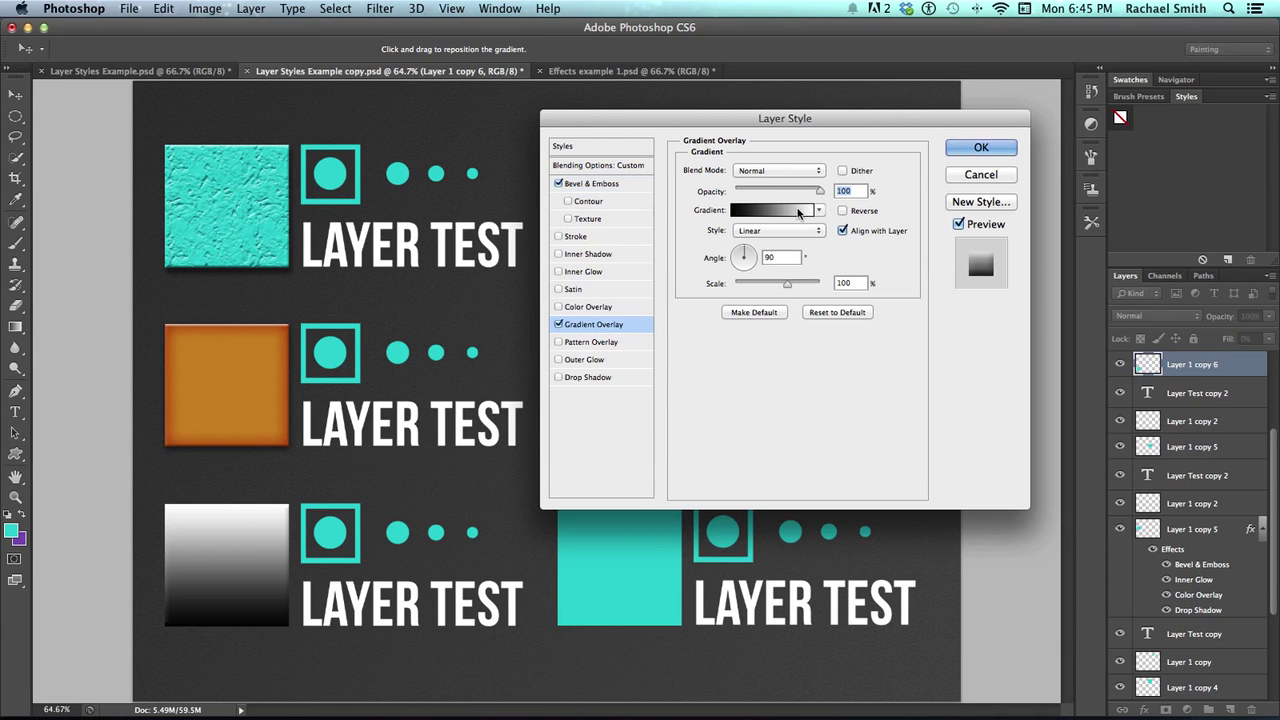
left_click(752, 172)
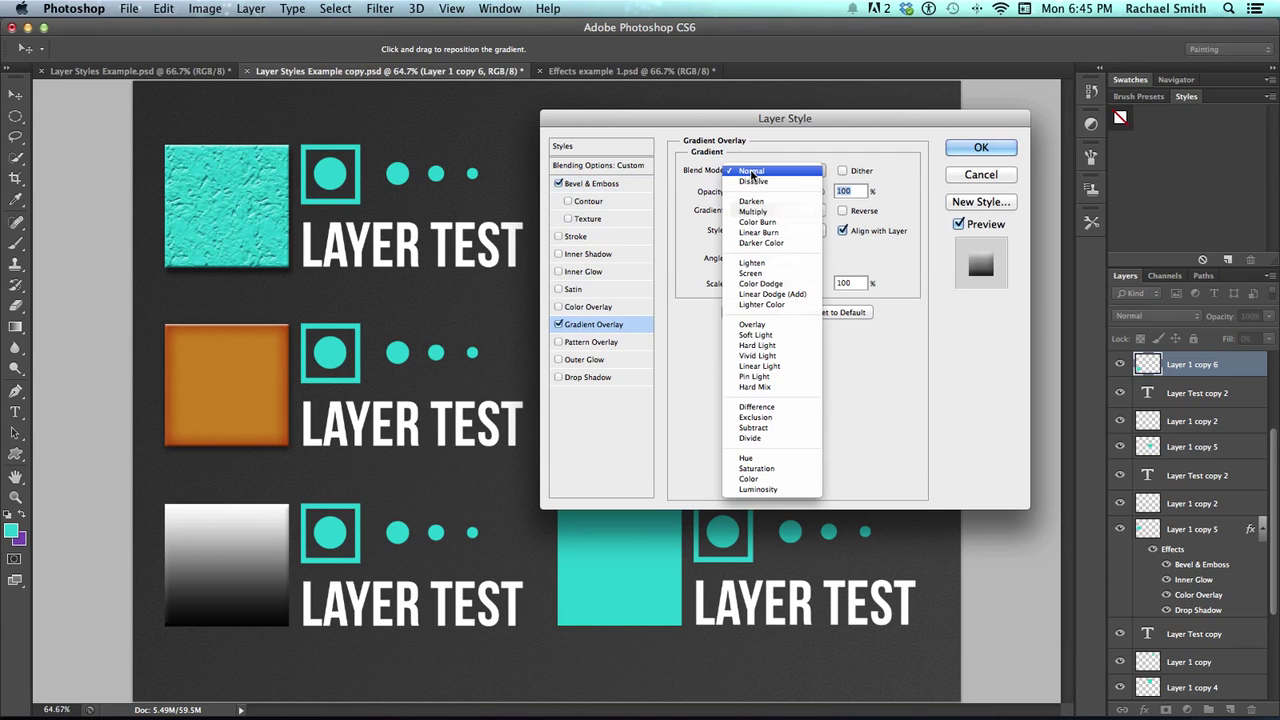
left_click(765, 212)
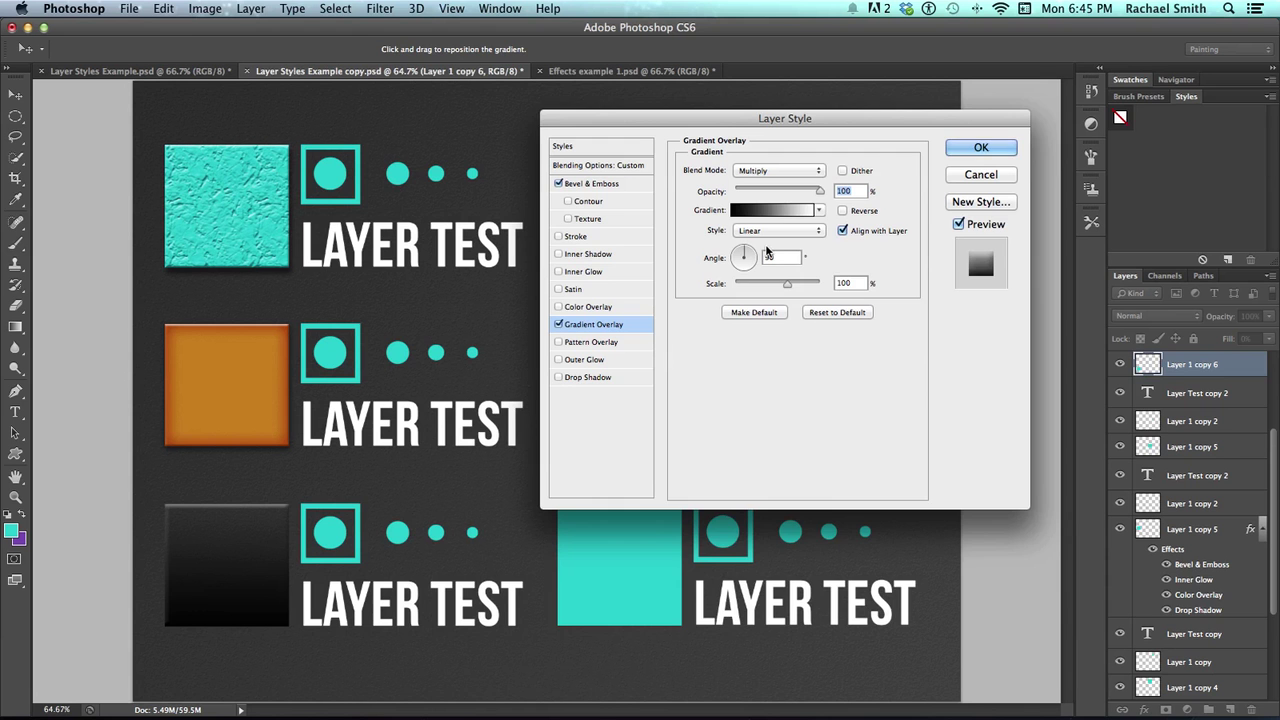
left_click(774, 215)
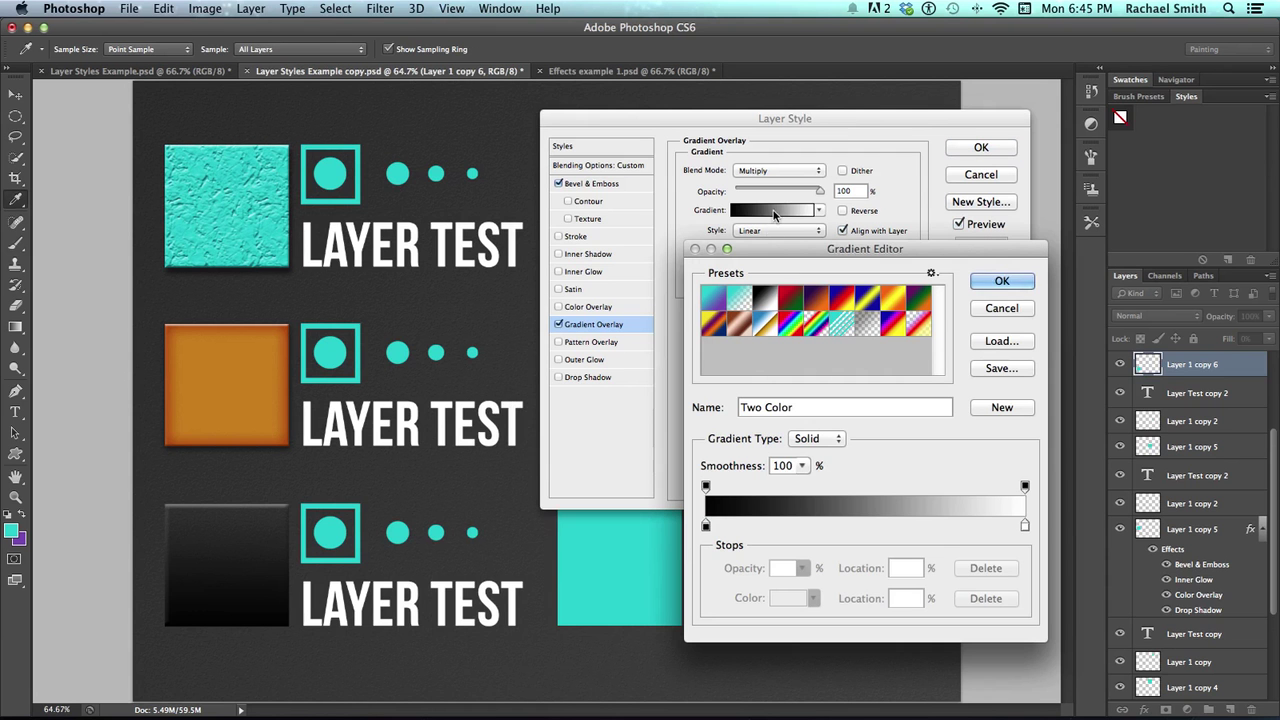
left_click(703, 306)
left_click(1002, 283)
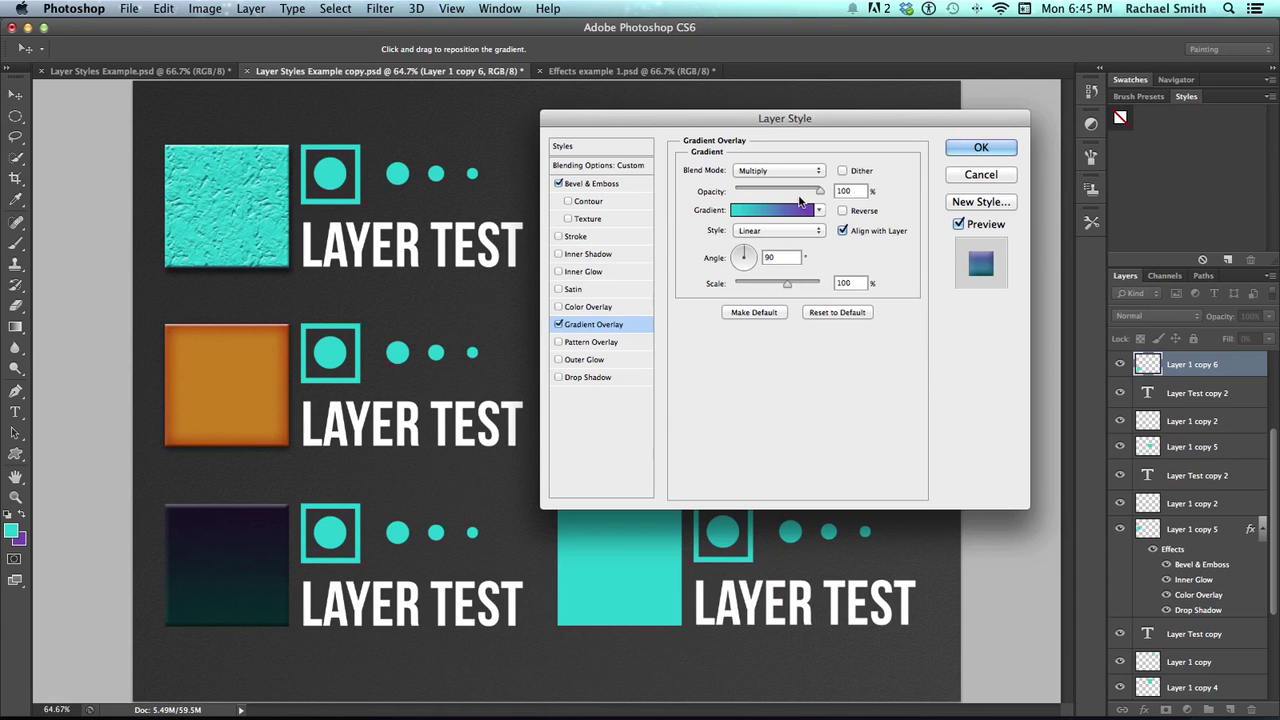
left_click_drag(819, 190, 751, 192)
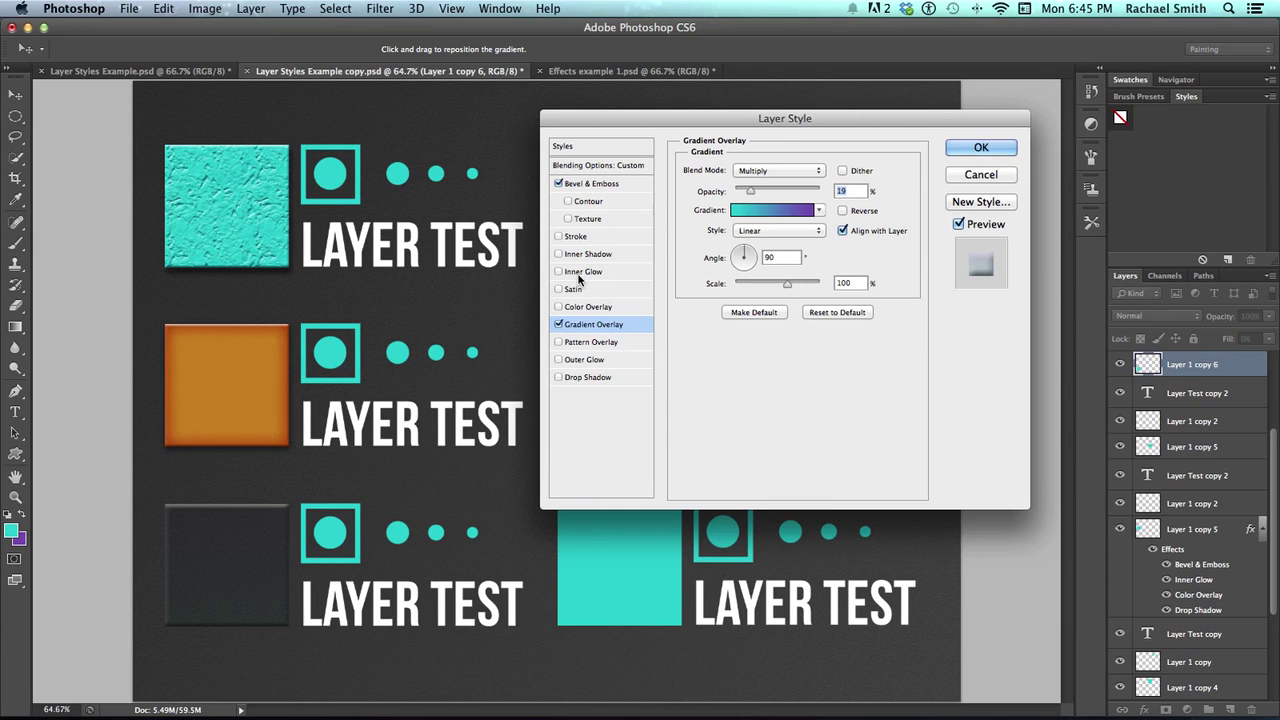
Add an 8 px Stroke to the dark bottom-left square, trying the Inside position and settling on Center.
left_click(577, 237)
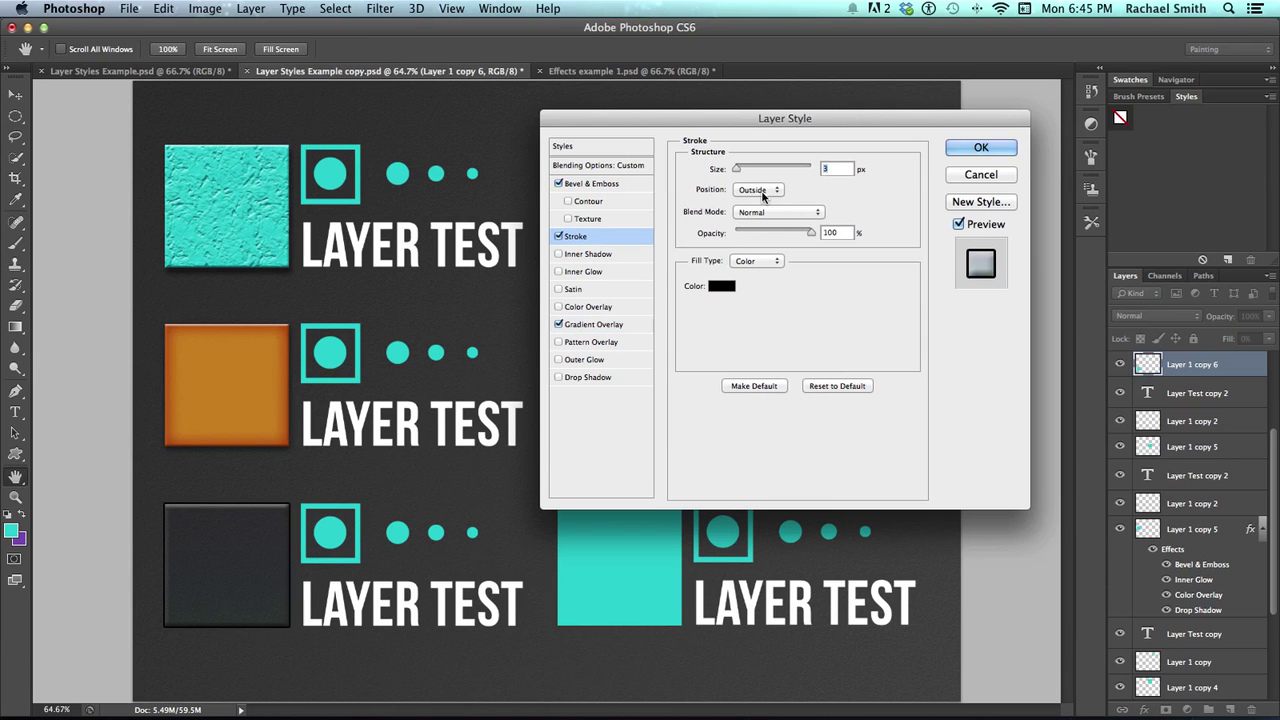
mouse_move(737, 168)
left_mouse_down()
mouse_move(754, 168)
mouse_move(740, 171)
left_mouse_up()
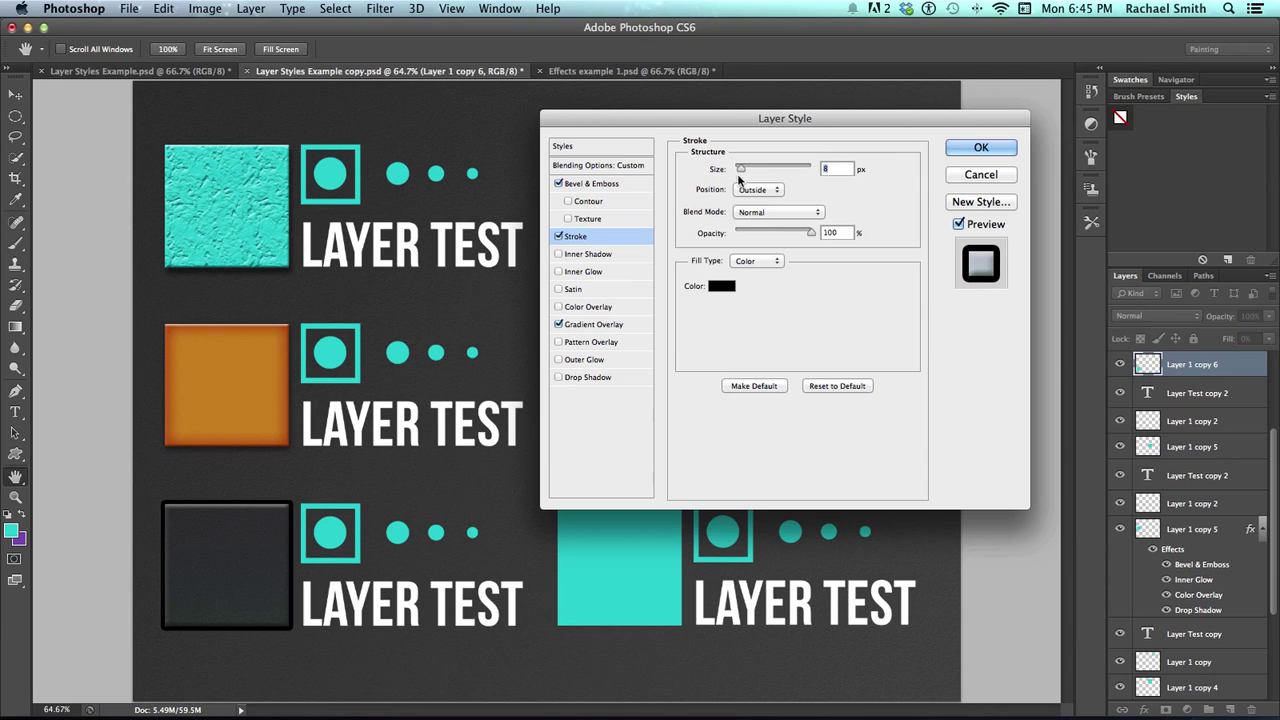
left_click(752, 190)
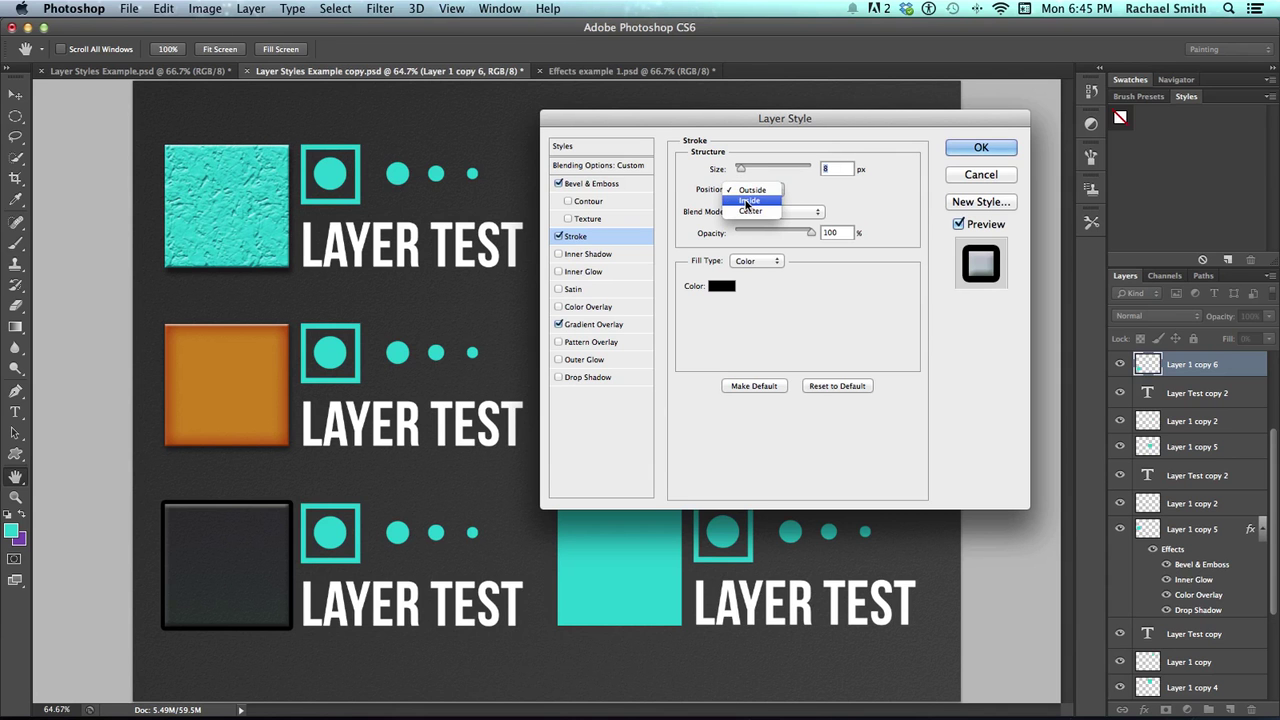
left_click(749, 201)
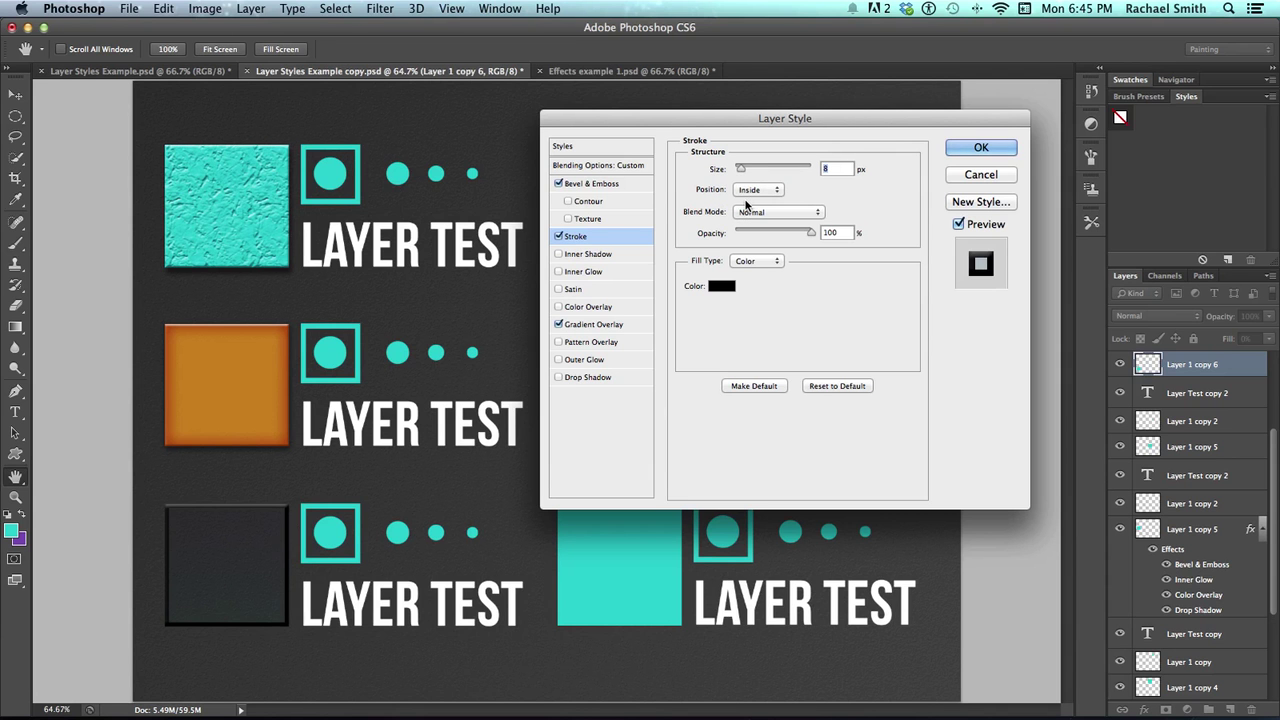
left_click(752, 190)
left_click(748, 202)
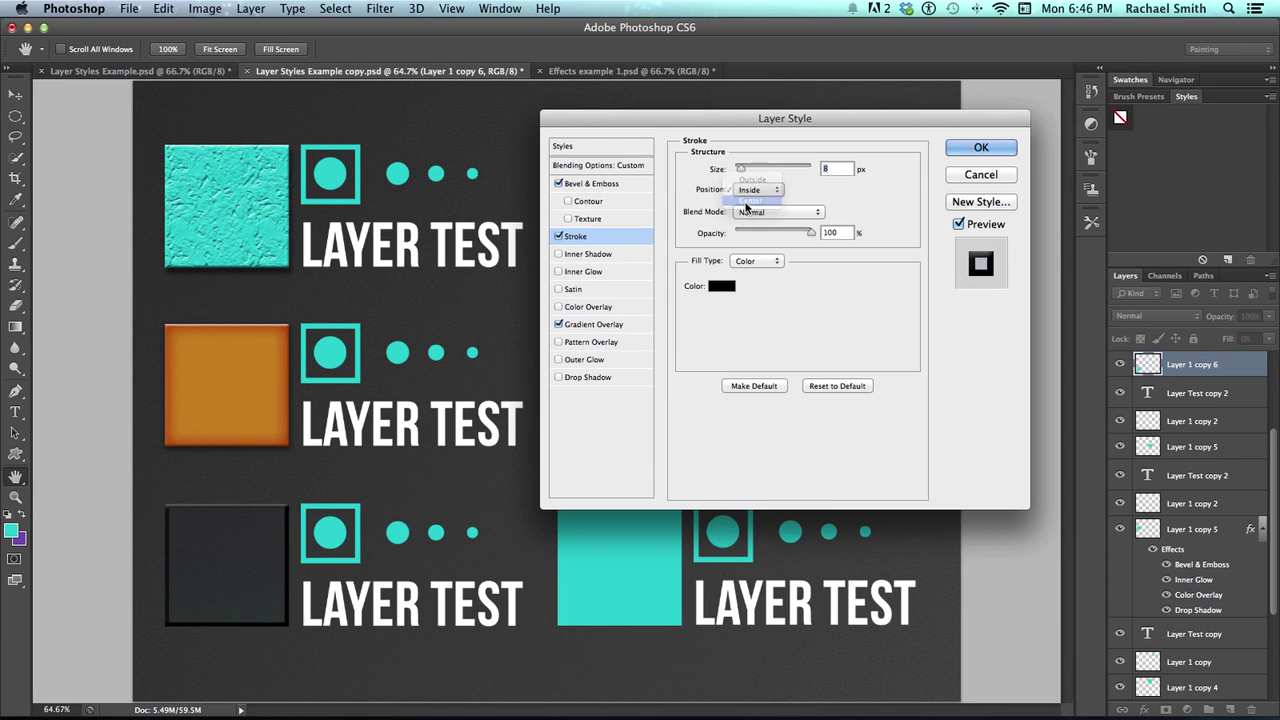
Set the stroke colour to grey 7c7c7c, reduce its size to 3 px, and apply the layer style.
left_click(722, 286)
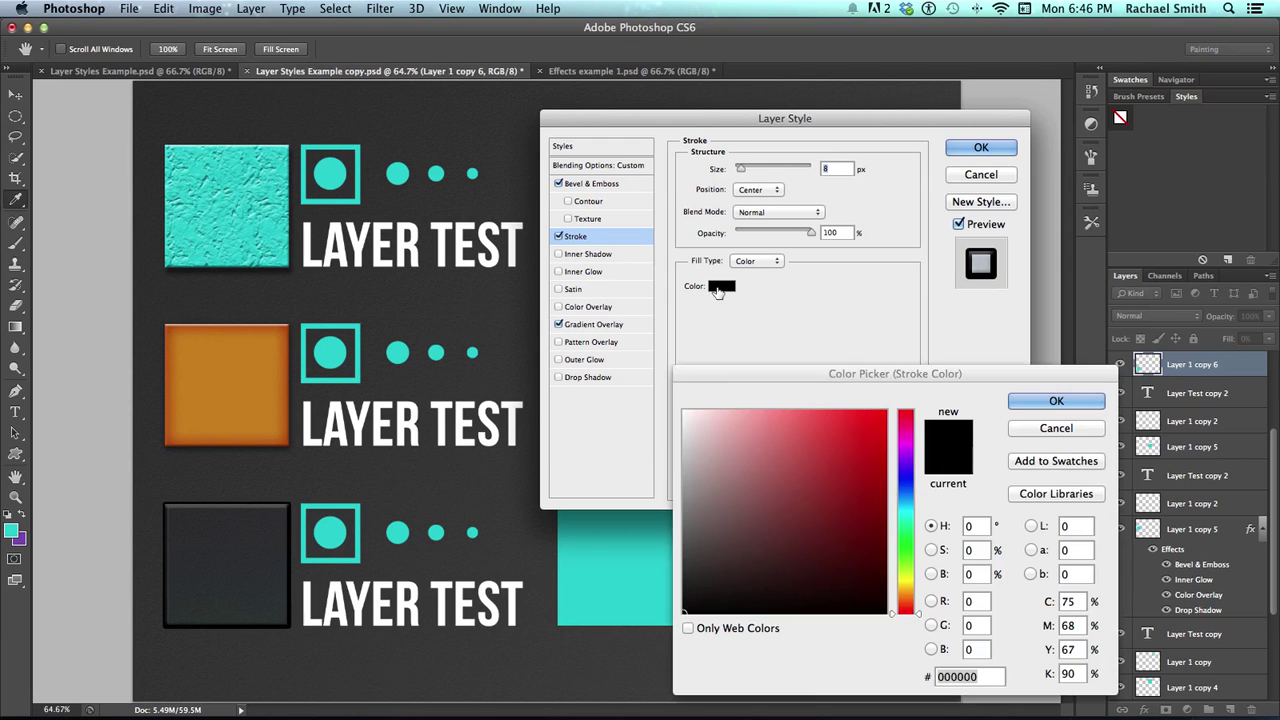
left_click(711, 516)
left_click_drag(711, 516, 684, 515)
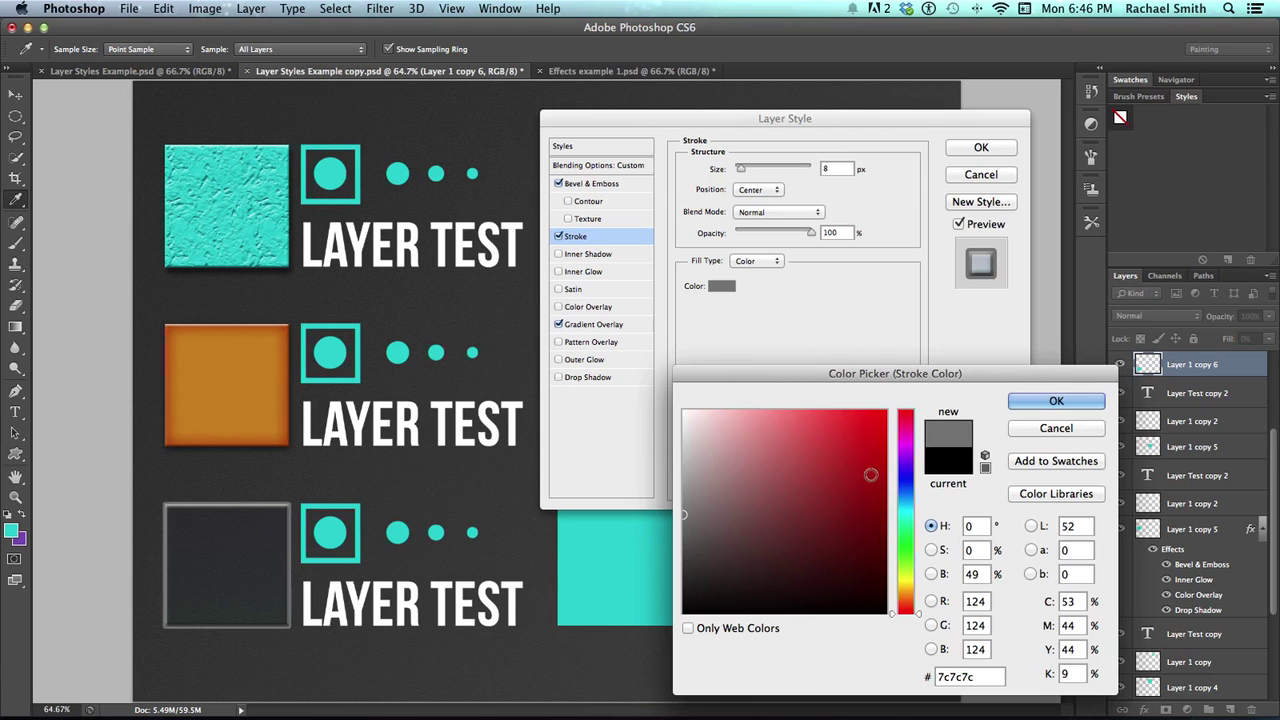
left_click(1057, 402)
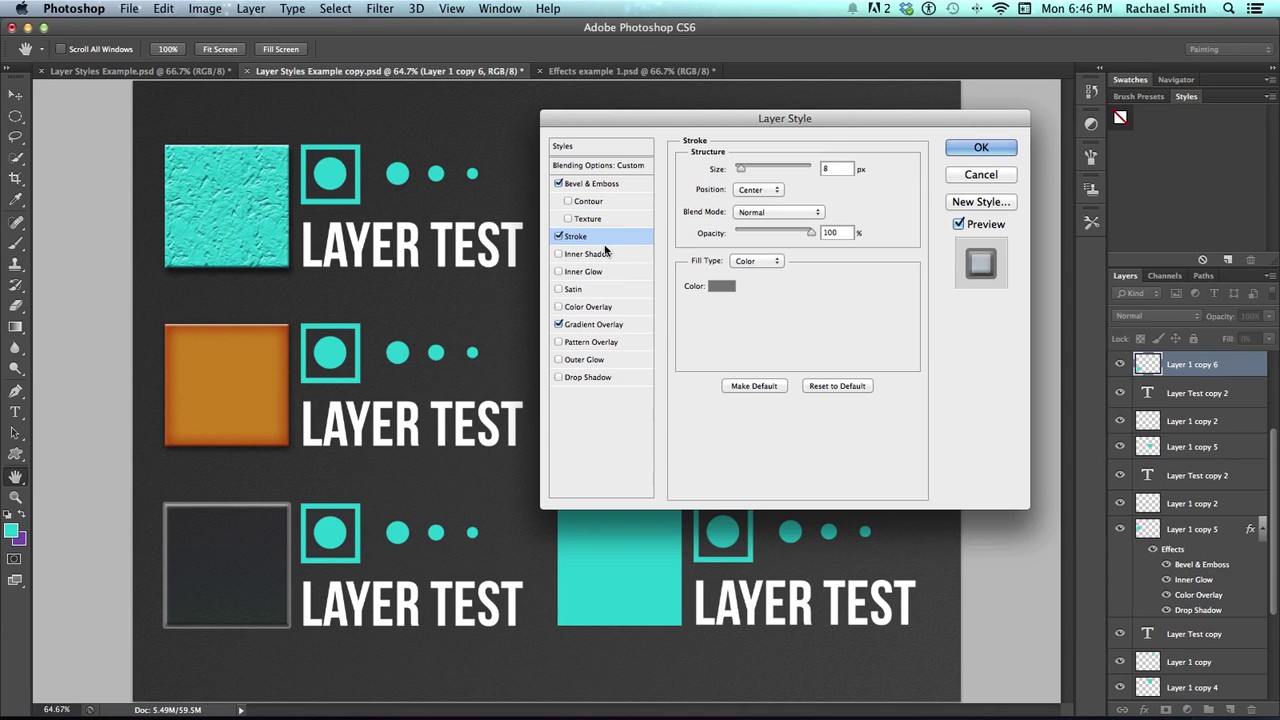
left_click_drag(740, 168, 735, 168)
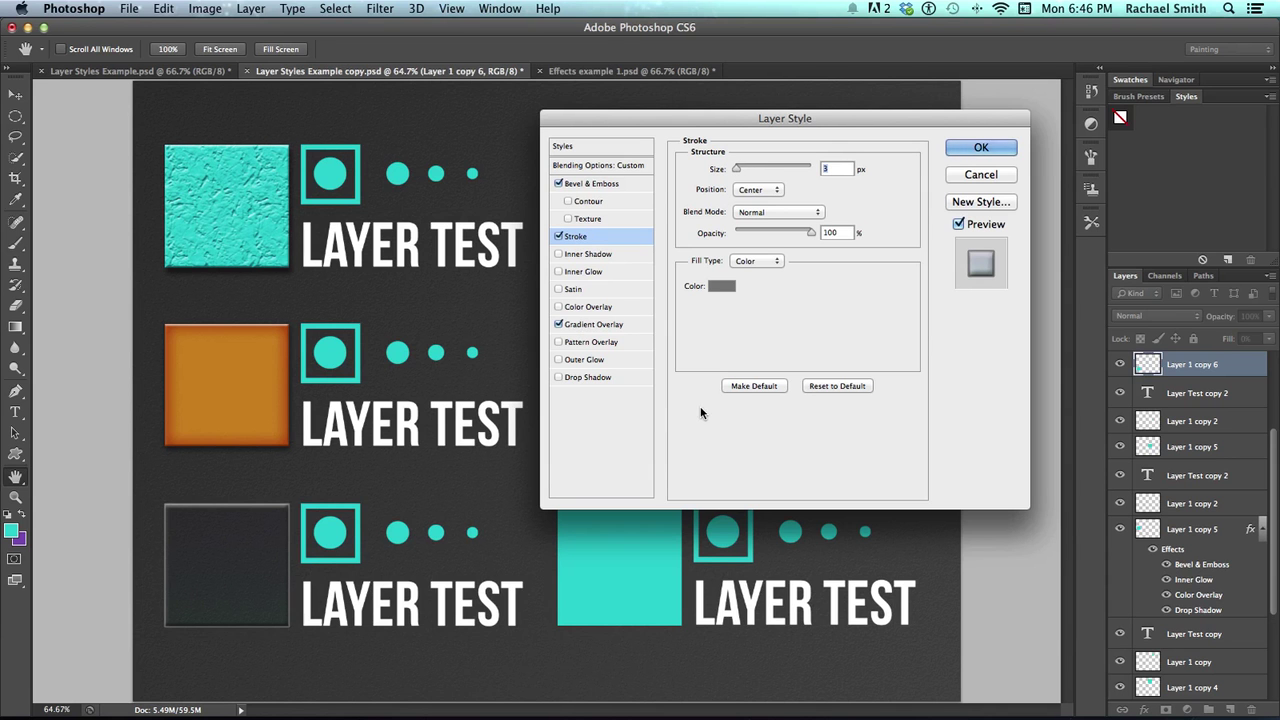
left_click(963, 151)
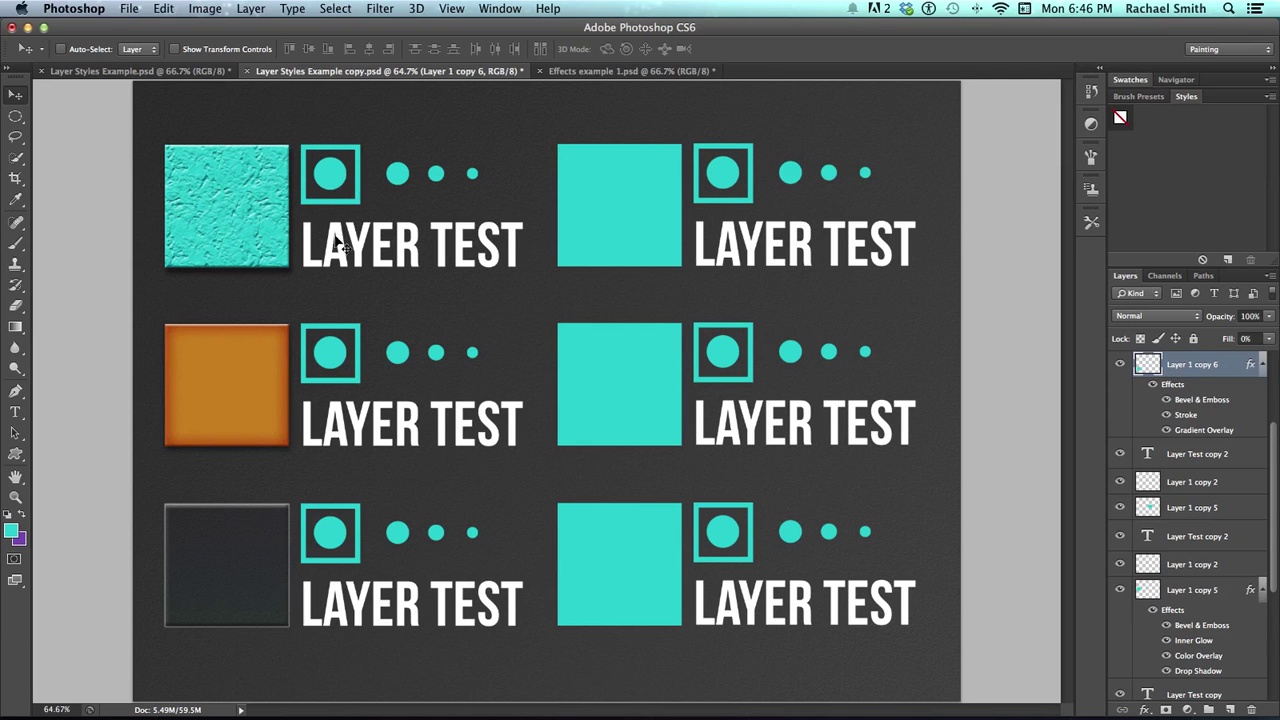
Copy the textured turquoise square's layer style and paste it onto the LAYER TEST text beside it.
left_click(230, 210)
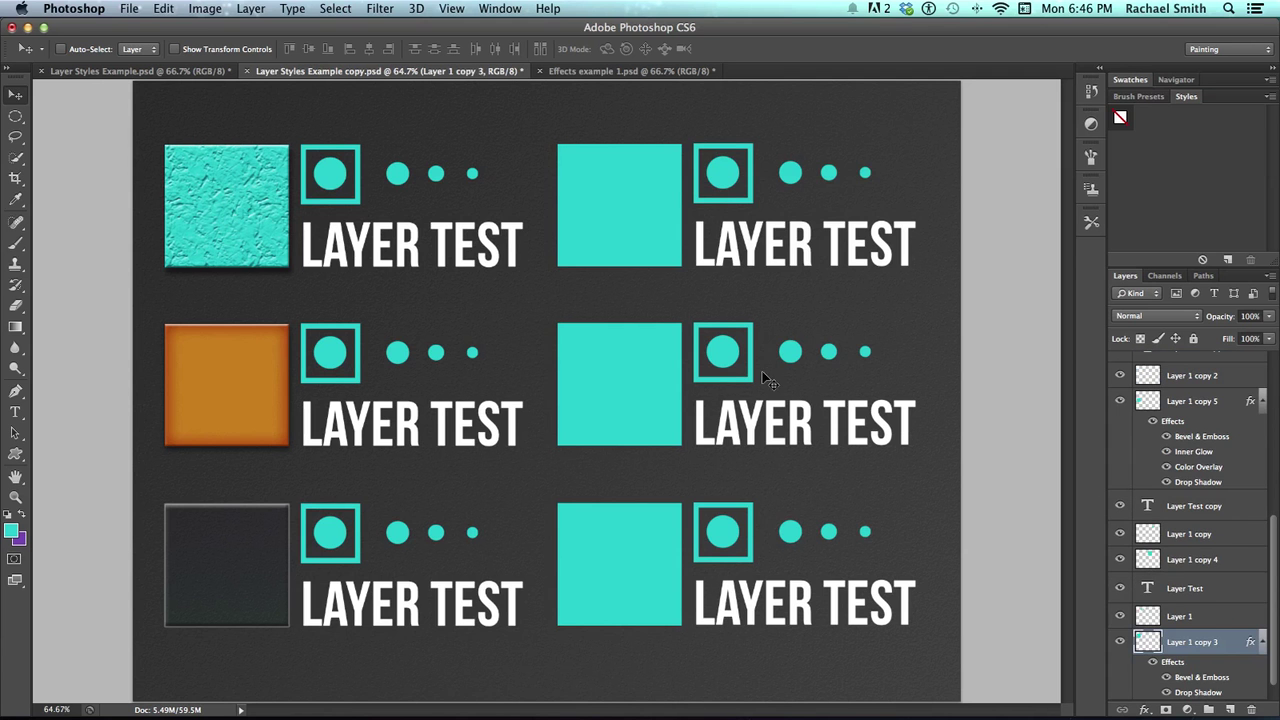
right_click(1179, 646)
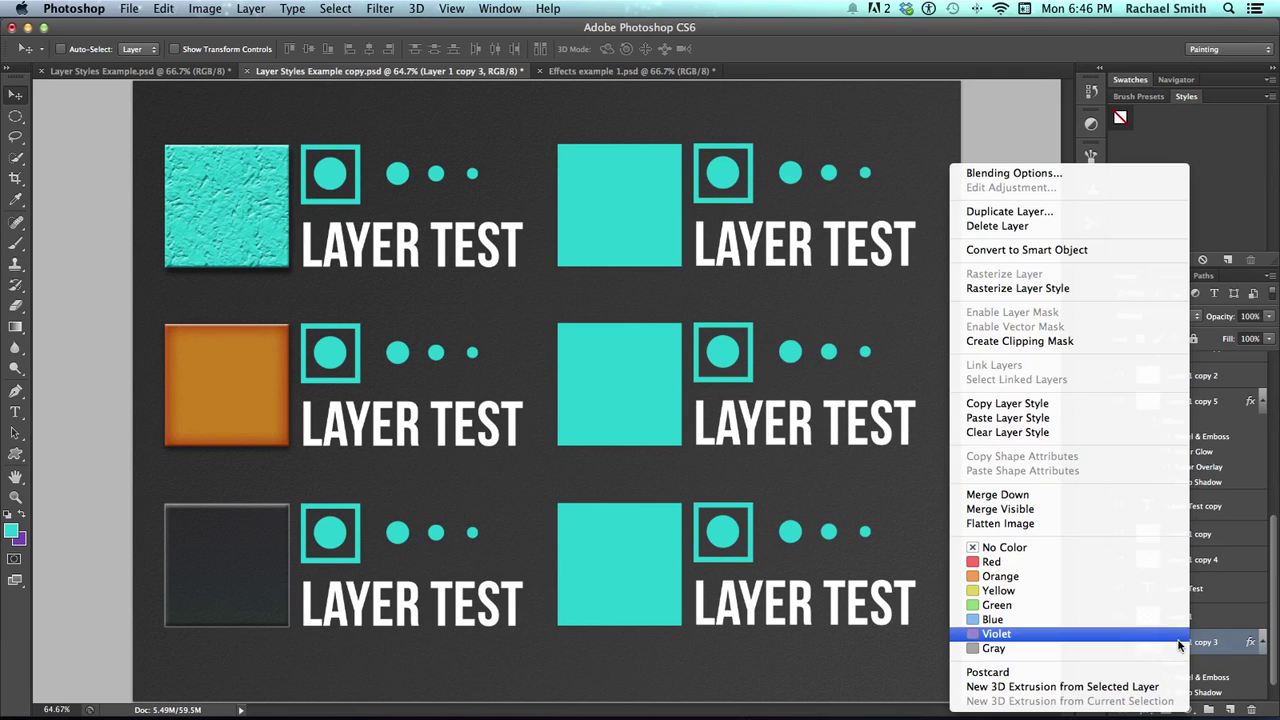
left_click(1040, 403)
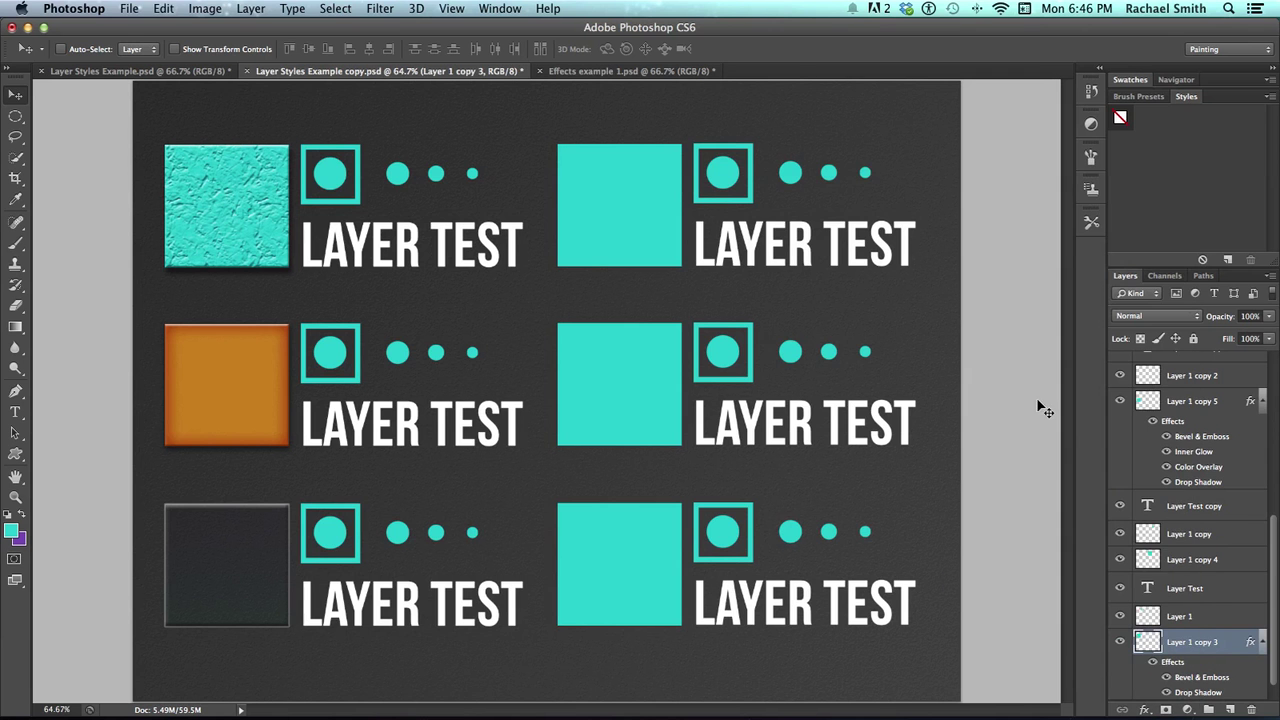
left_click(385, 255)
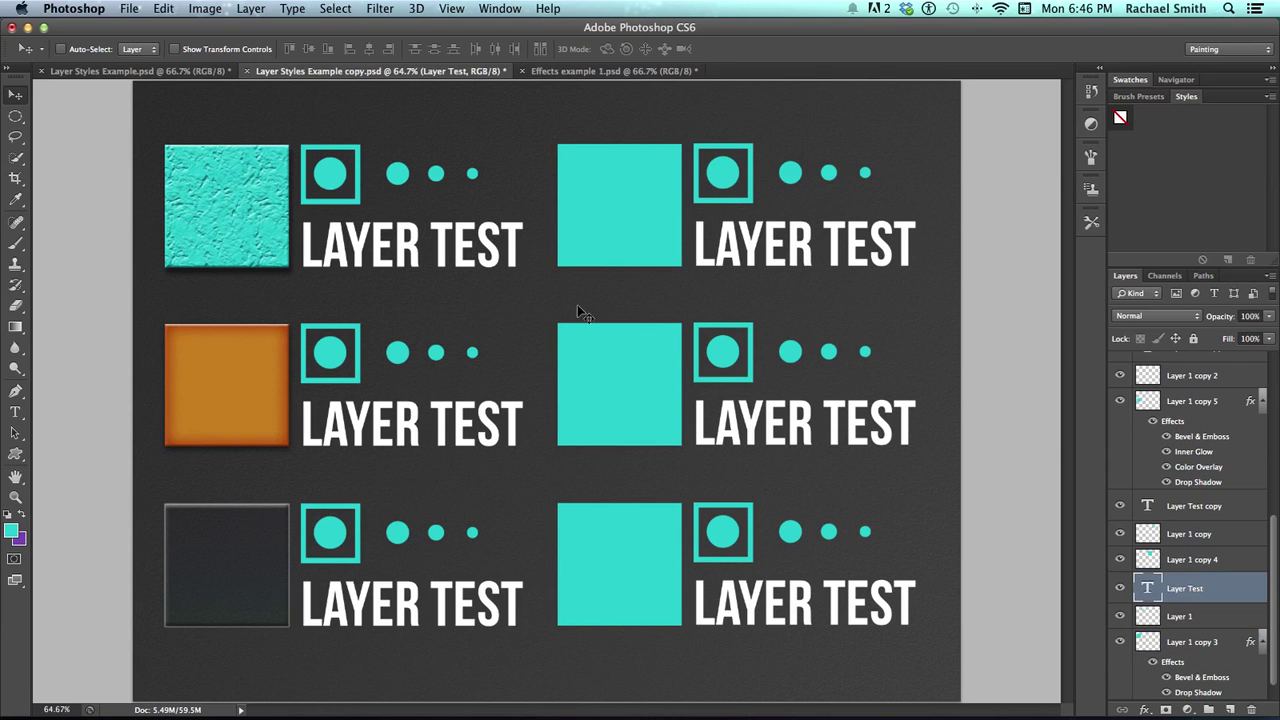
right_click(1218, 594)
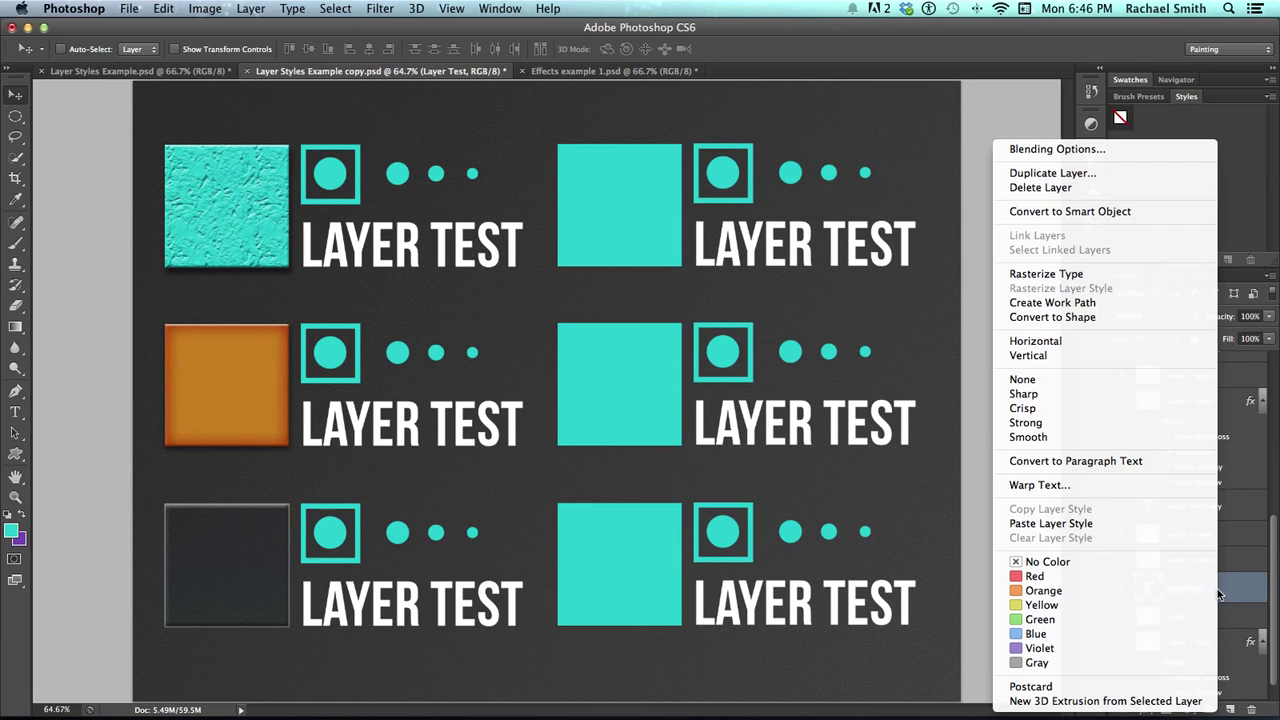
left_click(1146, 530)
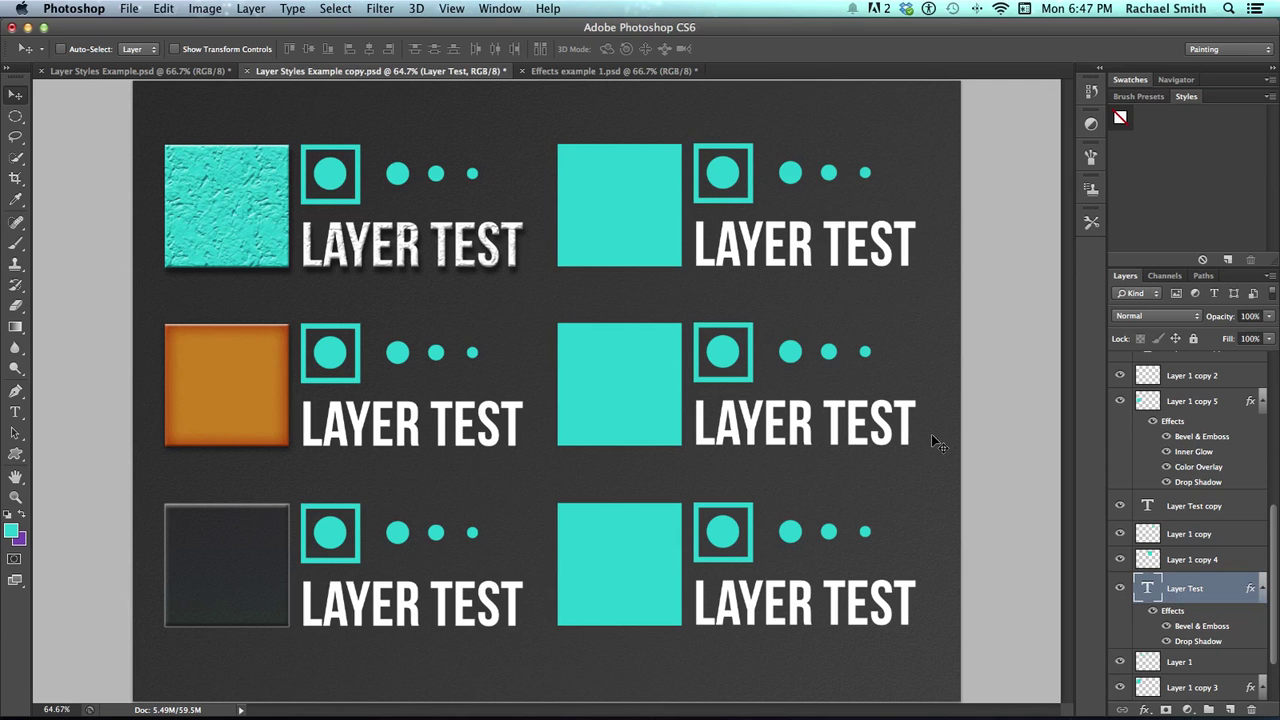
Paste the same textured style onto Layer 1, the small frame and circles above that text.
key("alt+[")
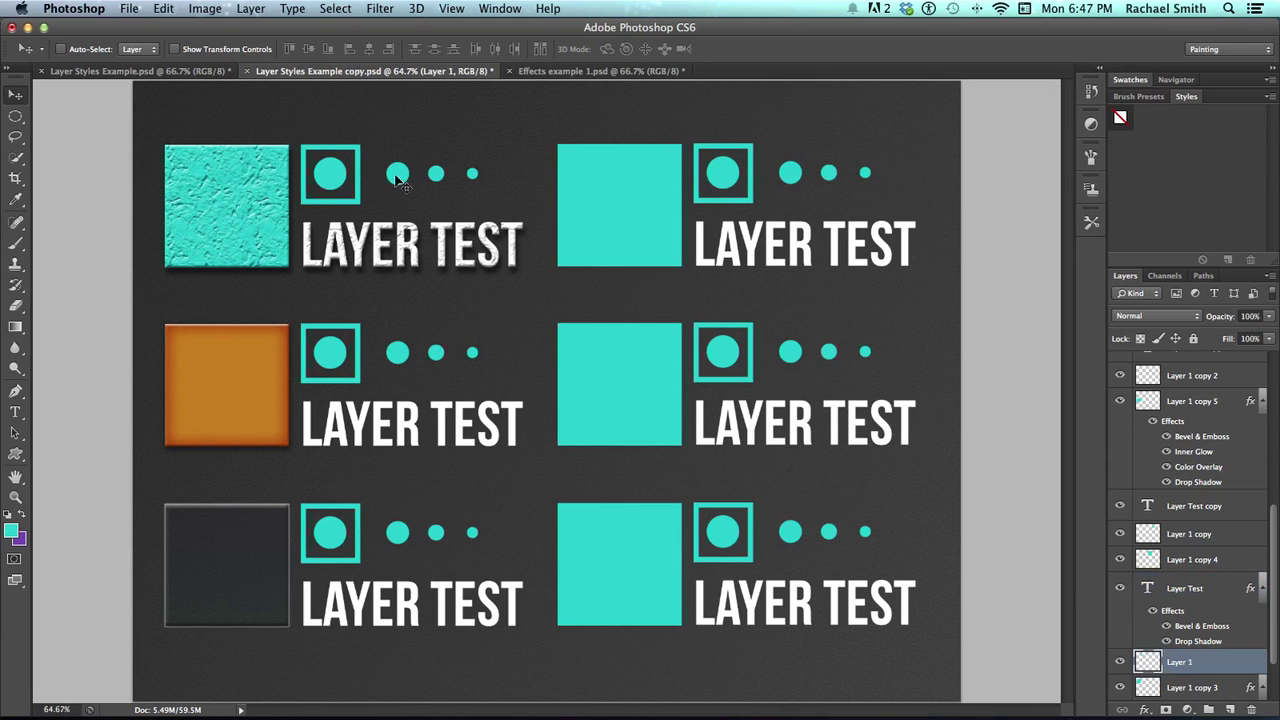
right_click(1205, 668)
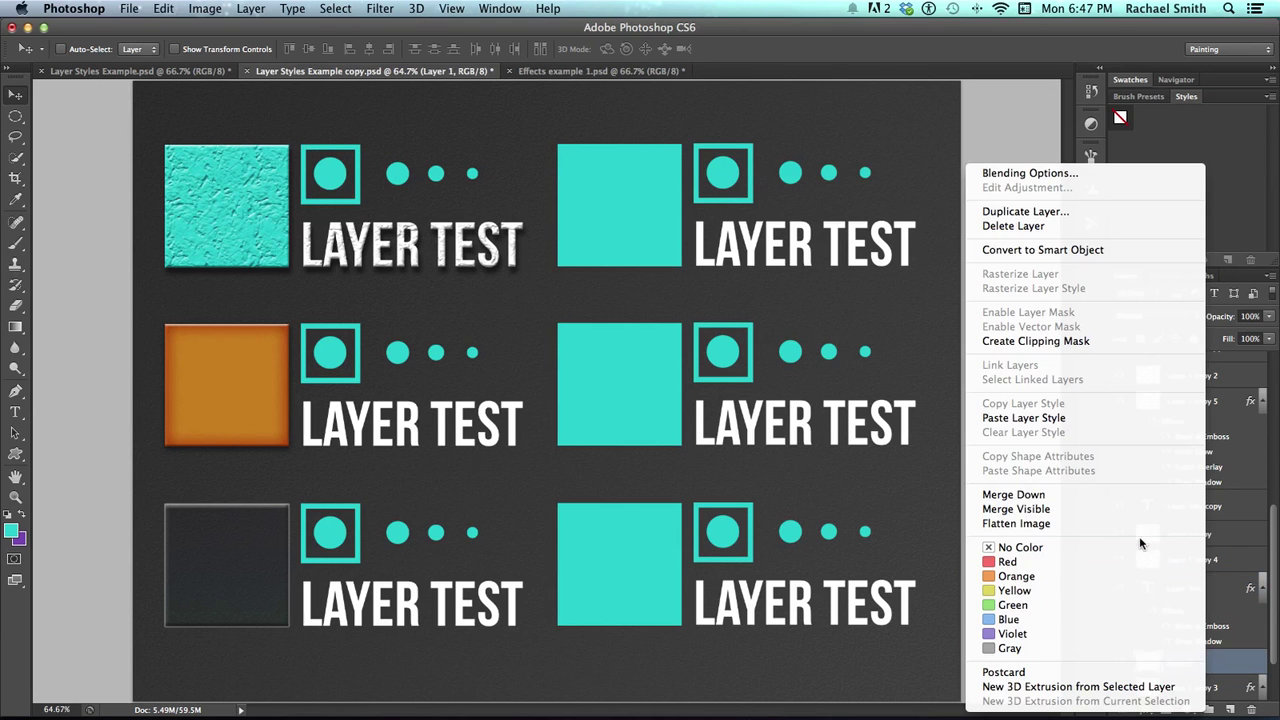
left_click(1106, 418)
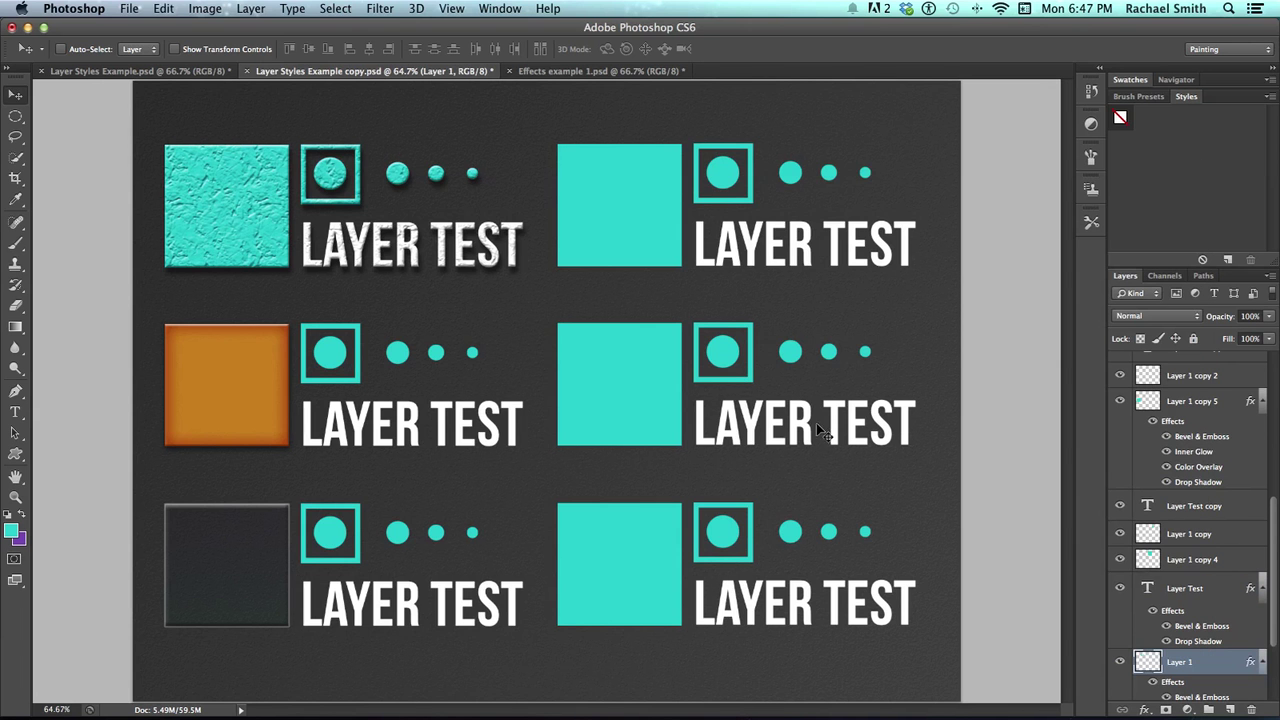
Copy the orange square's layer style and paste it onto both the small shapes and the LAYER TEST text beside it.
left_click(226, 395)
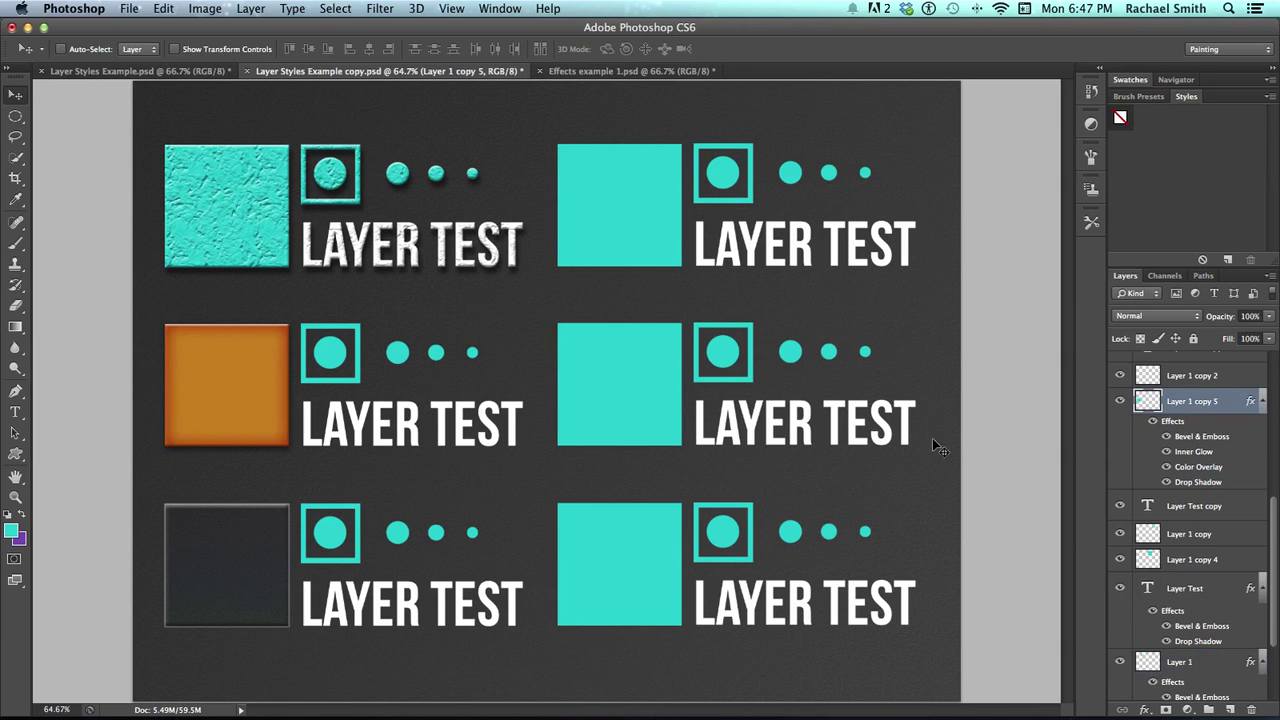
right_click(1204, 404)
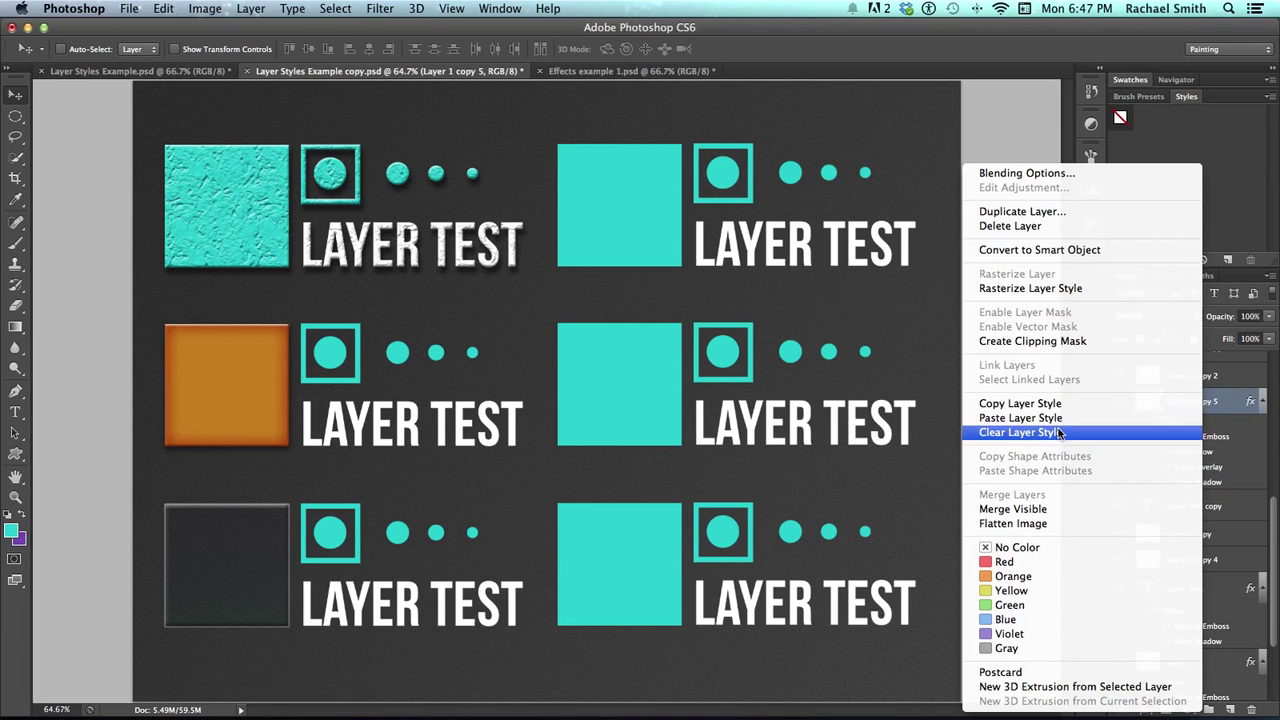
left_click(1040, 403)
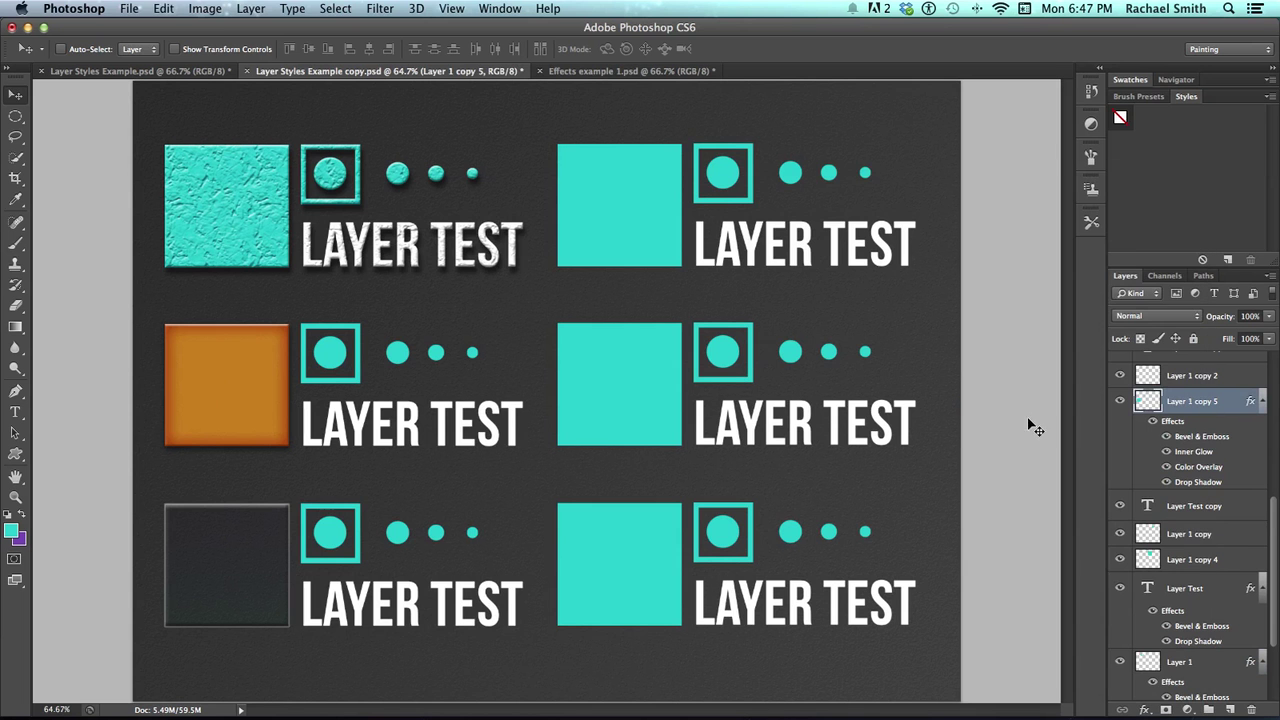
left_click(332, 356, "super")
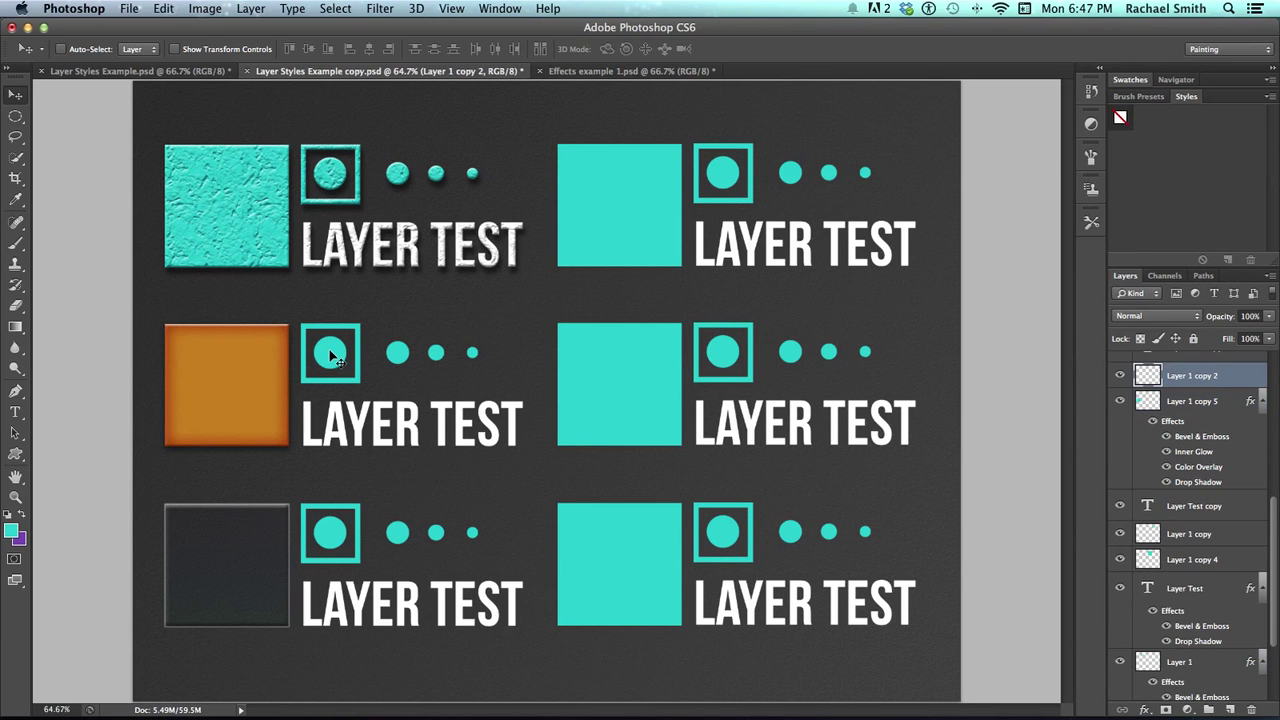
left_click(365, 432, "shift+super")
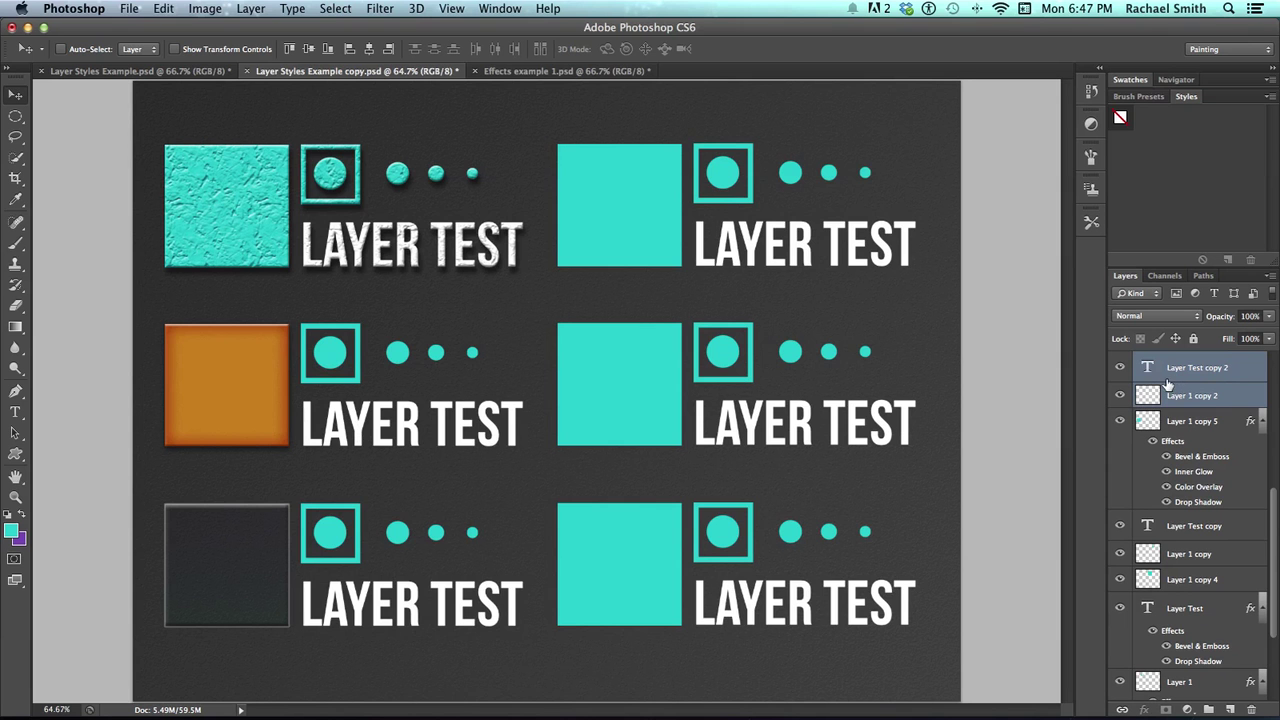
left_click(1120, 395)
left_click(1120, 395)
right_click(1197, 398)
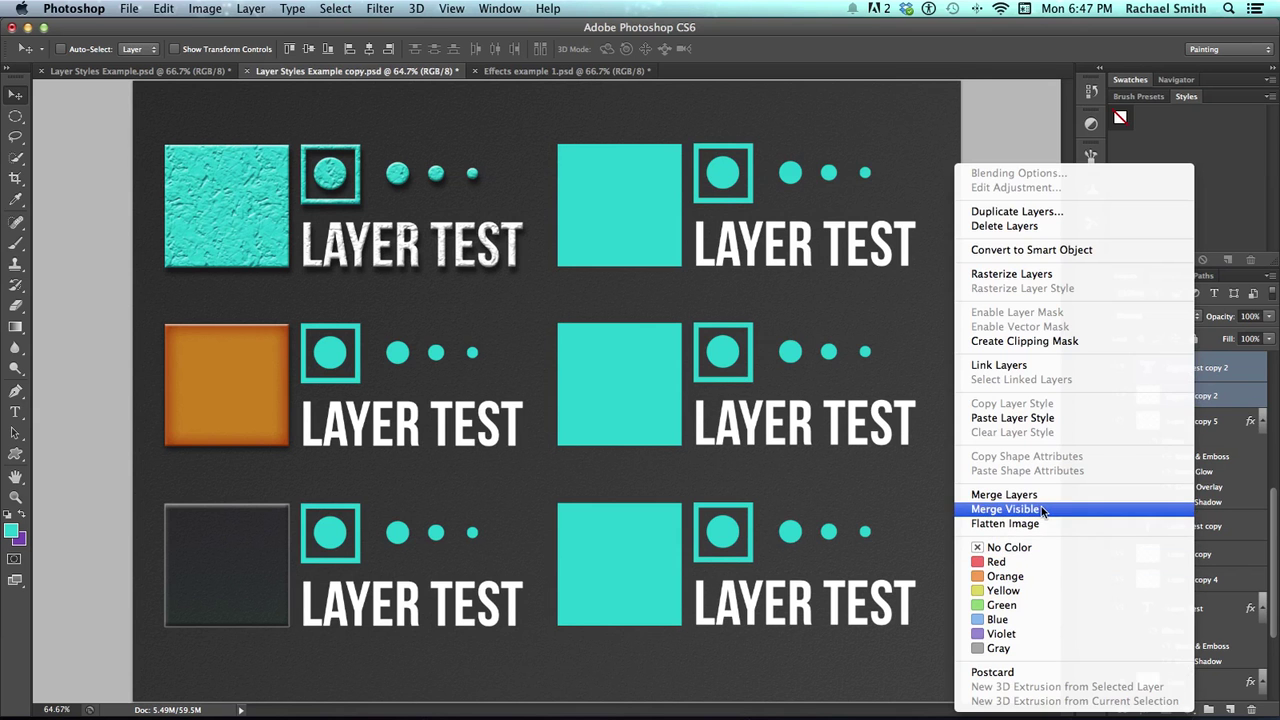
left_click(1046, 417)
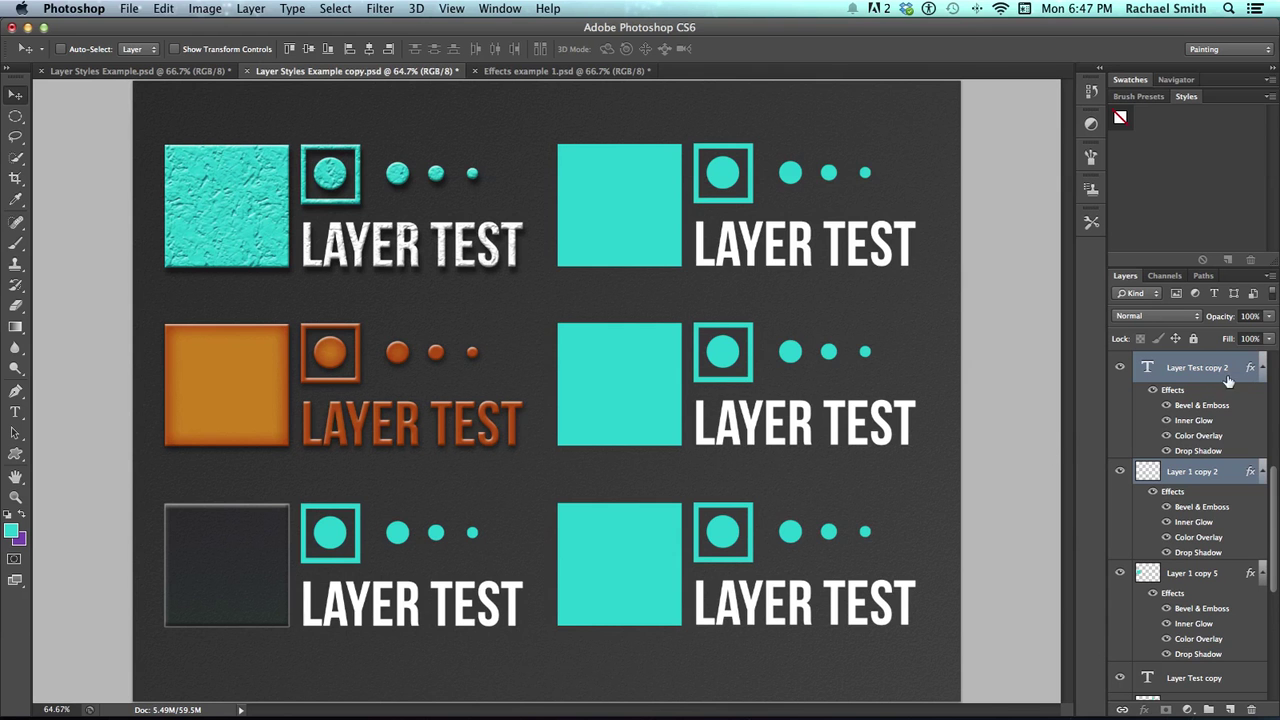
Select all the styled layers of the textured and orange groups together and collapse their effects lists.
mouse_move(1268, 484)
left_mouse_down()
mouse_move(1265, 422)
mouse_move(1267, 468)
left_mouse_up()
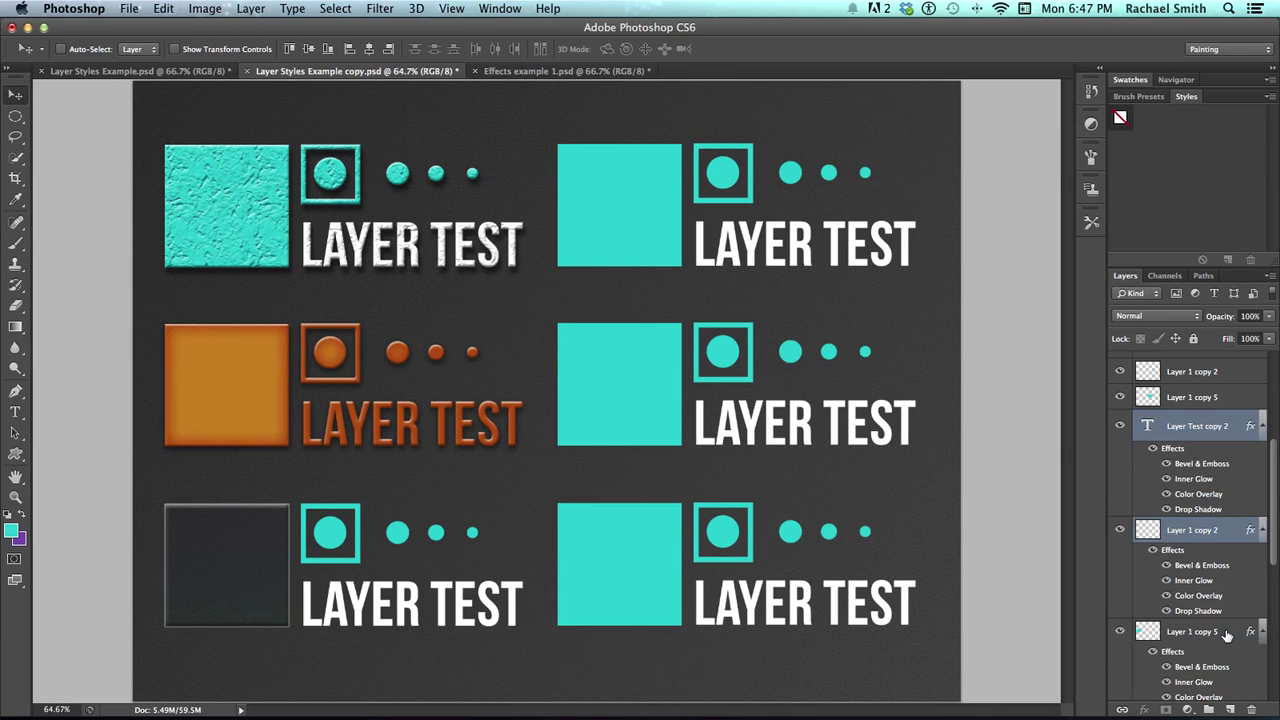
left_click(1226, 634, "shift")
left_click_drag(1268, 545, 1271, 686)
left_click(1238, 606, "super")
left_click(1245, 676, "super")
left_click(1262, 618, "super")
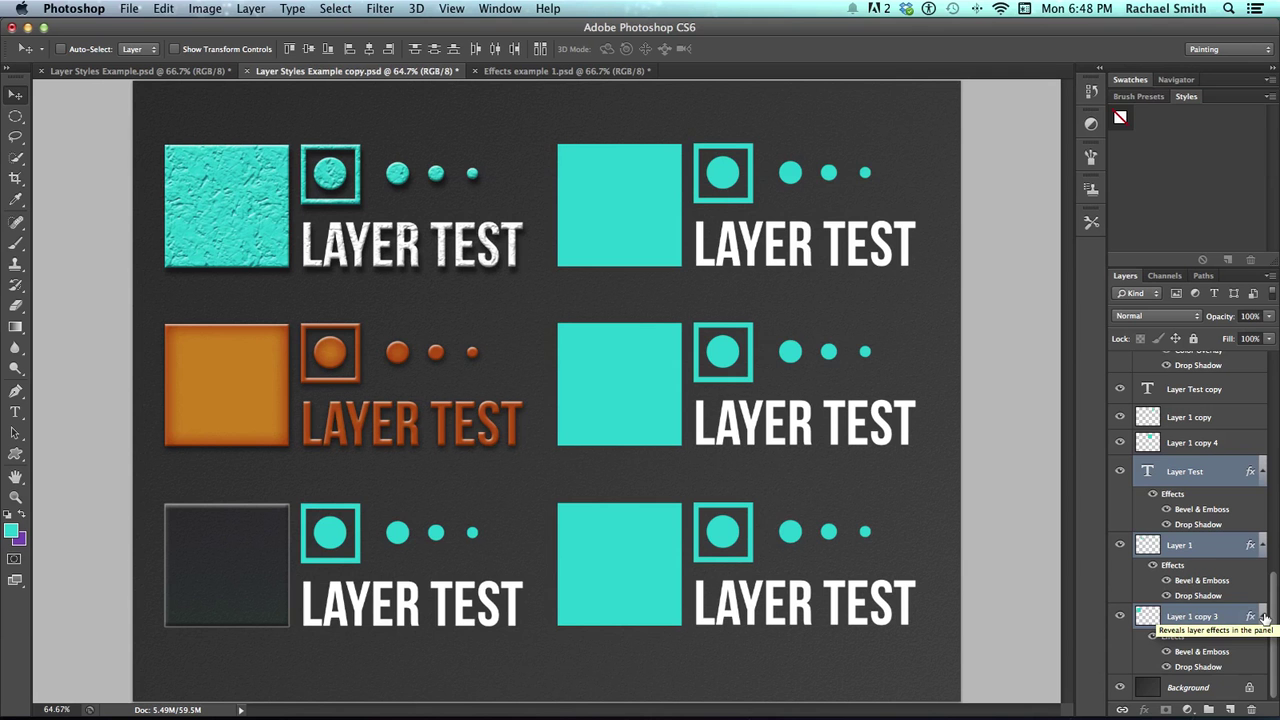
left_click(1263, 618)
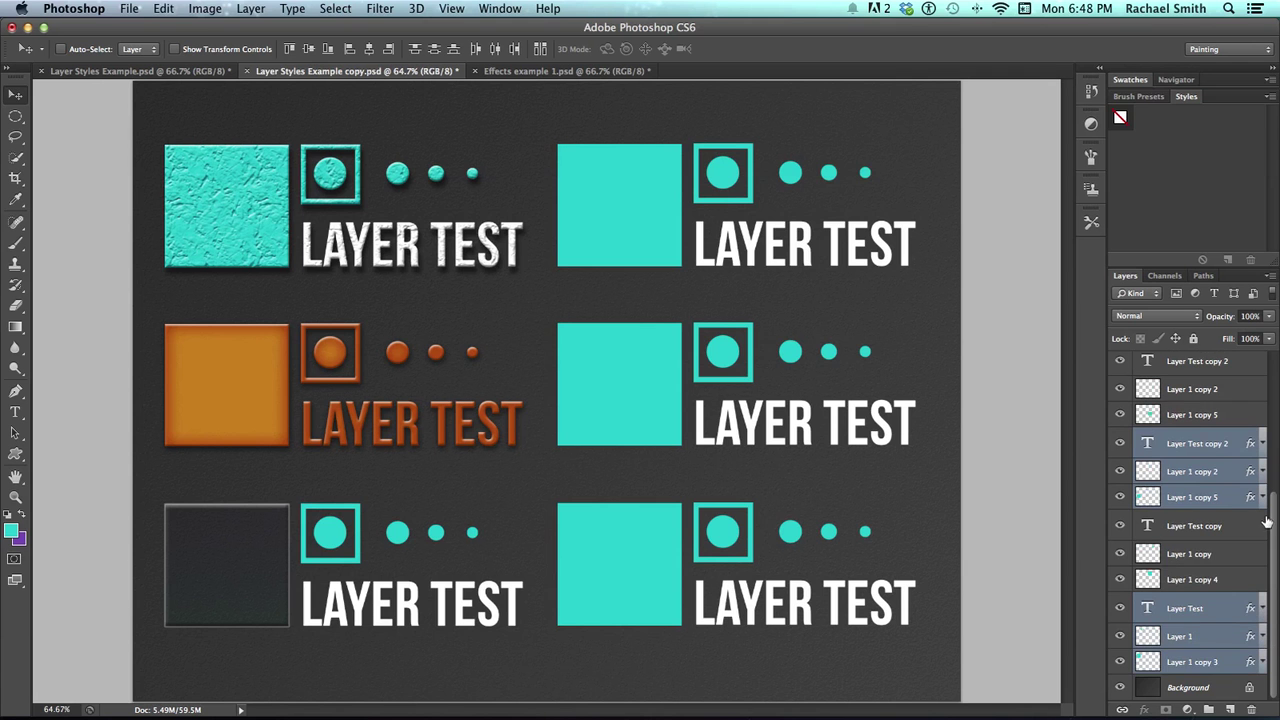
Collapse the effects list of the dark bottom-left square's layer, Layer 1 copy 6.
left_click(1250, 483)
scroll(1256, 450, "up", 3)
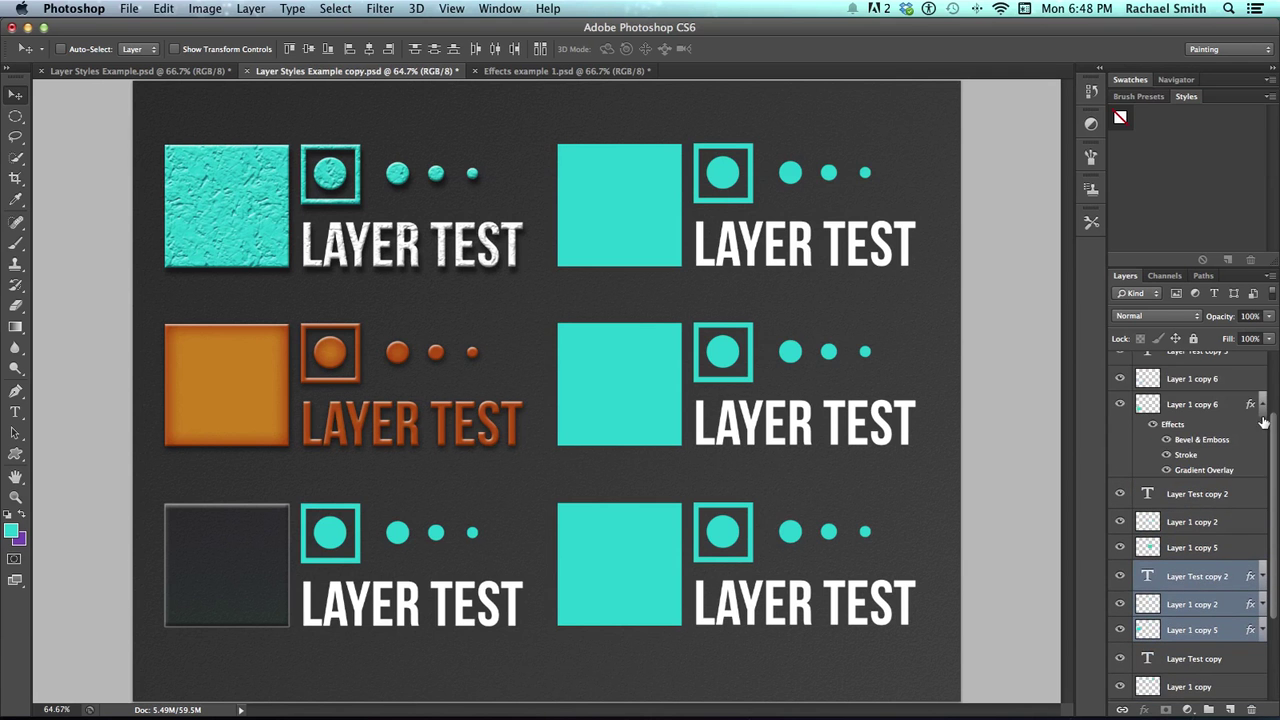
left_click(1263, 404)
scroll(1268, 470, "up", 3)
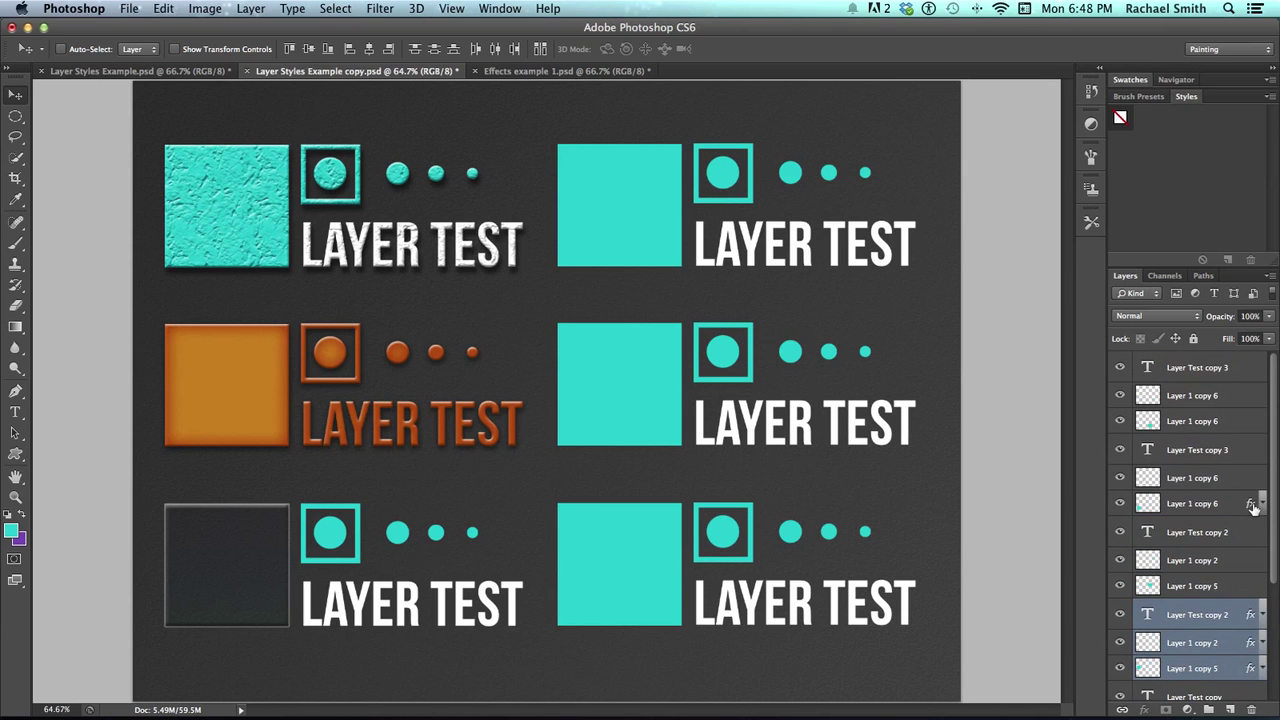
Replace the multiple-layer selection with only the Layer Test copy text layer.
scroll(1258, 518, "down", 5)
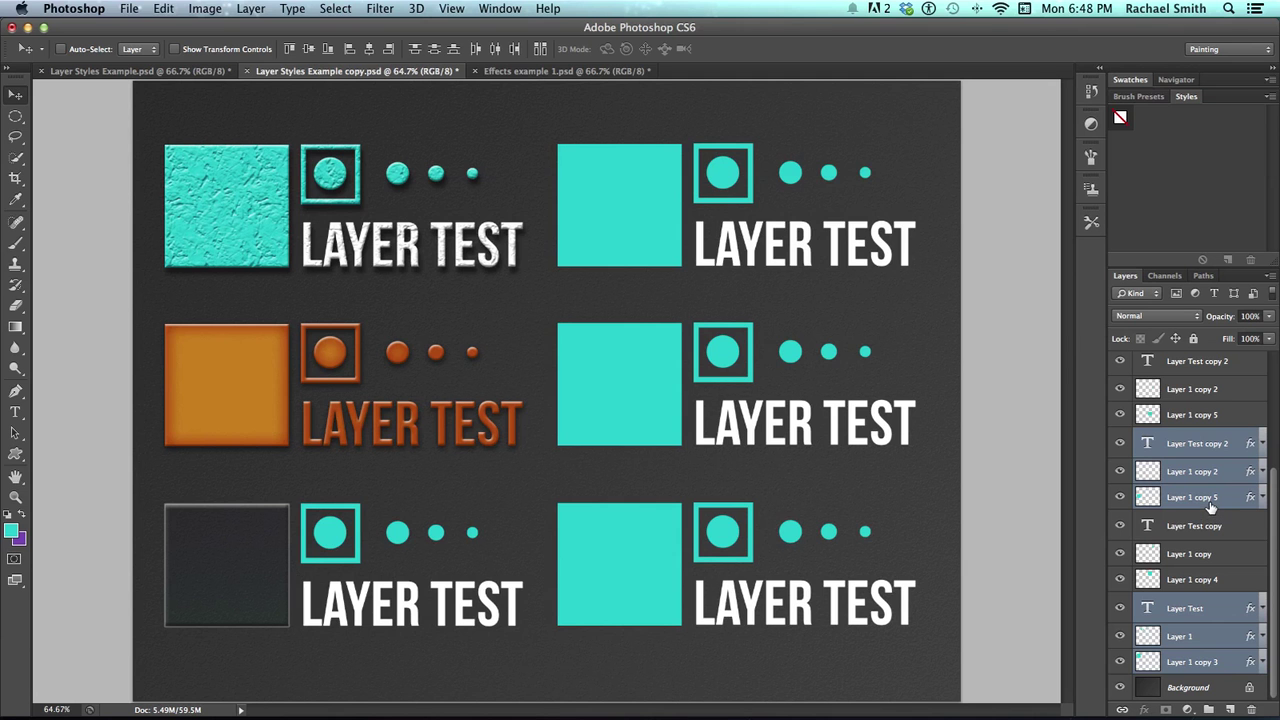
left_click(1197, 530)
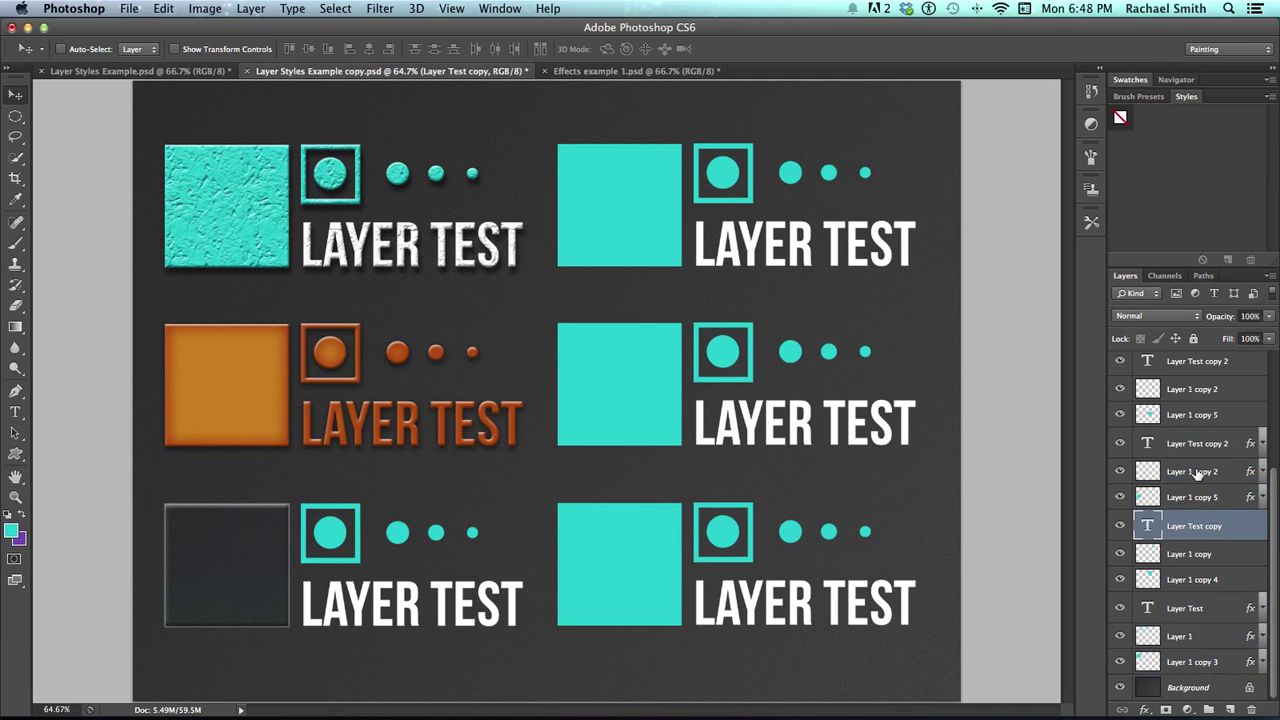
scroll(1263, 463, "up", 5)
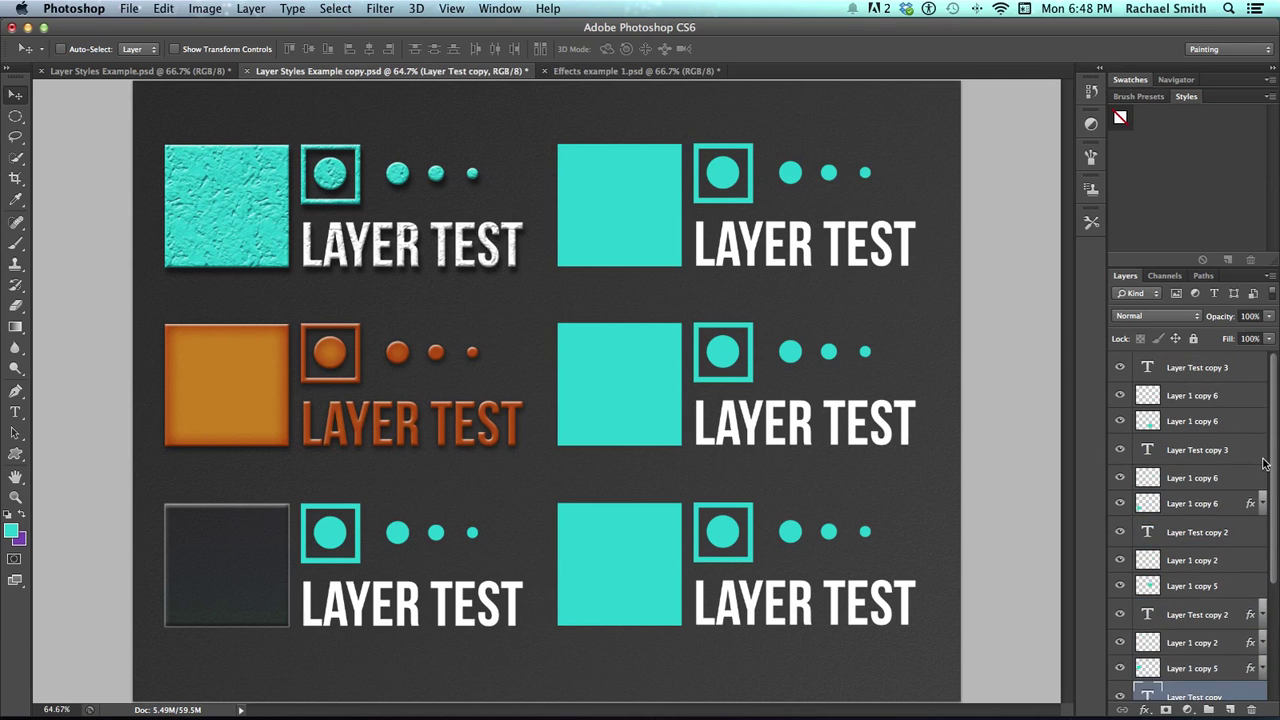
scroll(1263, 457, "down", 5)
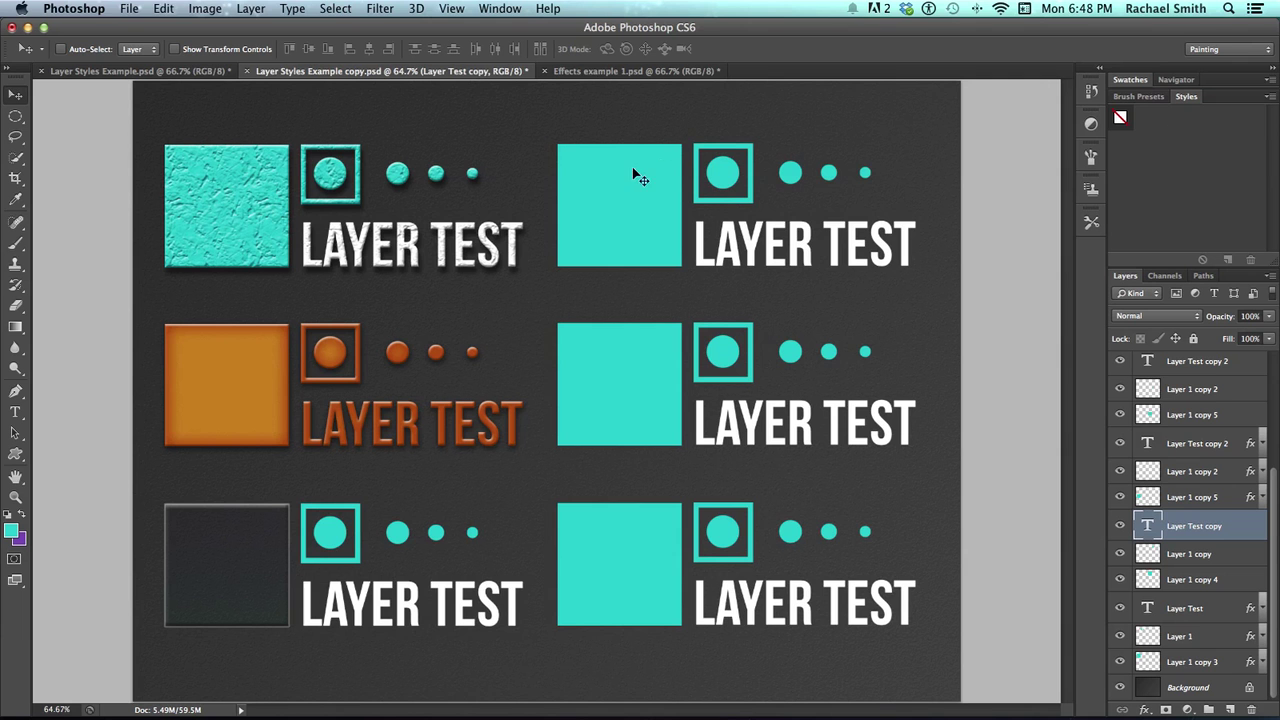
Save the textured turquoise square's layer effects as a new style preset named Rocky surface.
left_click(228, 203)
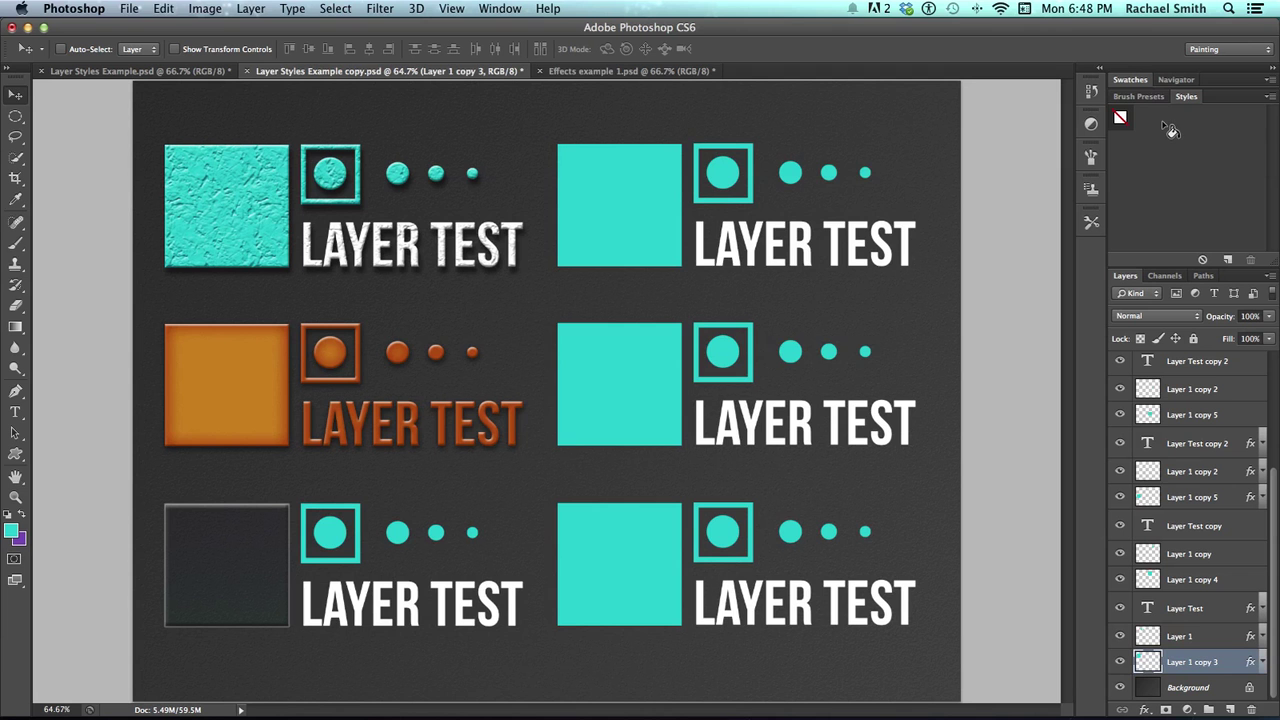
left_click(1168, 170)
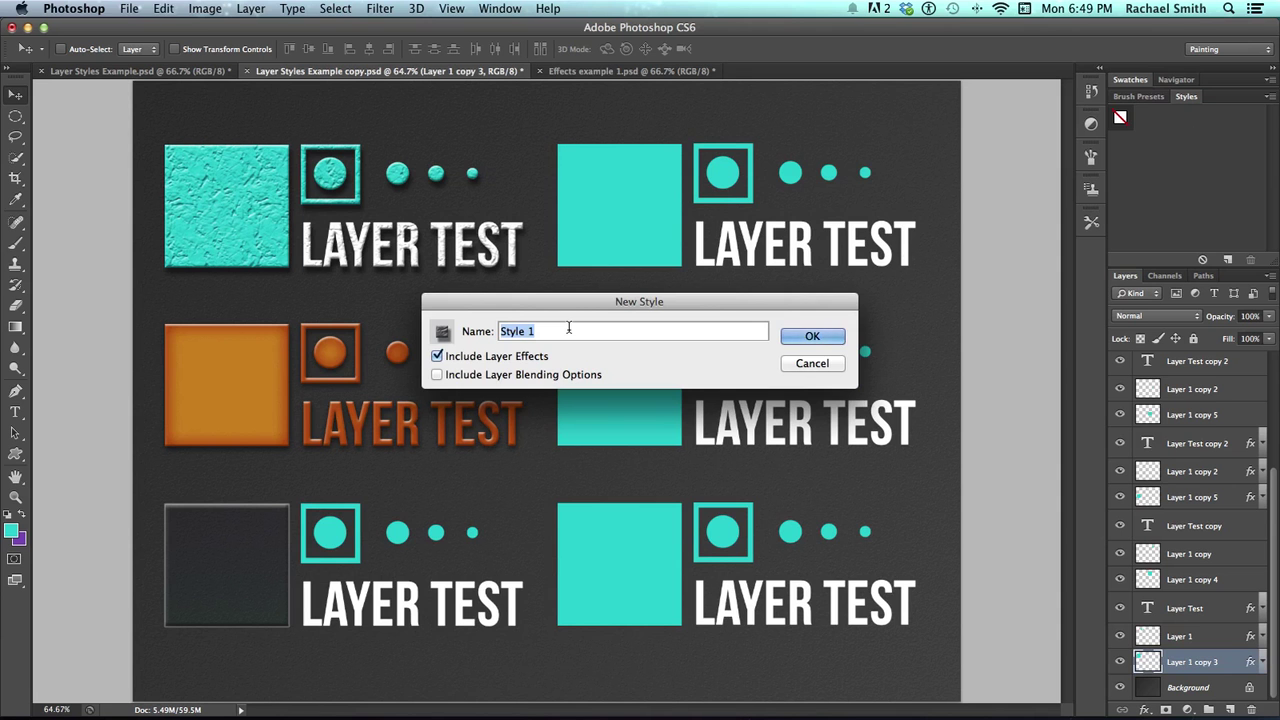
type("Rocky surface")
key("Return")
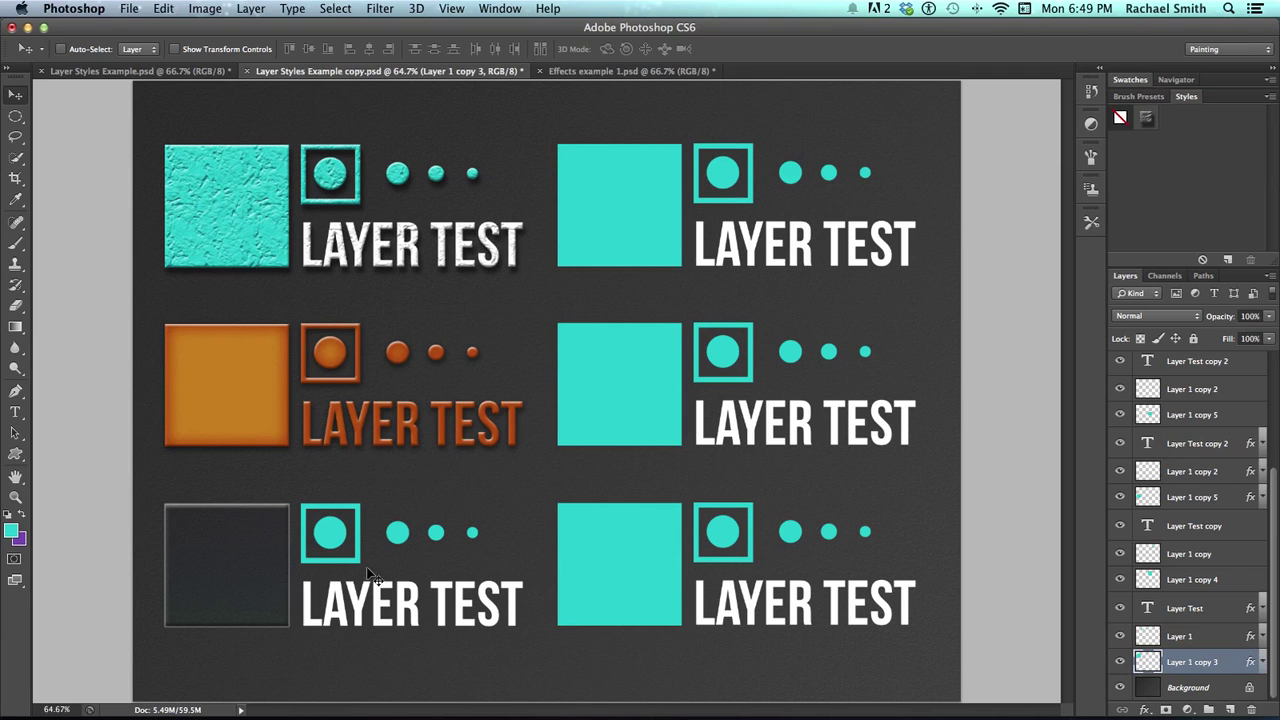
Save the large orange square's layer effects as a new style preset named Orange Fill.
left_click(240, 383, "super")
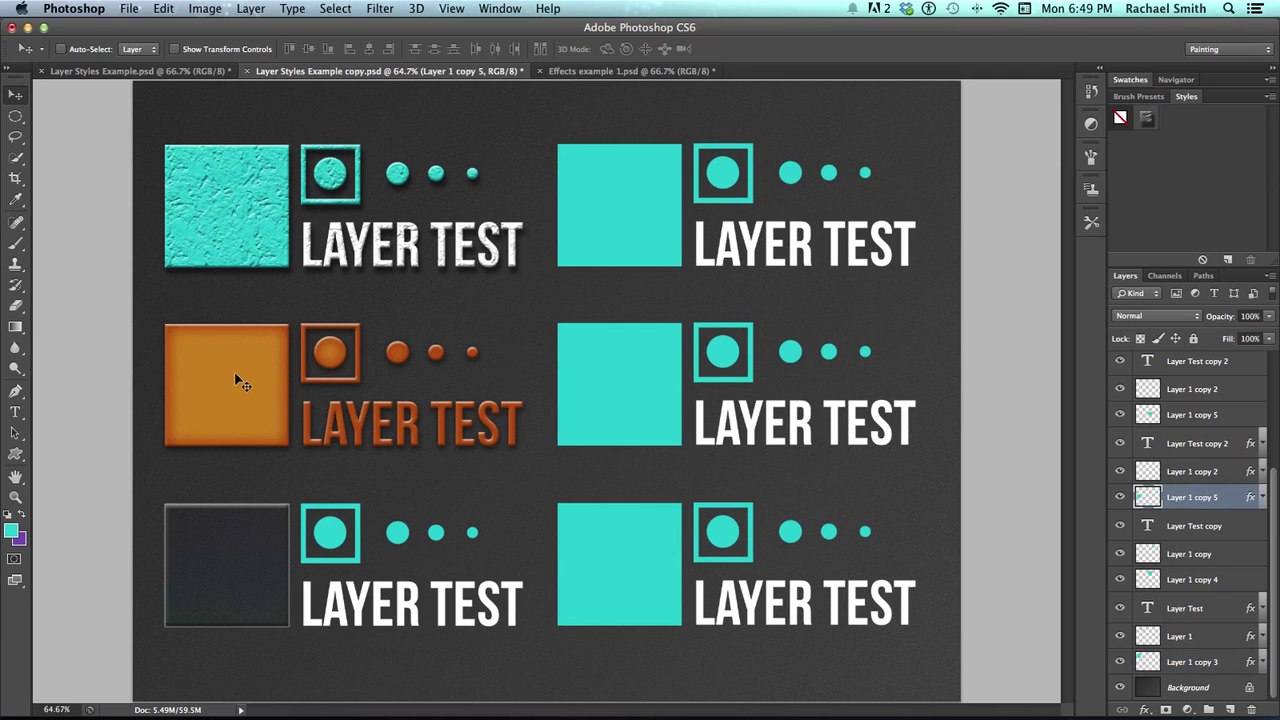
left_click(1121, 497)
left_click(1121, 497)
left_click(1175, 134)
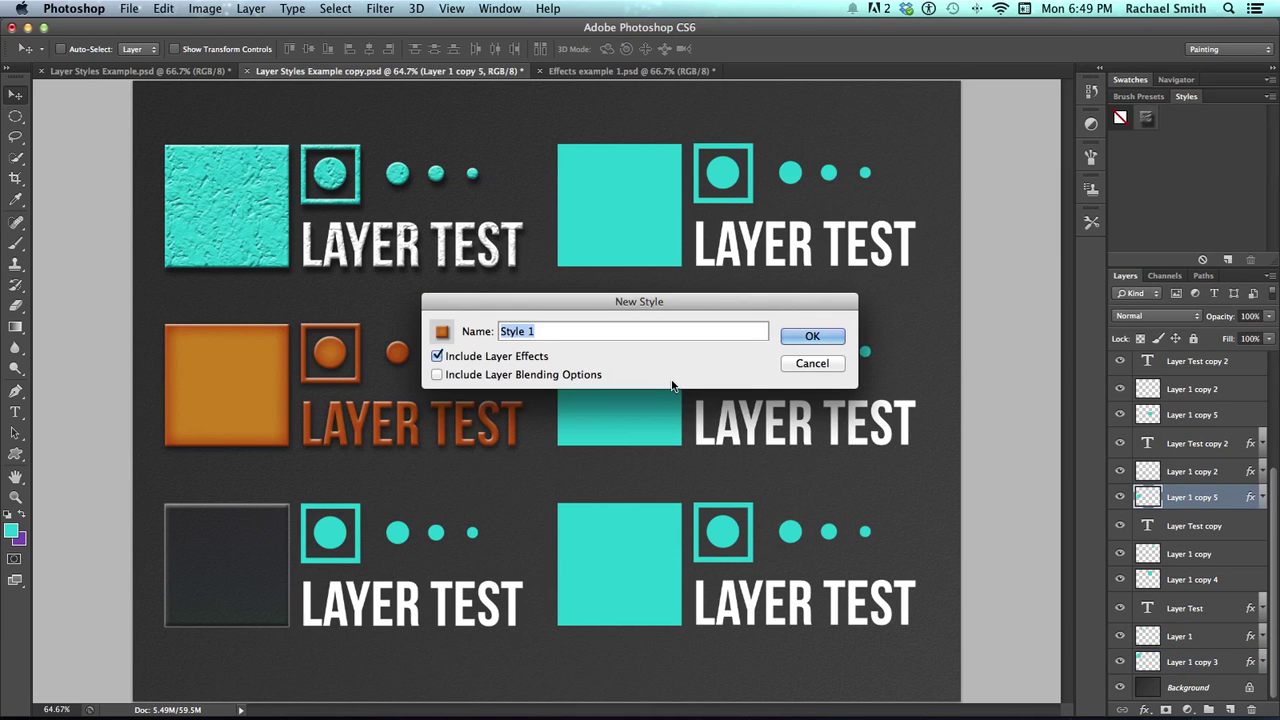
type("Orange Fill")
key("Return")
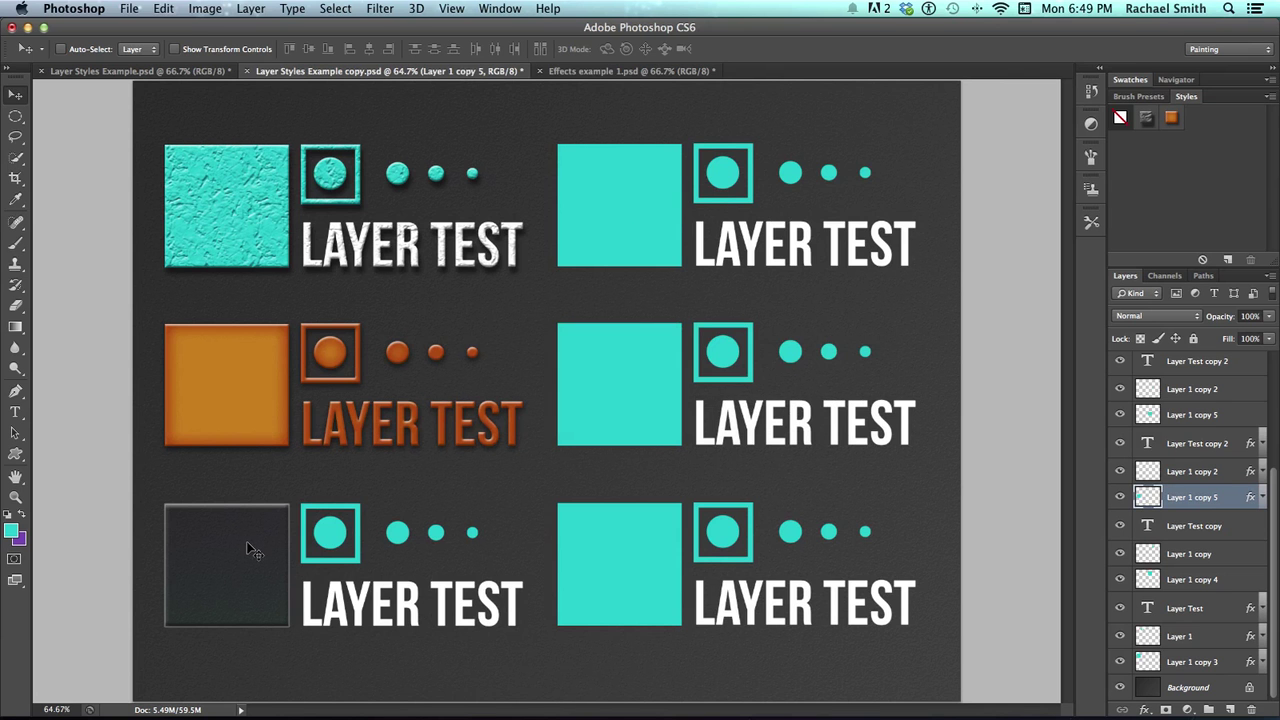
Copy the dark square's layer style and paste it onto both the small shapes and the LAYER TEST text beside it.
key("super+j")
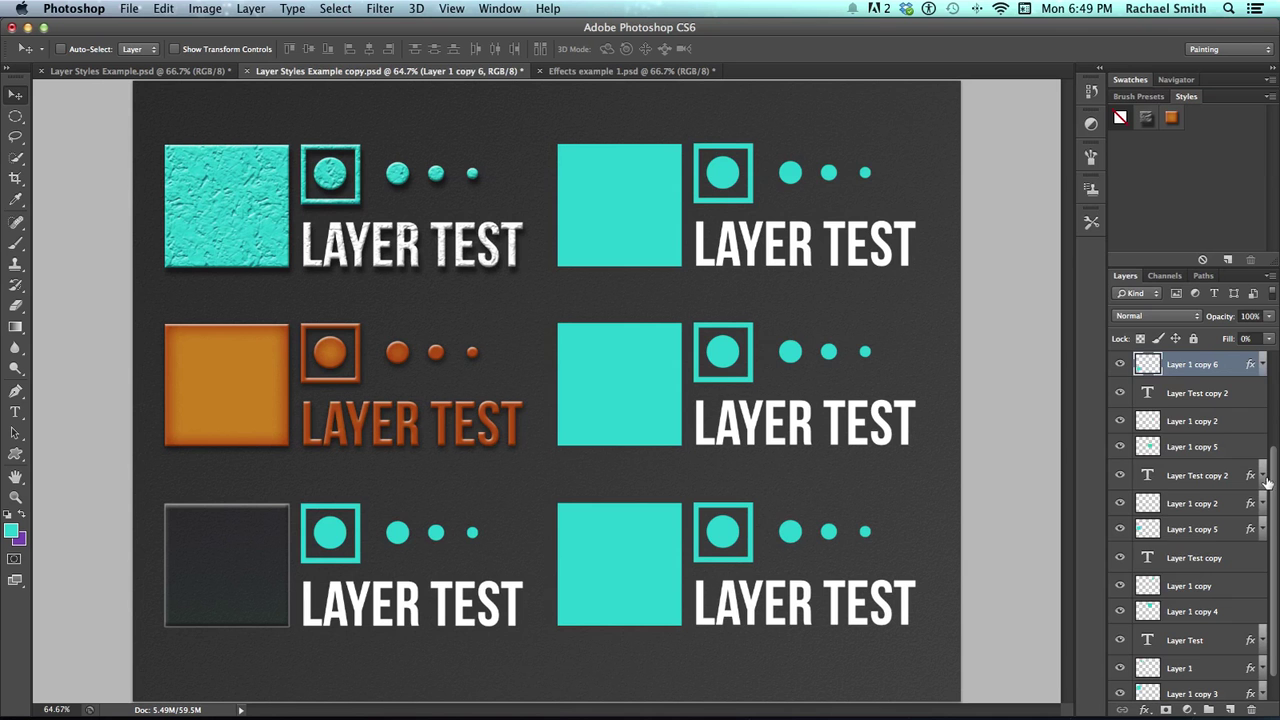
right_click(1194, 372)
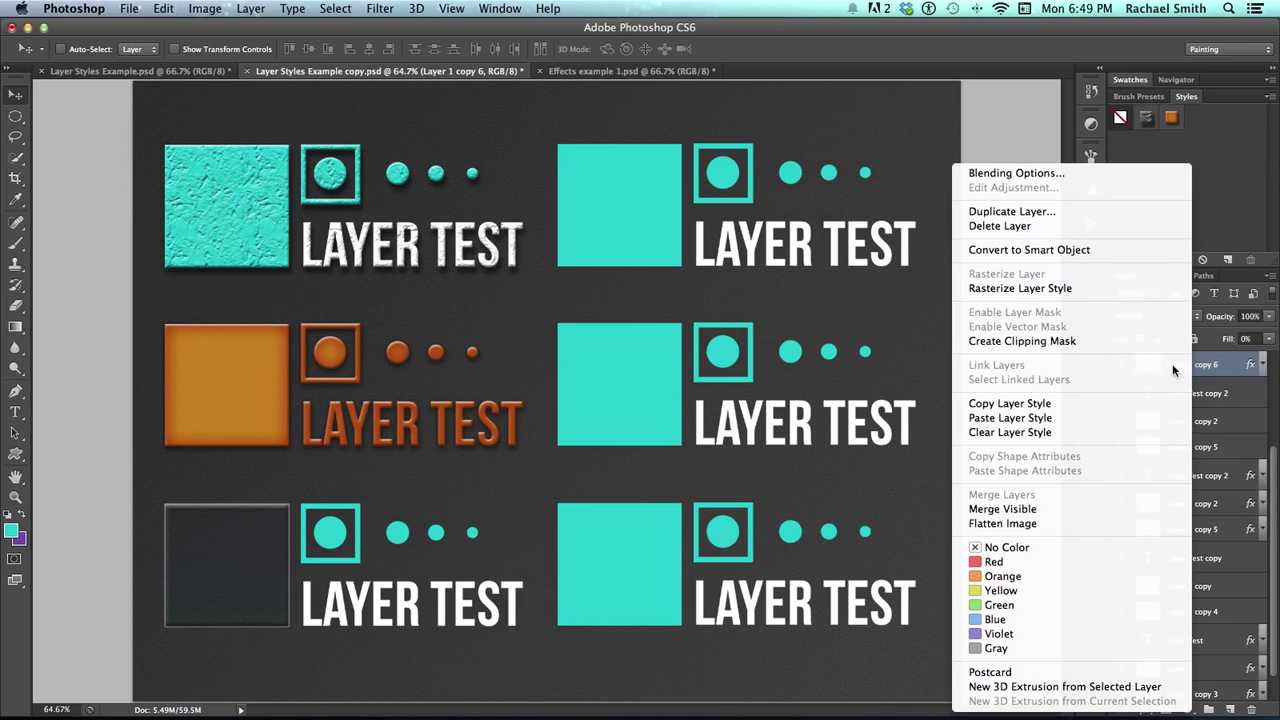
left_click(1069, 405)
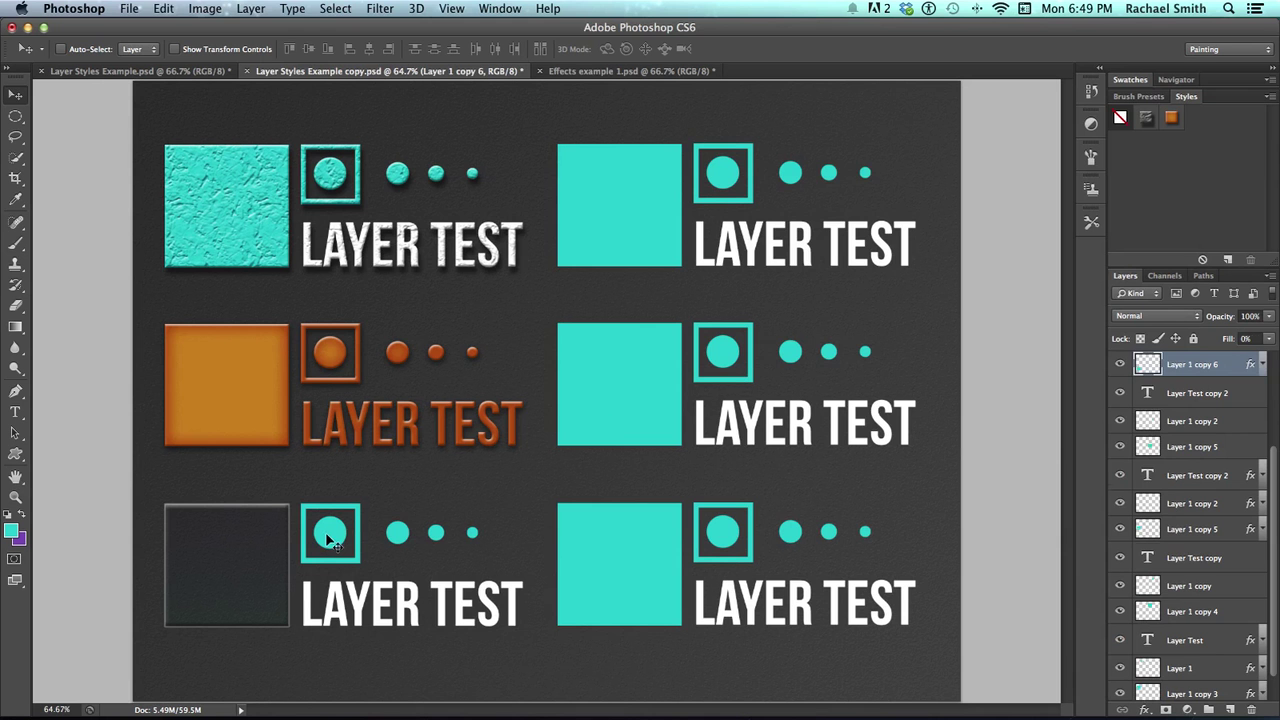
left_click(340, 605, "alt+super")
right_click(1228, 393)
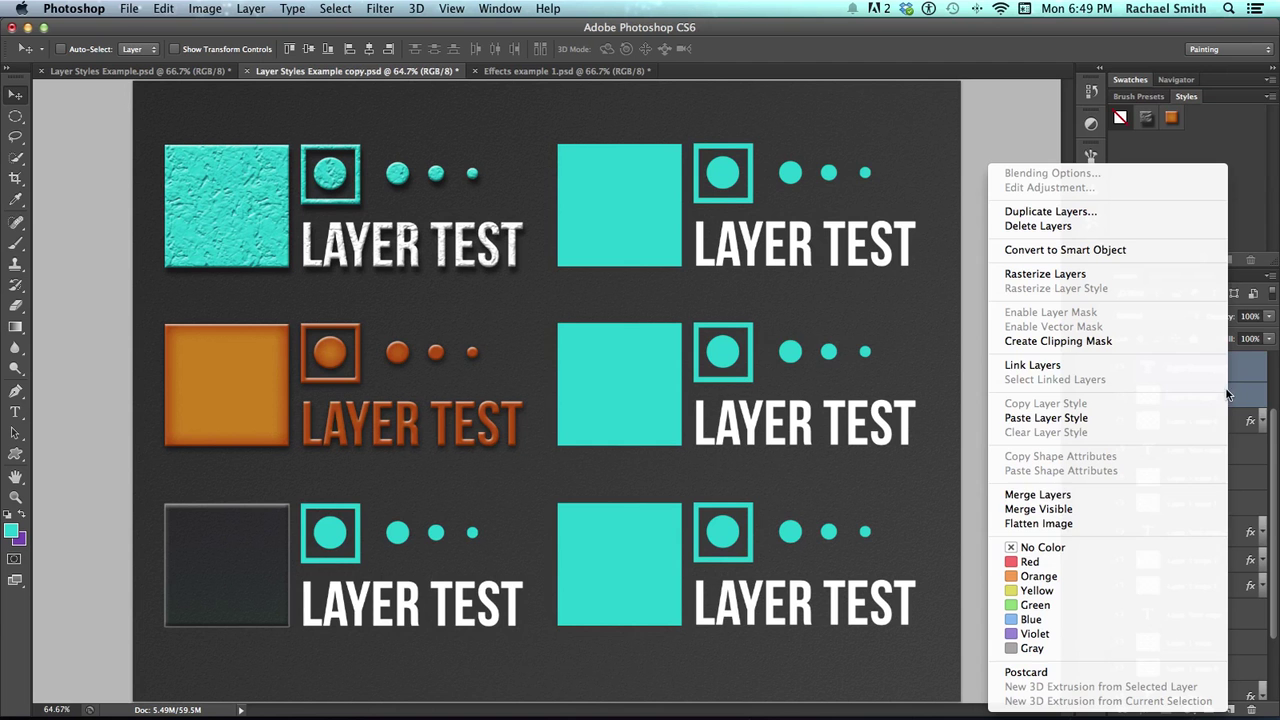
left_click(1060, 417)
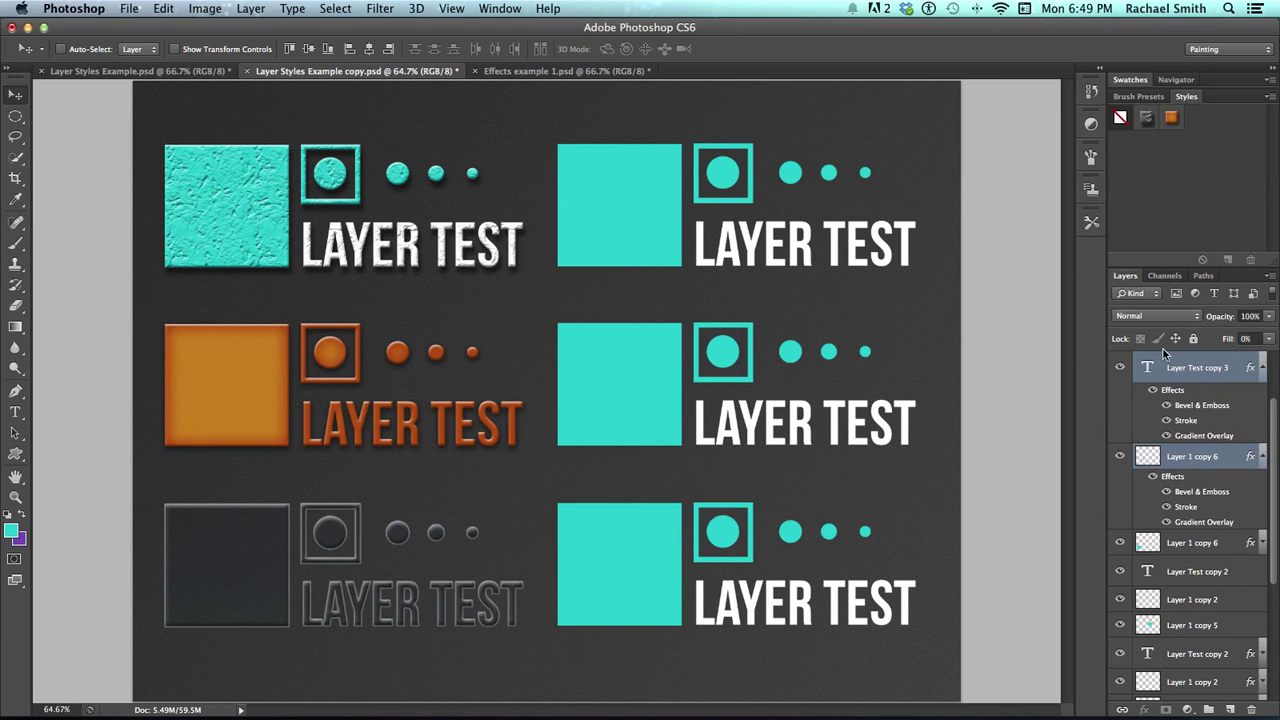
Save the dark LAYER TEST text's style as a new style preset that includes both layer effects and layer blending options.
left_click(1188, 374)
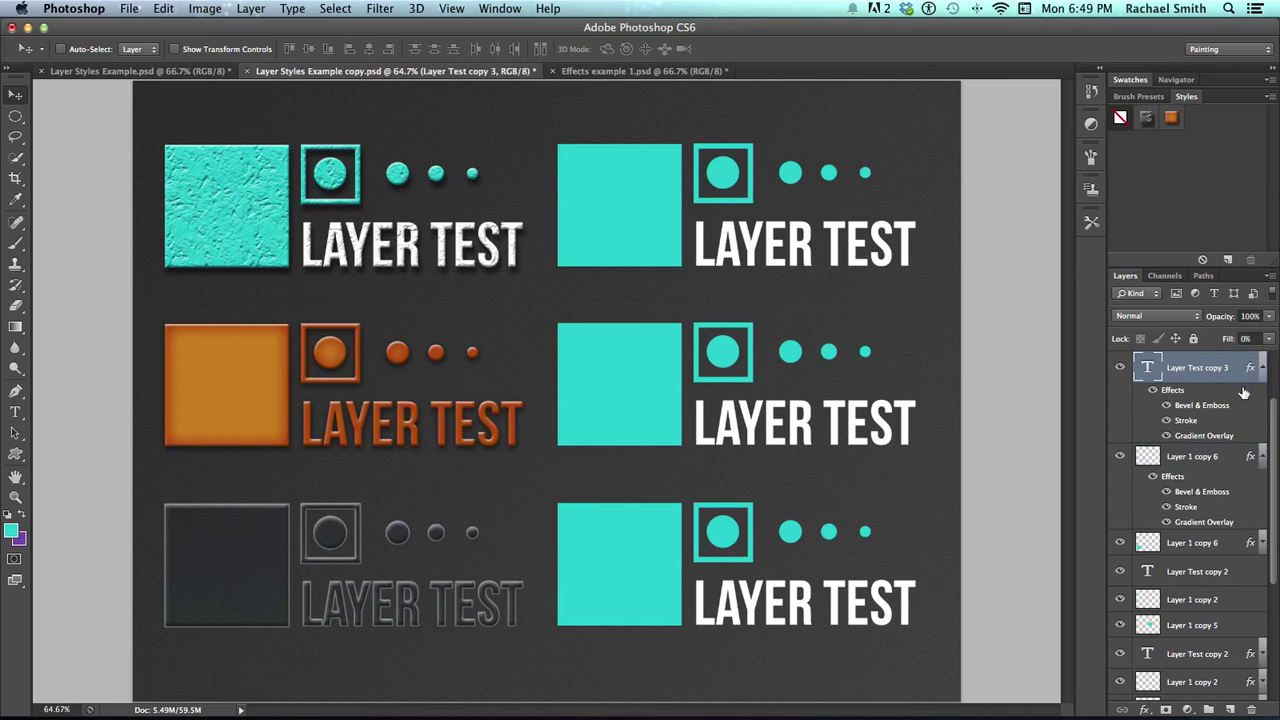
left_click(1220, 466, "shift")
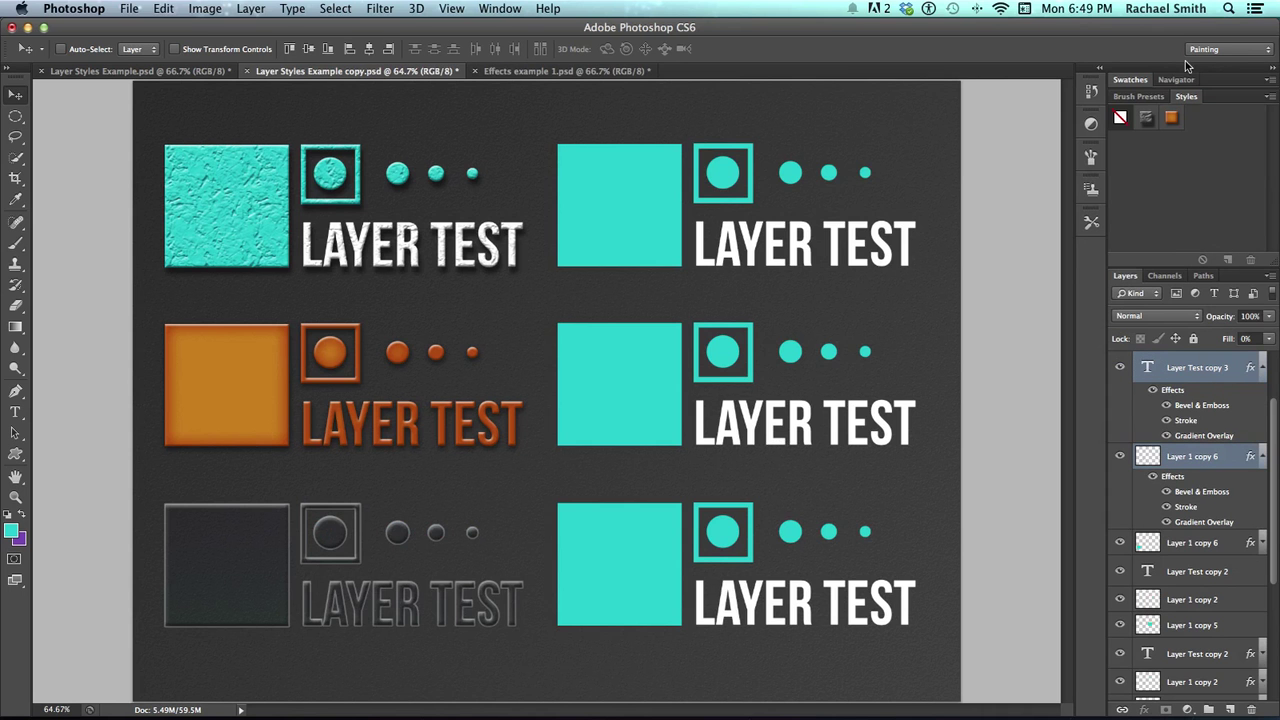
left_click(1212, 370)
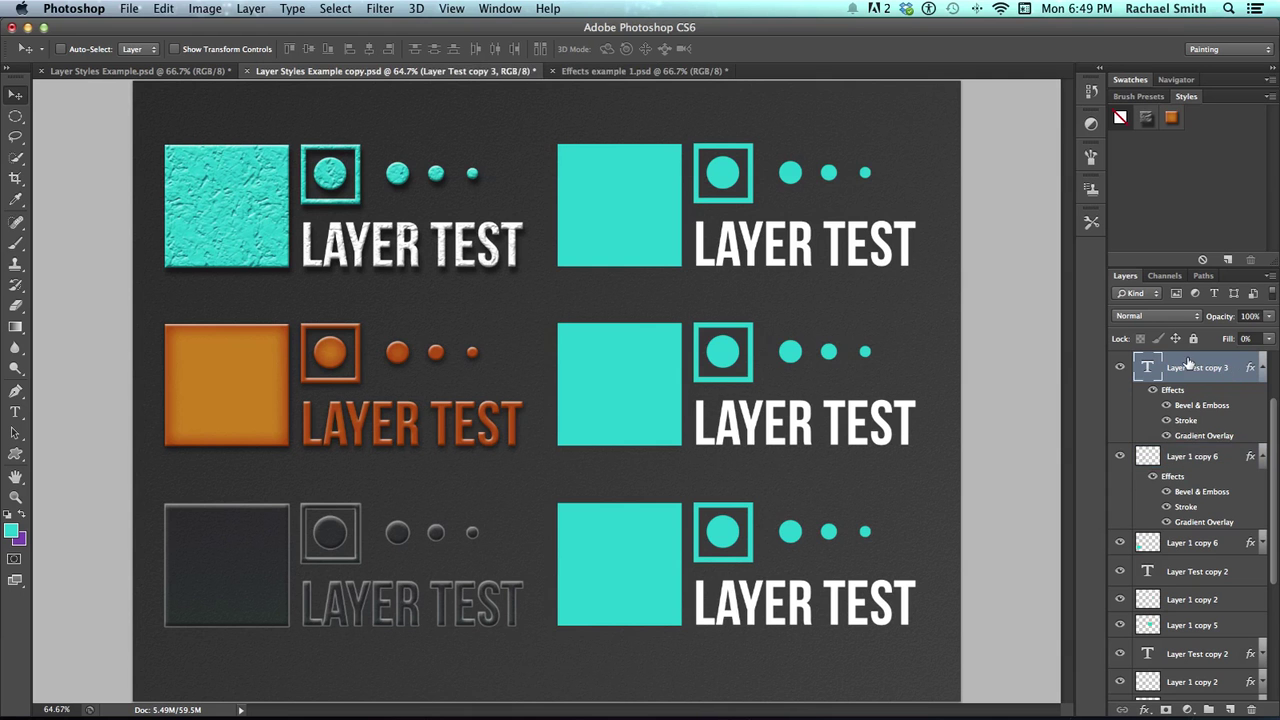
left_click(1201, 118)
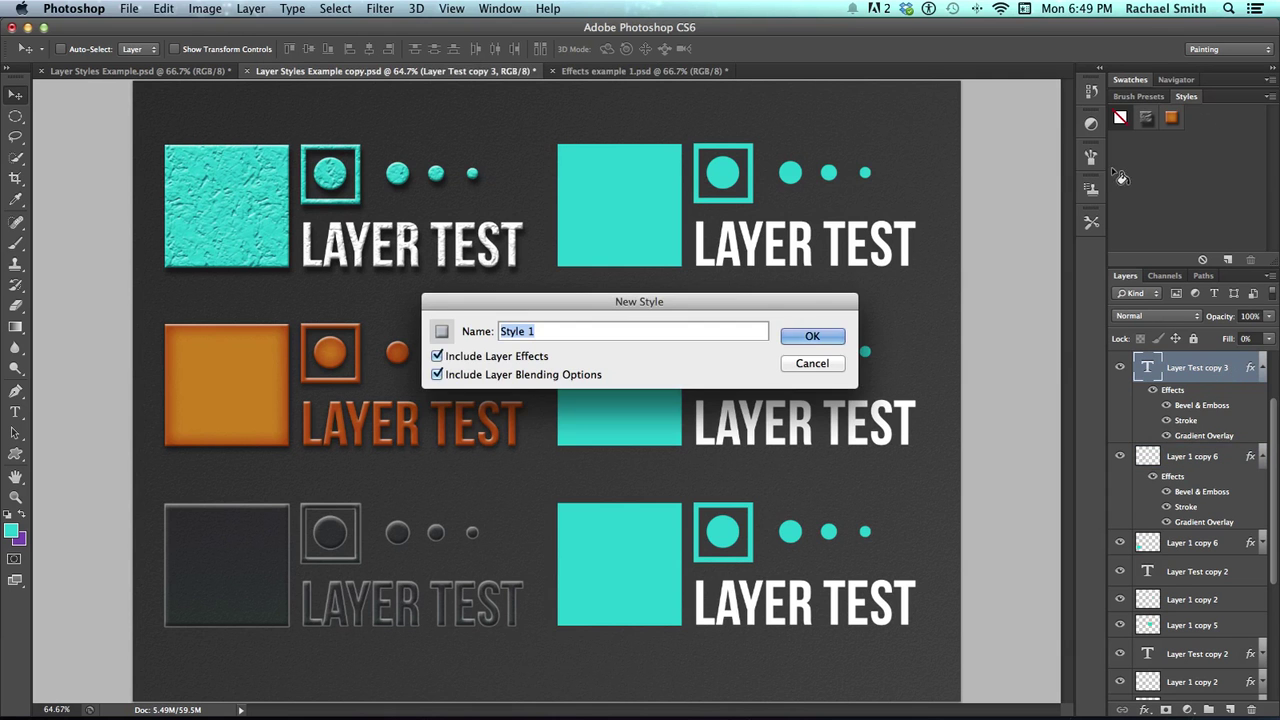
left_click(812, 336)
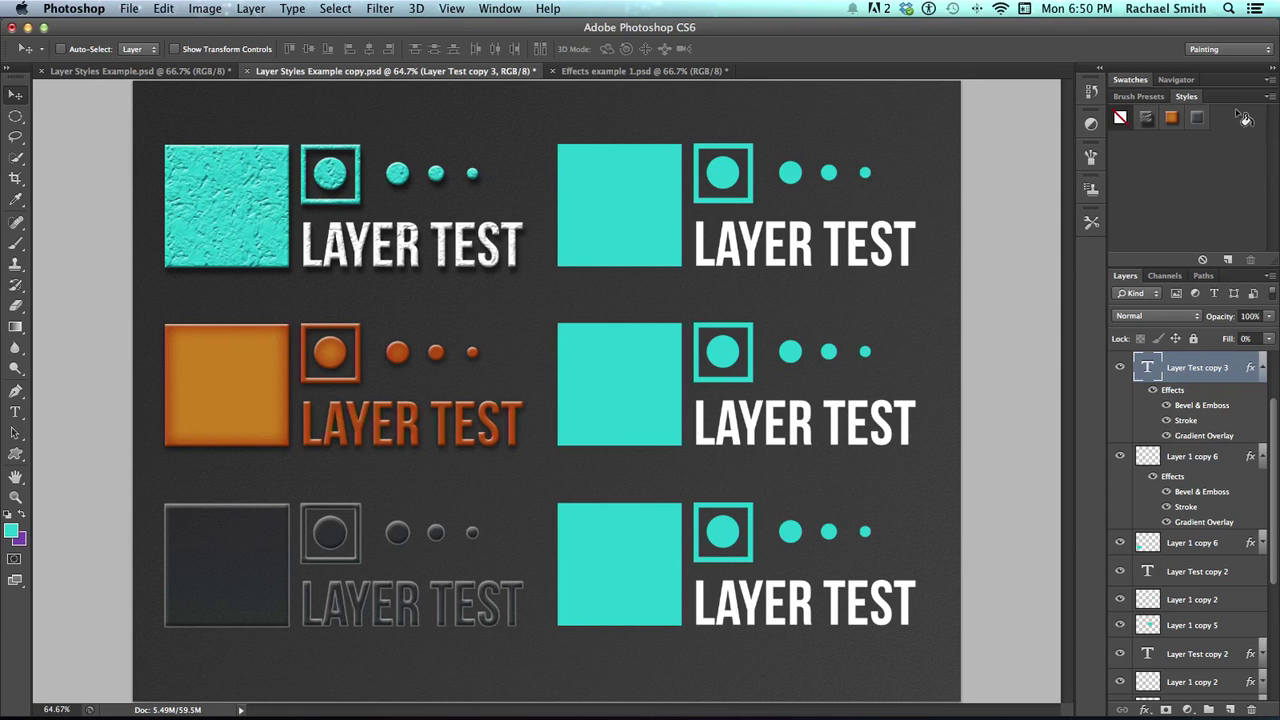
Try to save the three custom styles as a set from the Preset Manager, cancel the save and close the manager.
left_click(1270, 100)
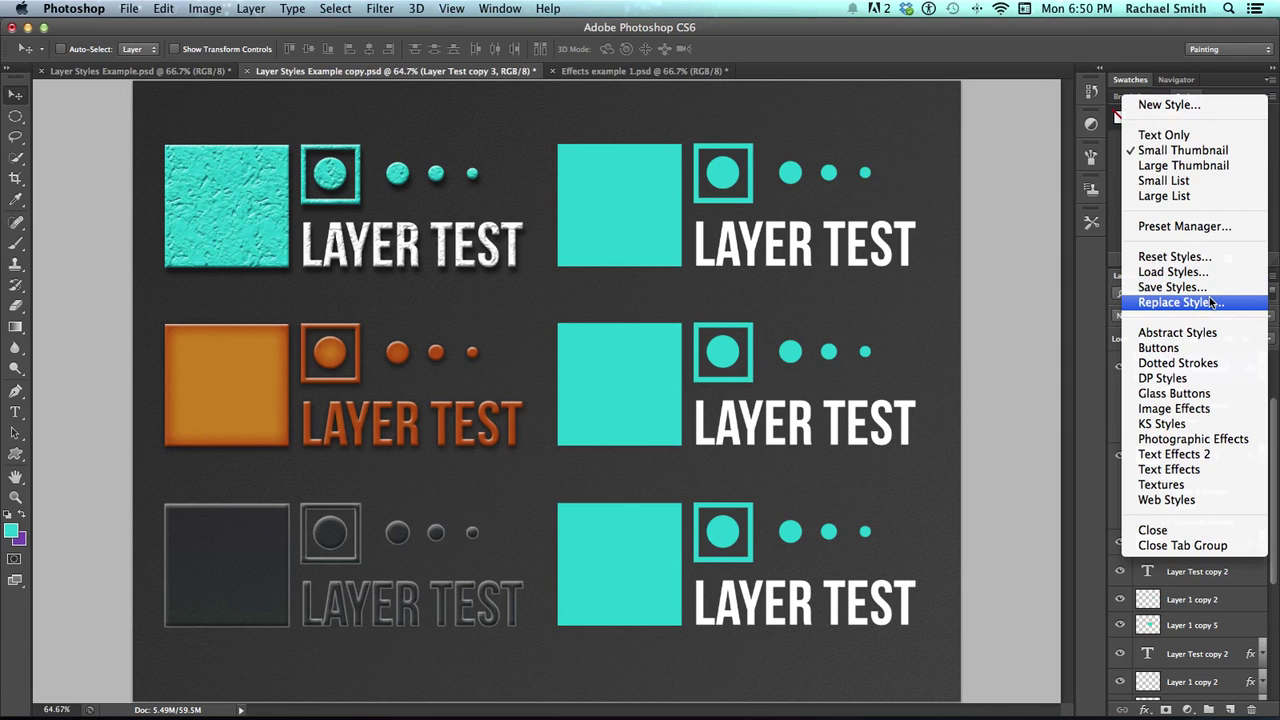
left_click(1206, 226)
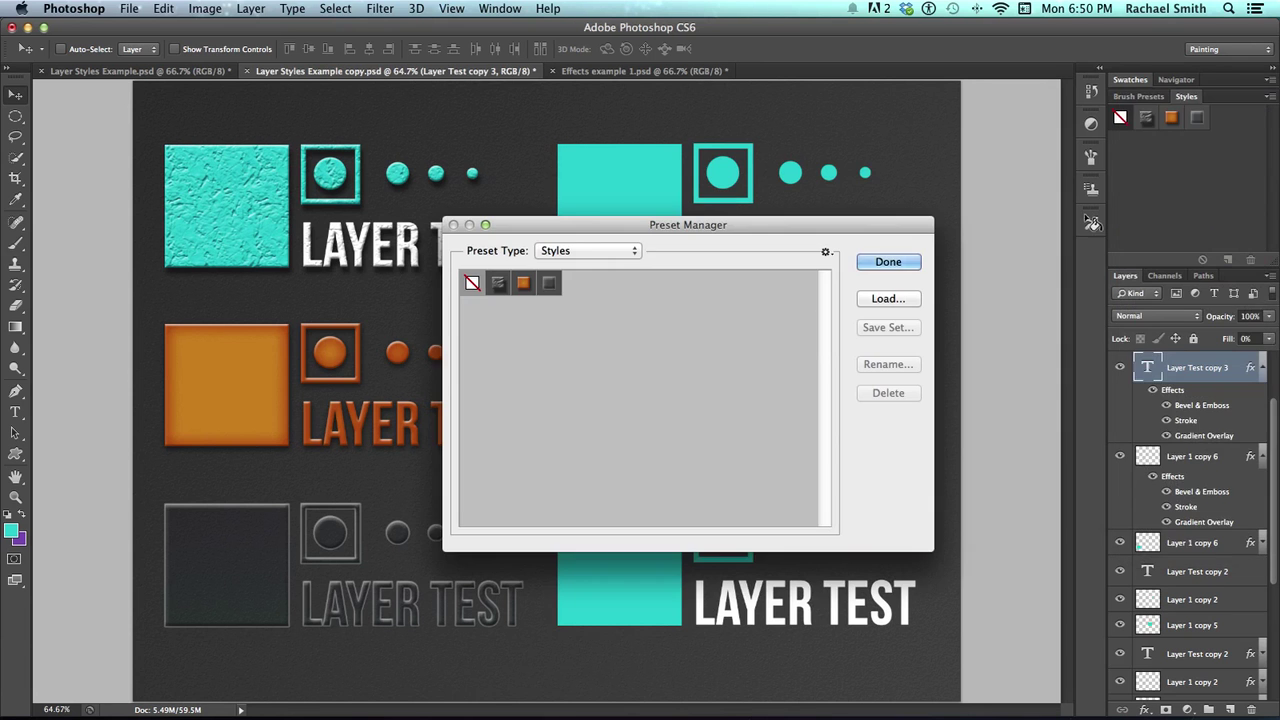
left_click(503, 285)
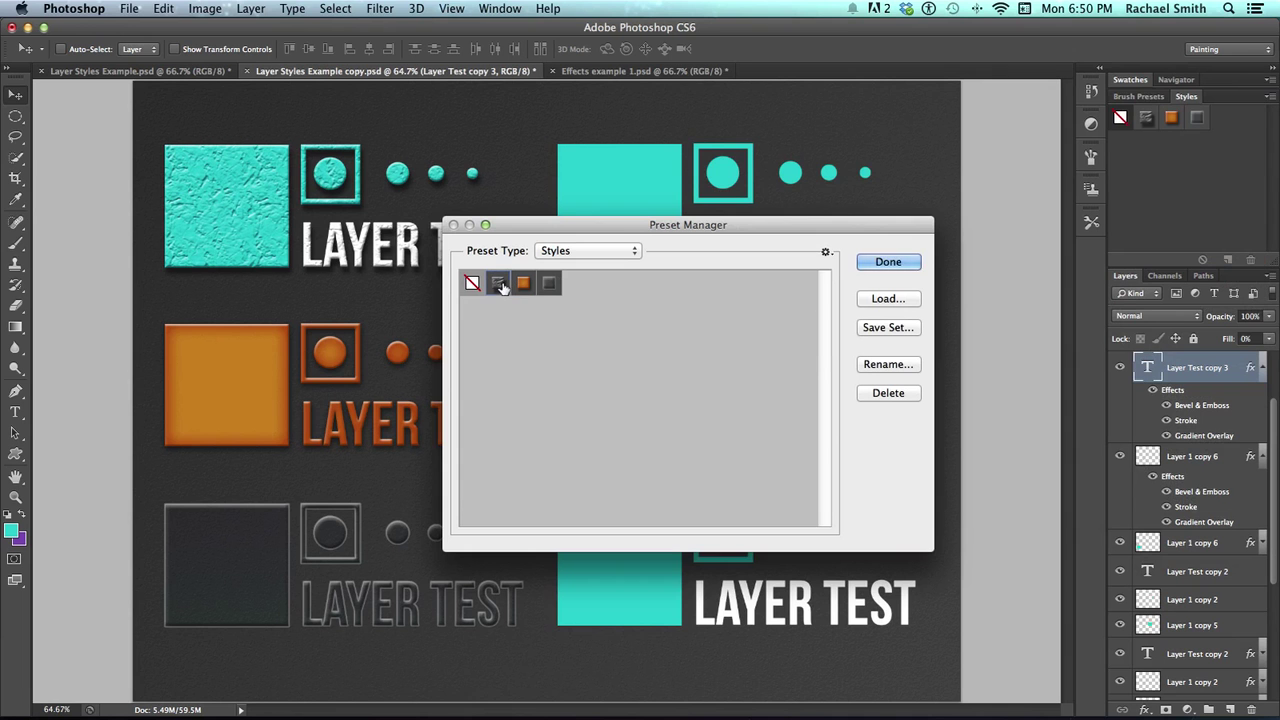
left_click_drag(524, 301, 548, 284)
left_click(883, 328)
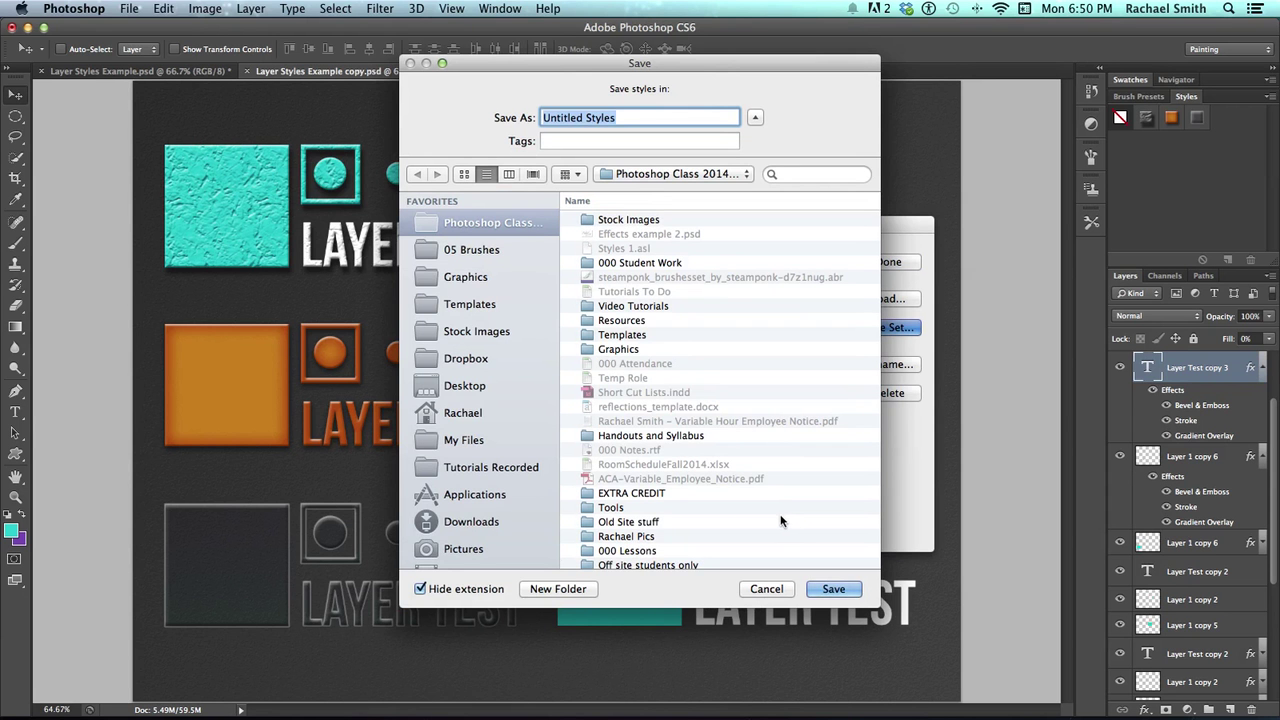
left_click(767, 589)
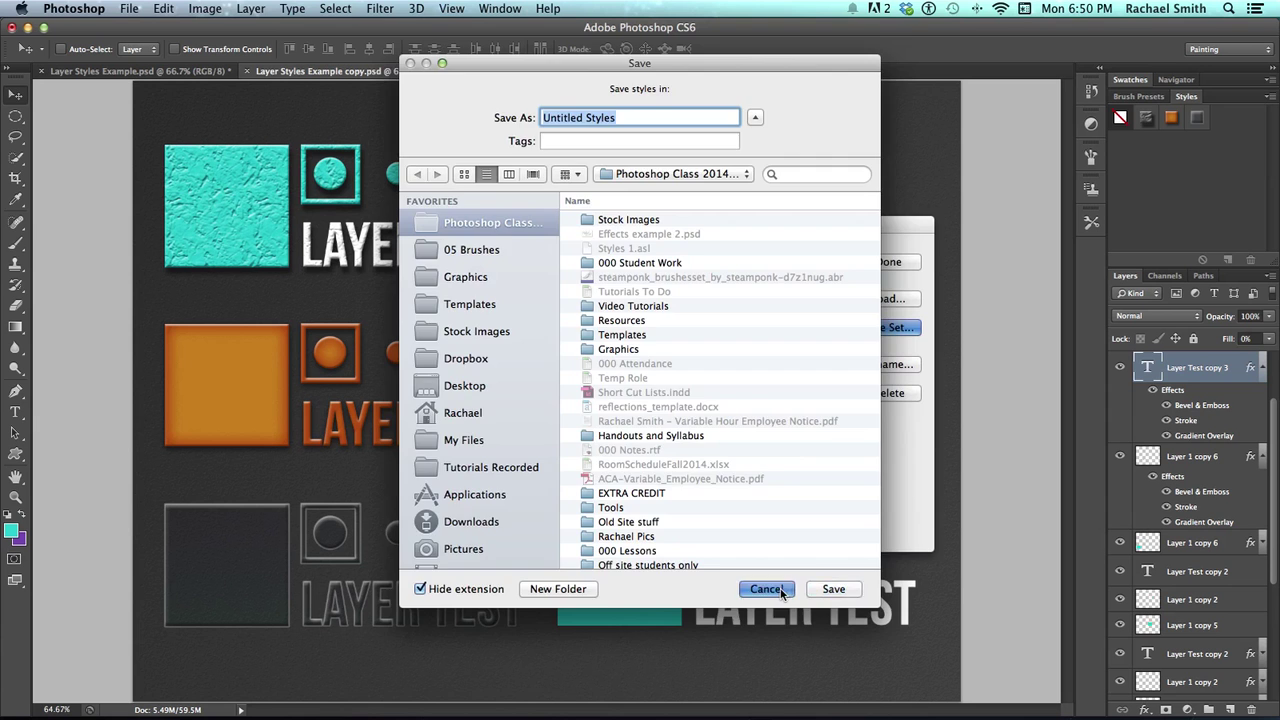
left_click(890, 262)
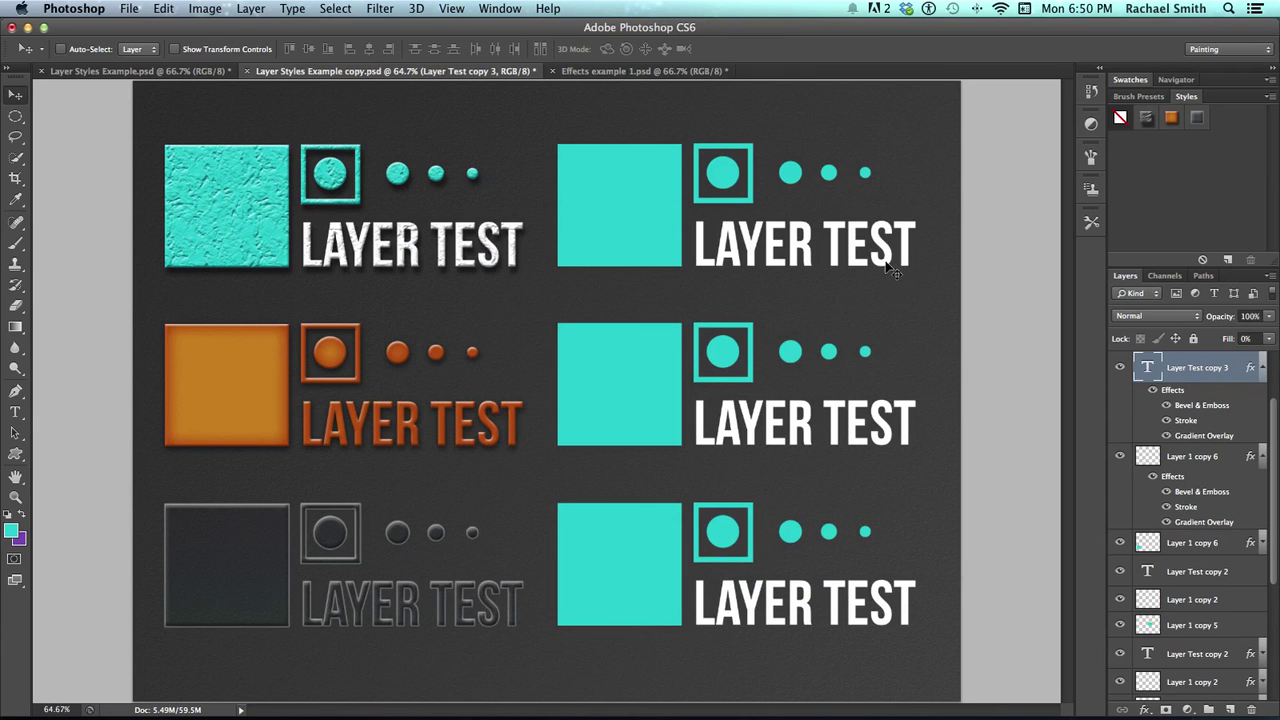